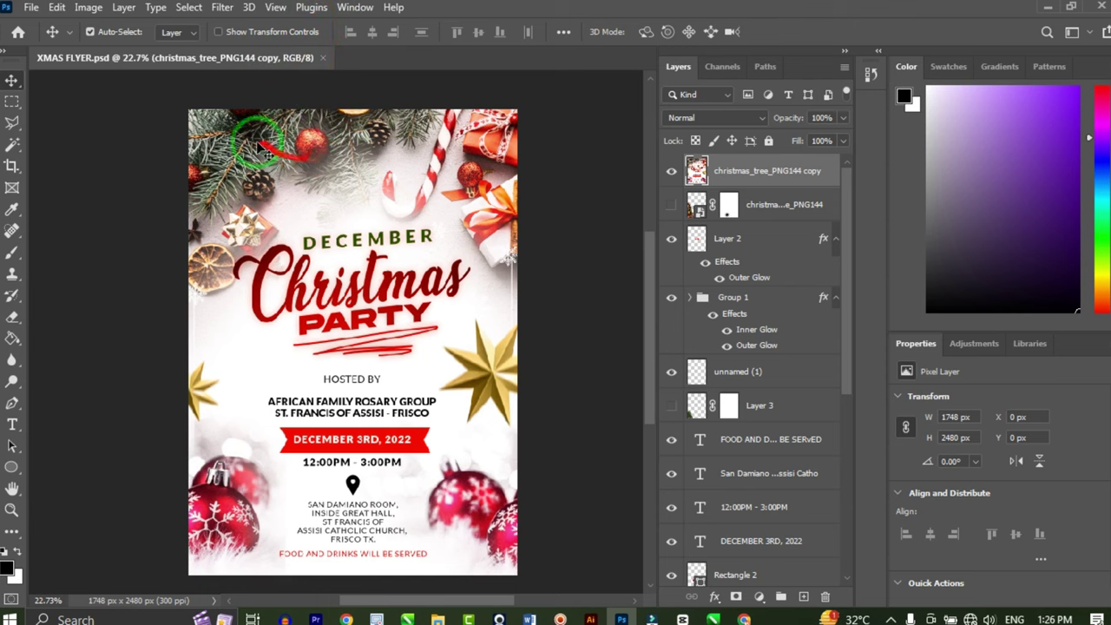
Create a new document from the A5 print preset, 148 x 210 mm in portrait at 300 pixels/inch, RGB Color
left_click(31, 12)
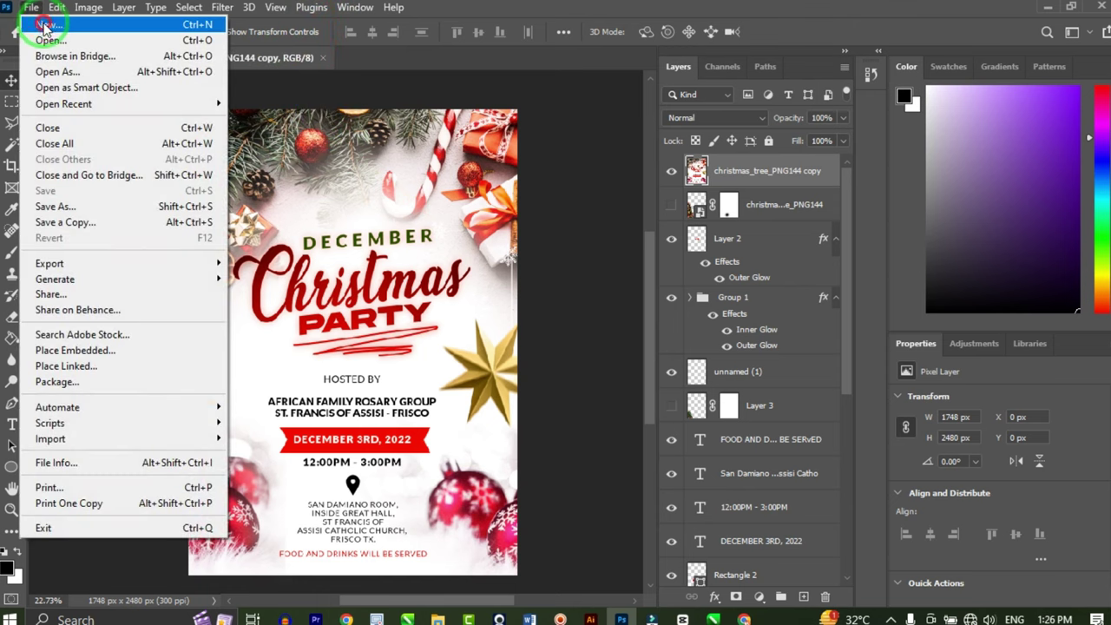
left_click(48, 27)
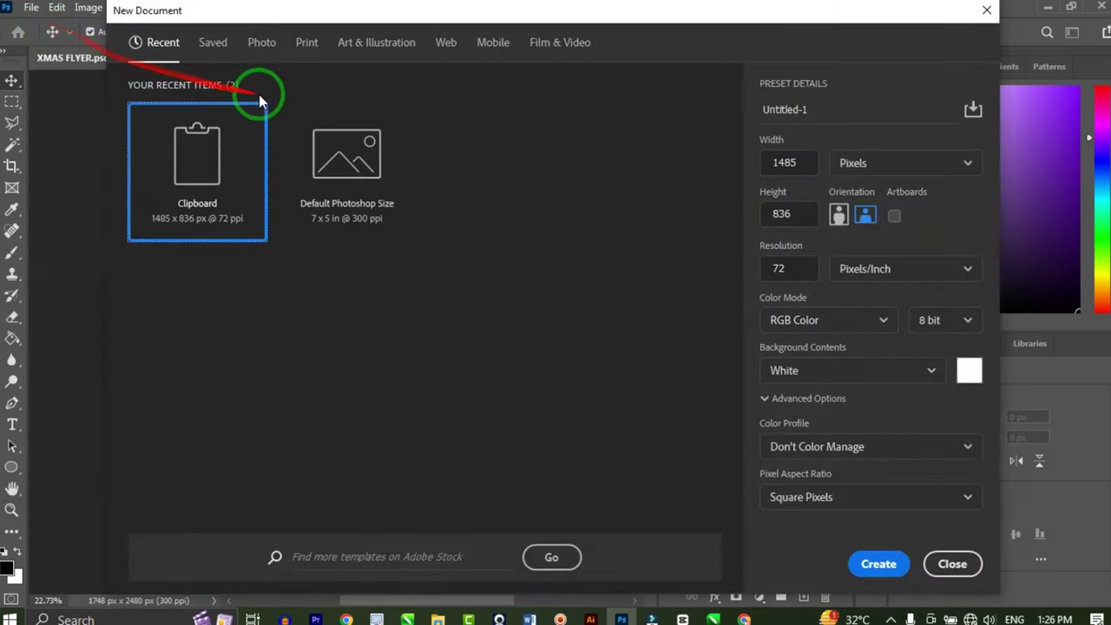
left_click(307, 43)
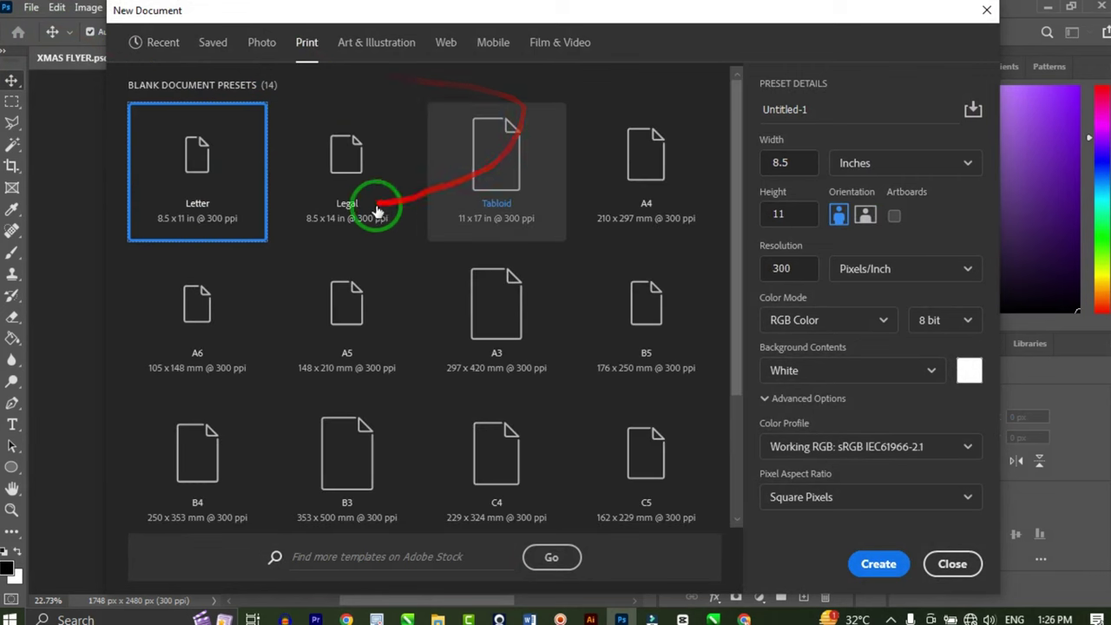
left_click(346, 349)
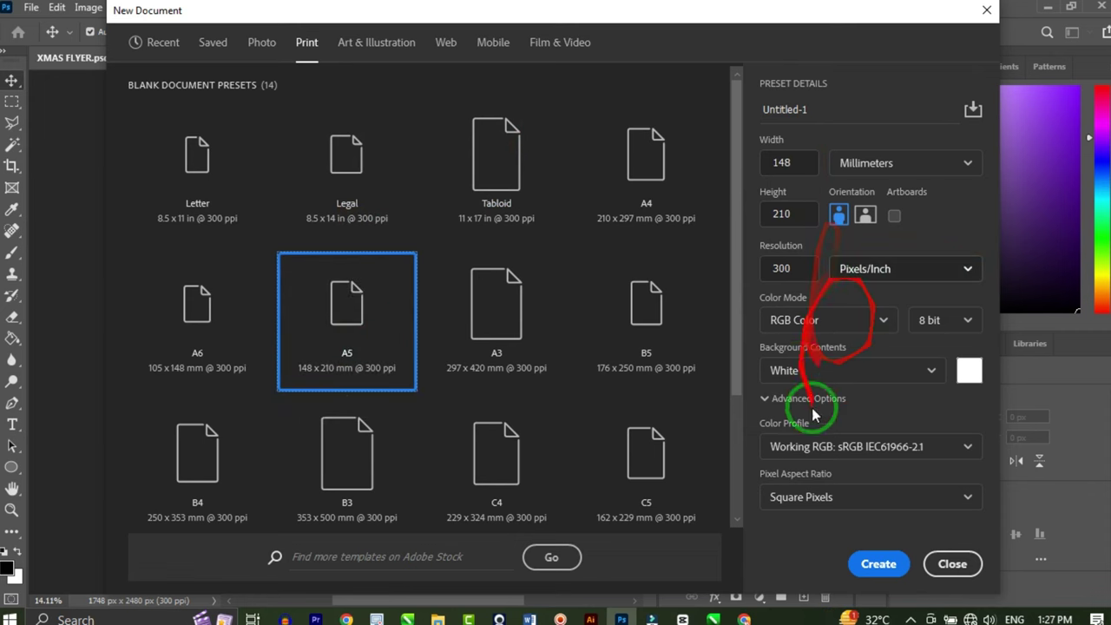
left_click(879, 565)
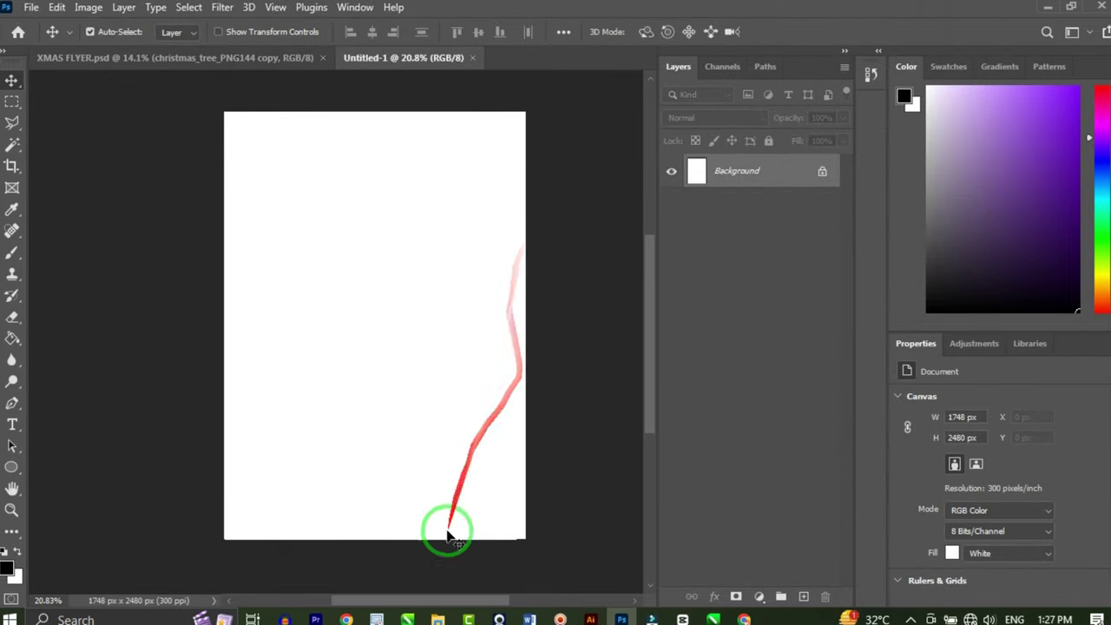
Place the XMAS BG image from New folder (2) into the new document, covering the whole canvas
left_click(447, 563)
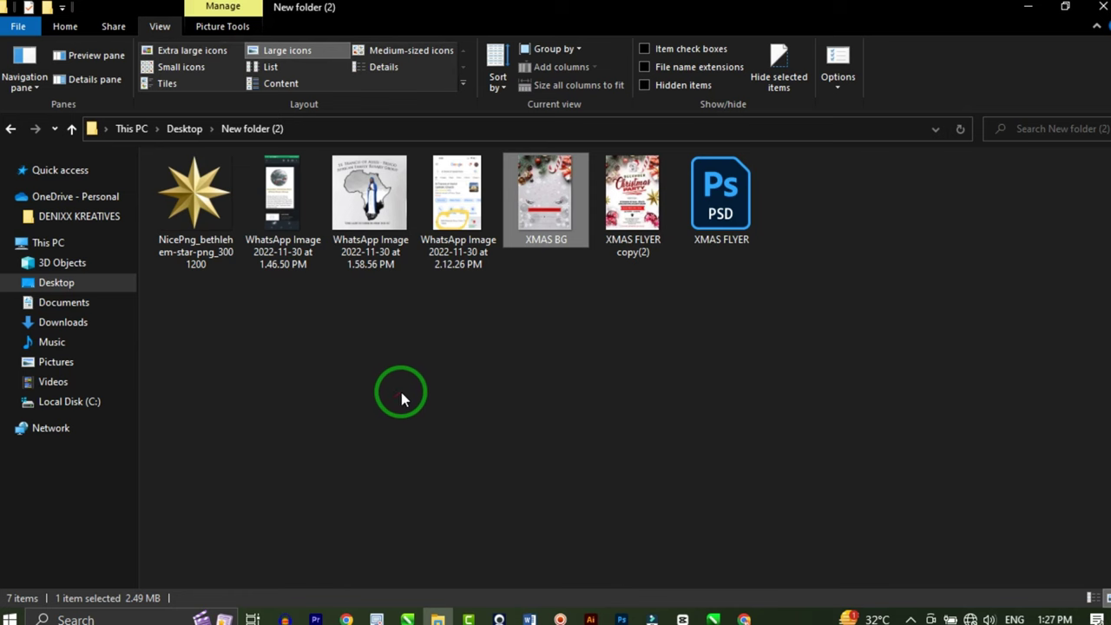
left_click_drag(529, 200, 475, 381)
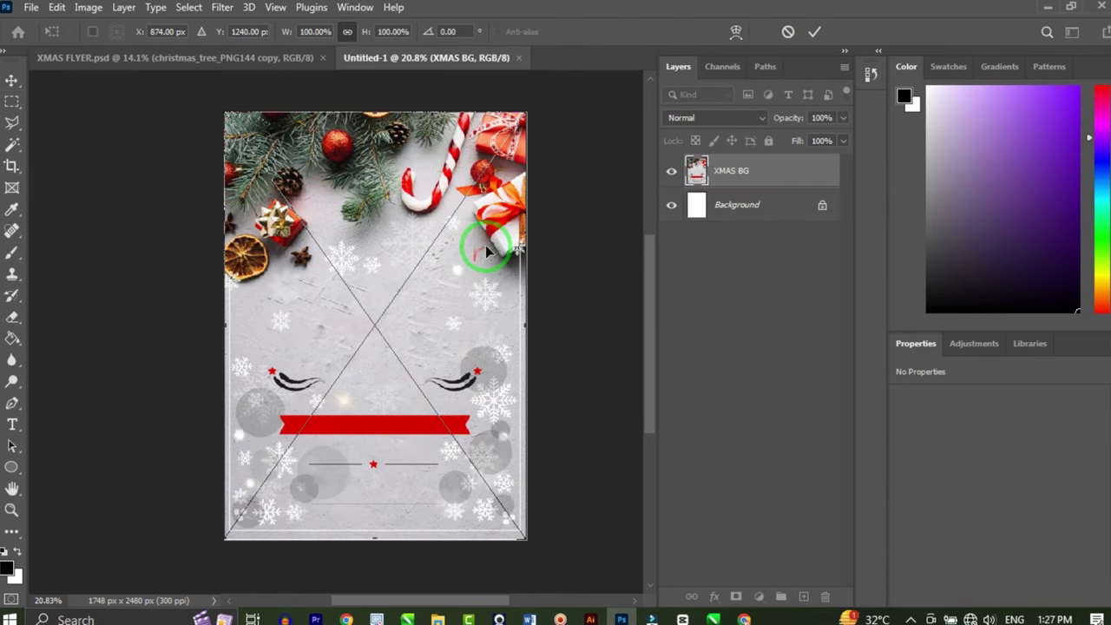
left_click(813, 32)
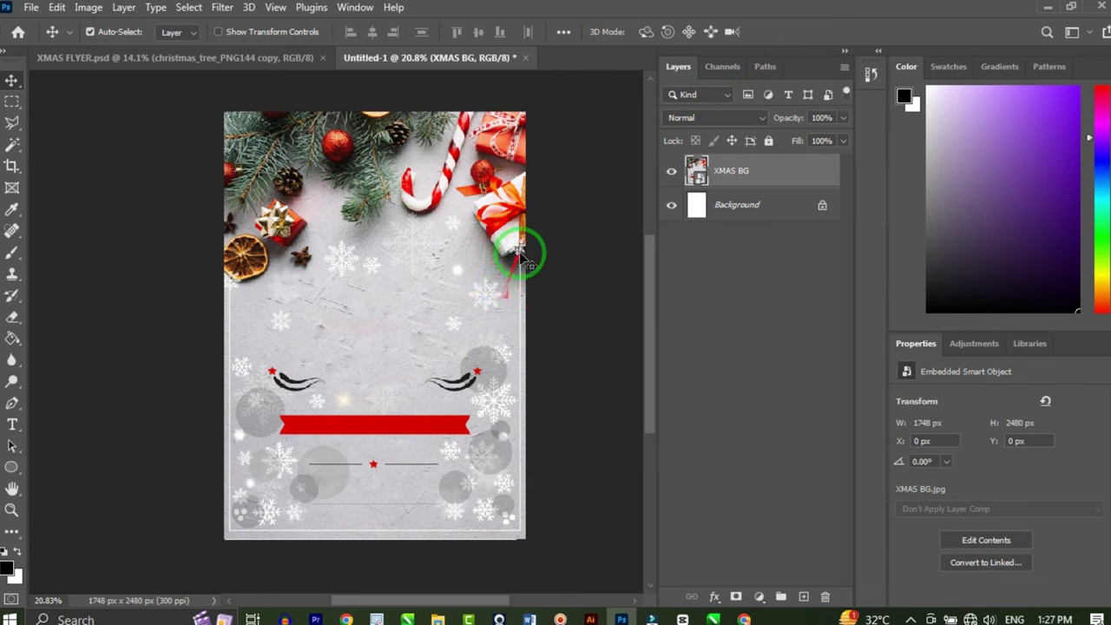
Add a layer mask to XMAS BG and hide the image's lower part with a large soft black brush
left_click(735, 597)
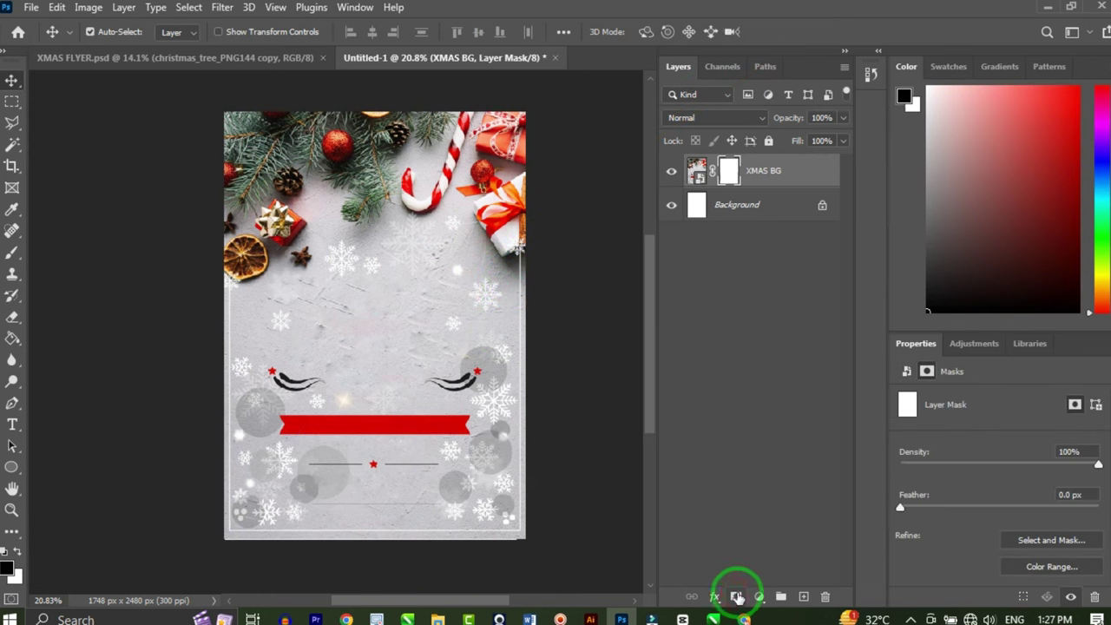
left_click(13, 252)
key("bracketright")
key("bracketright")
key("bracketright")
key("bracketright")
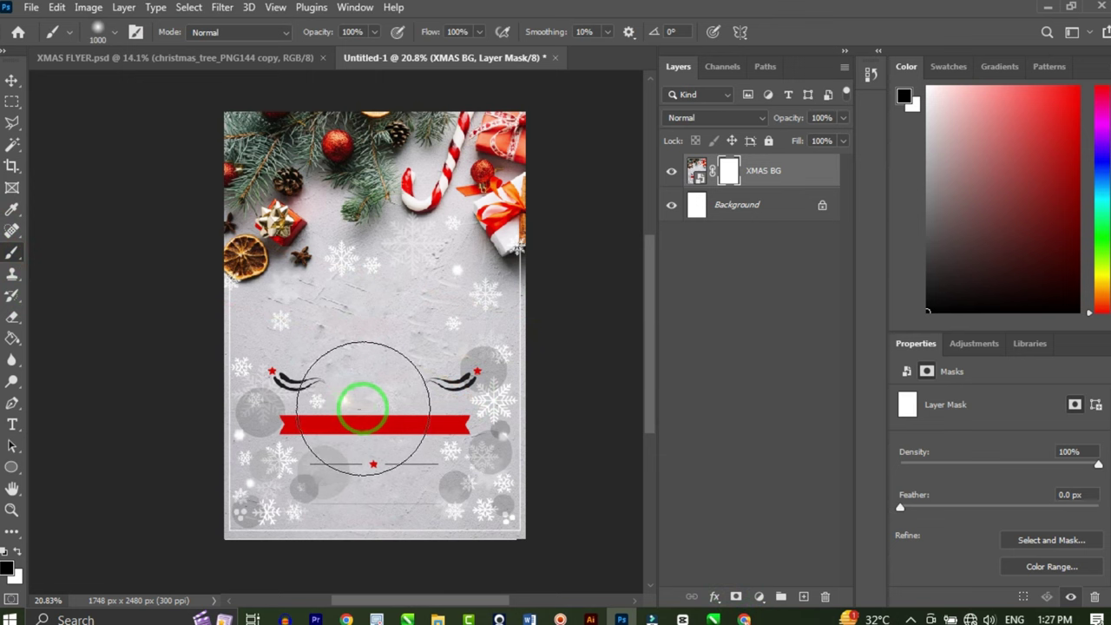
mouse_move(272, 452)
left_mouse_down()
mouse_move(286, 466)
mouse_move(523, 493)
mouse_move(489, 391)
mouse_move(297, 488)
mouse_move(231, 565)
mouse_move(237, 511)
mouse_move(304, 446)
mouse_move(377, 322)
mouse_move(352, 368)
mouse_move(461, 390)
mouse_move(436, 379)
mouse_move(461, 357)
mouse_move(279, 387)
mouse_move(322, 392)
mouse_move(377, 550)
mouse_move(451, 408)
left_mouse_up()
key("v")
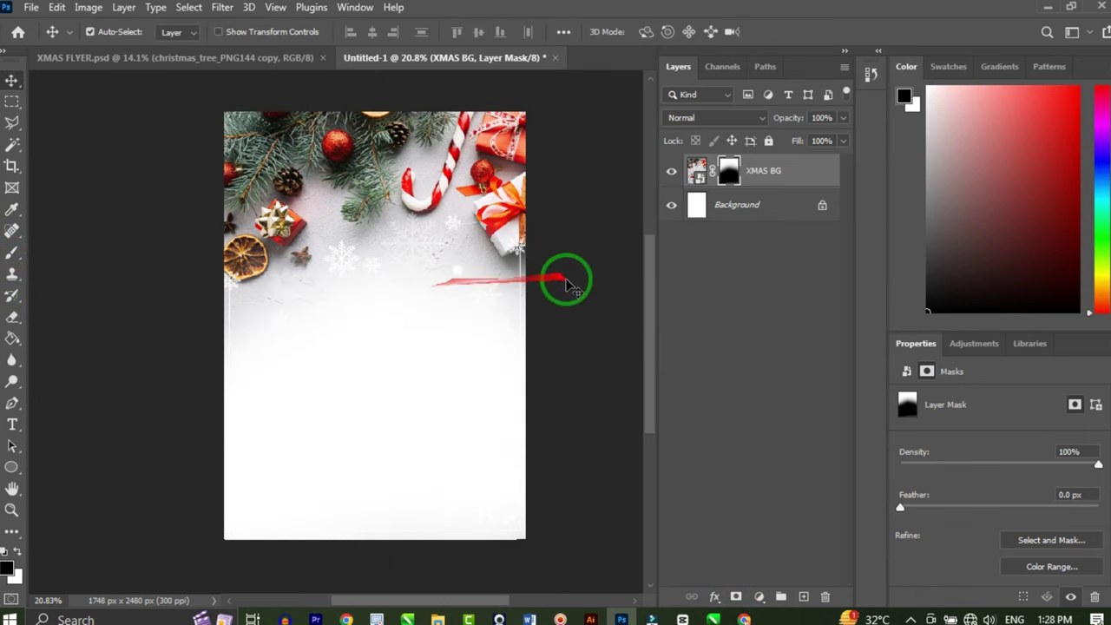
Add a new layer above Background and fill it with the light grey sampled from the image near the gift
left_click(744, 212)
left_click(803, 597)
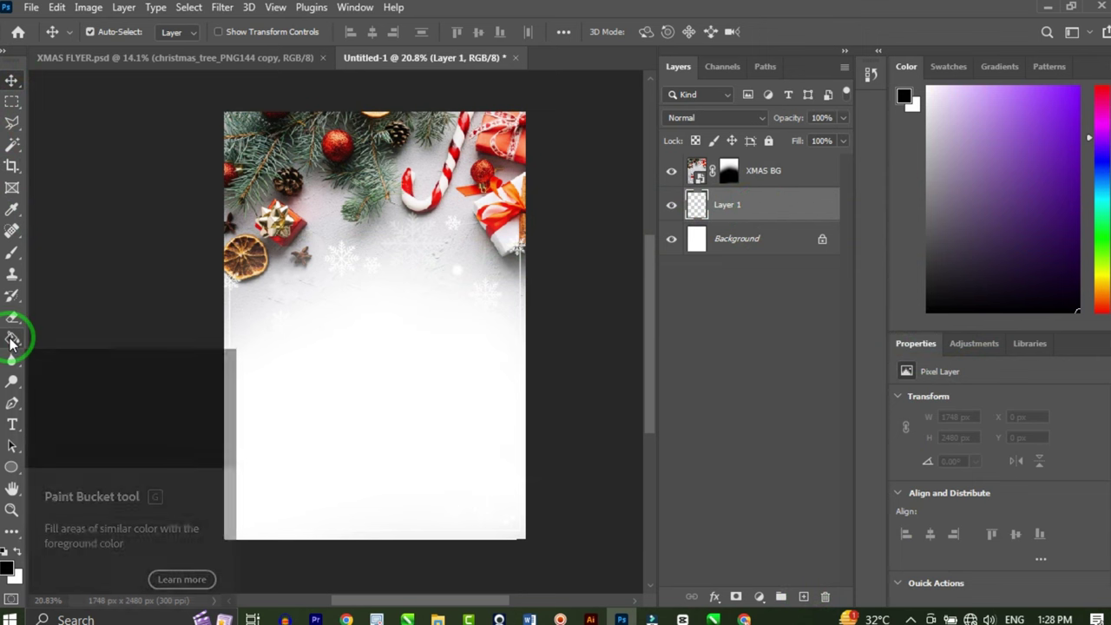
left_click(12, 338)
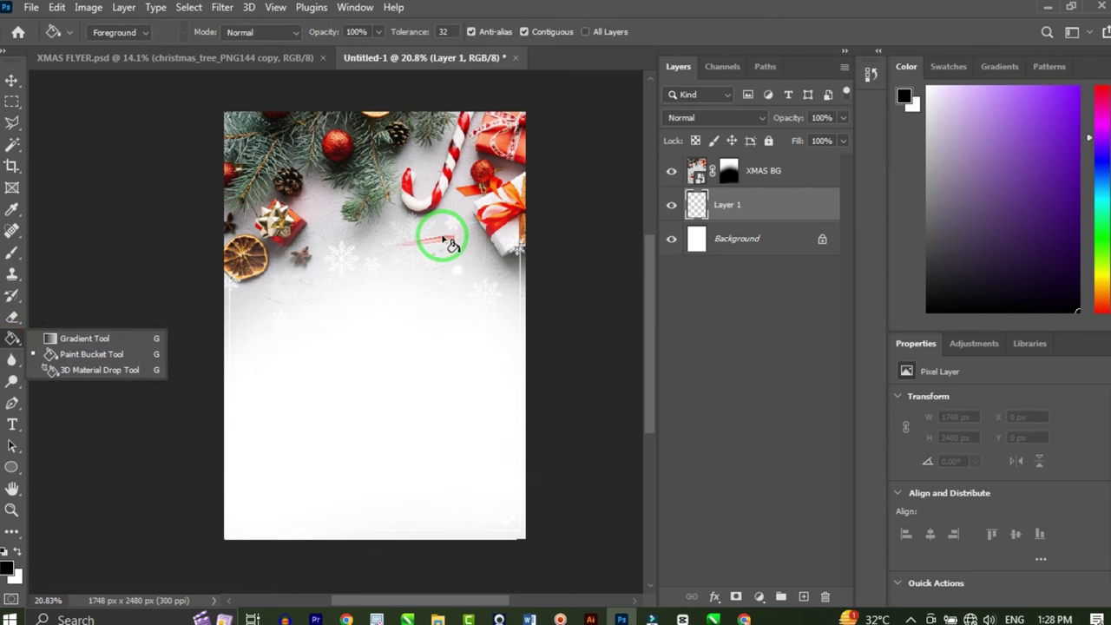
key("alt")
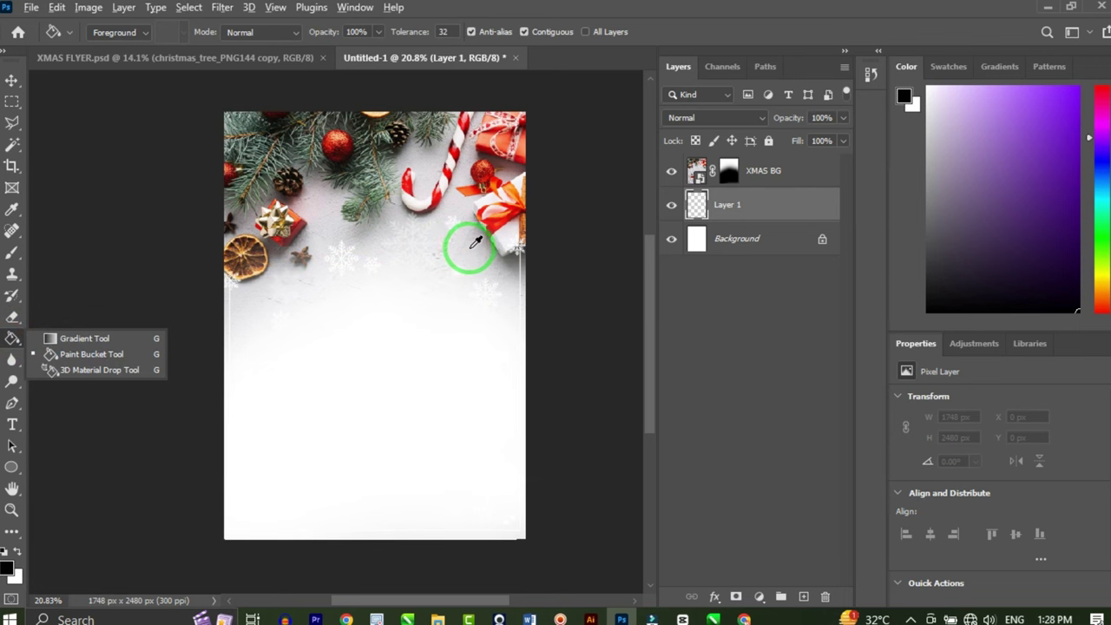
left_click(473, 243, "alt")
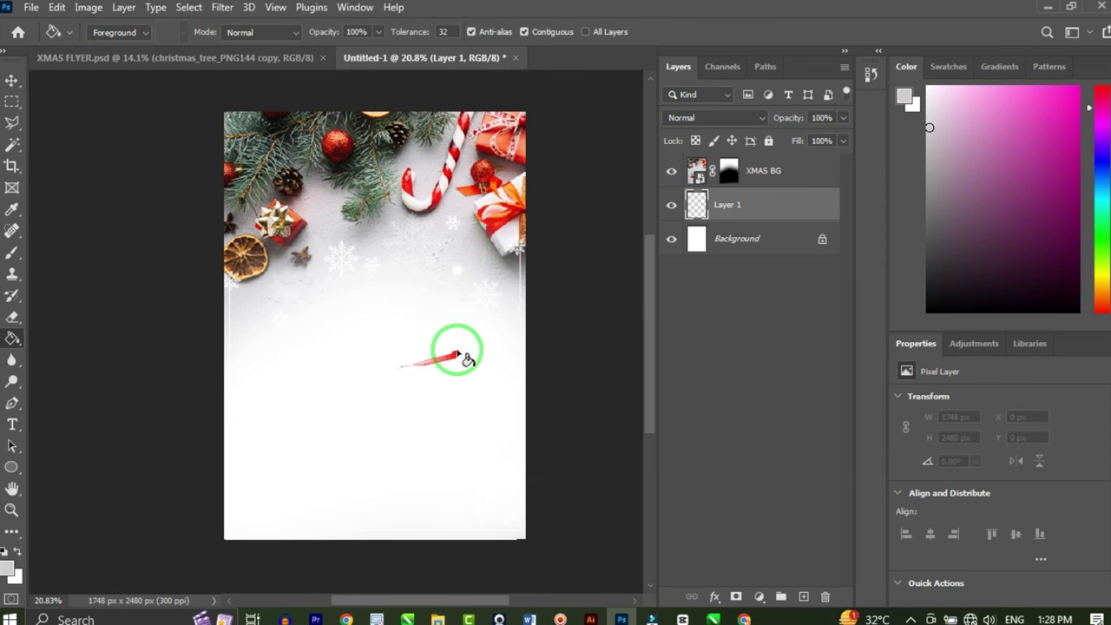
left_click(409, 380)
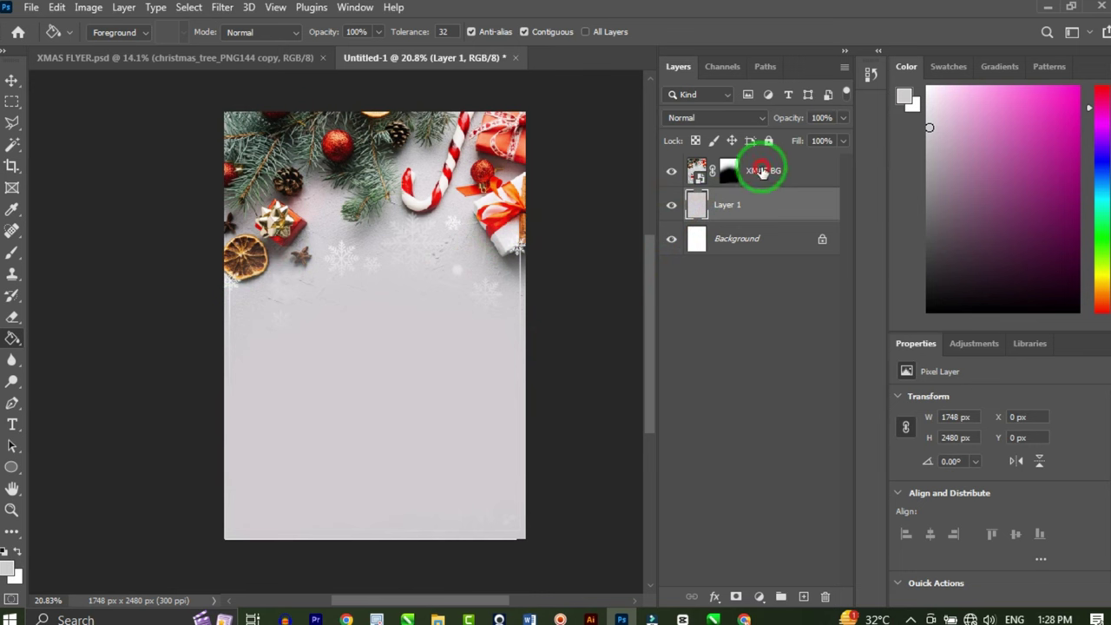
Add a new layer above XMAS BG and paint a white glow over the flyer's centre with a 2100 px soft brush
left_click(761, 172)
left_click(804, 597)
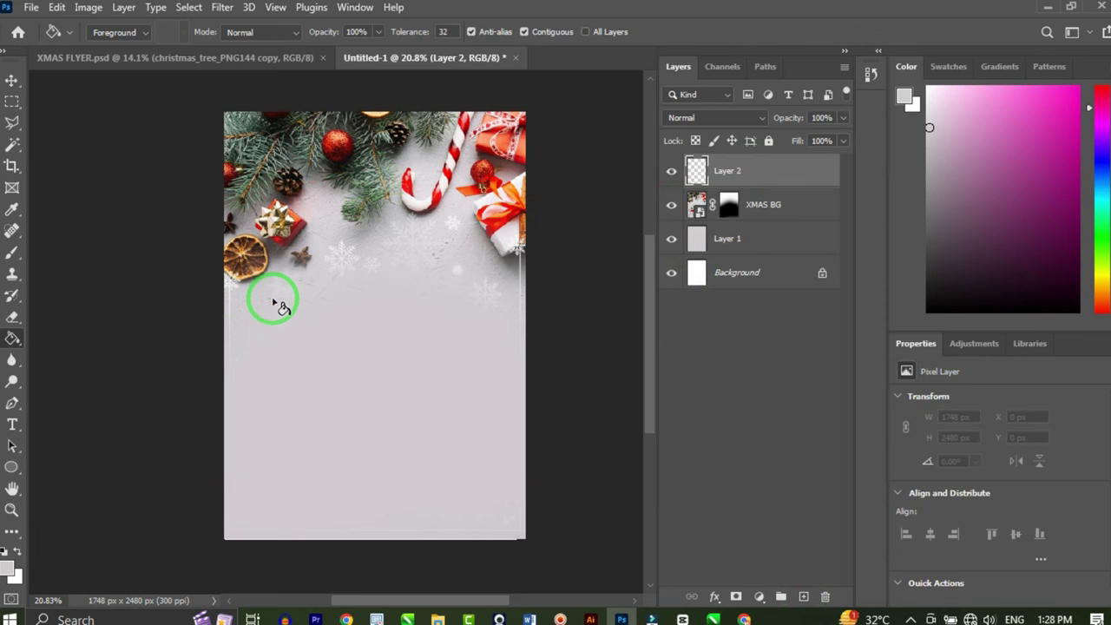
left_click(10, 255)
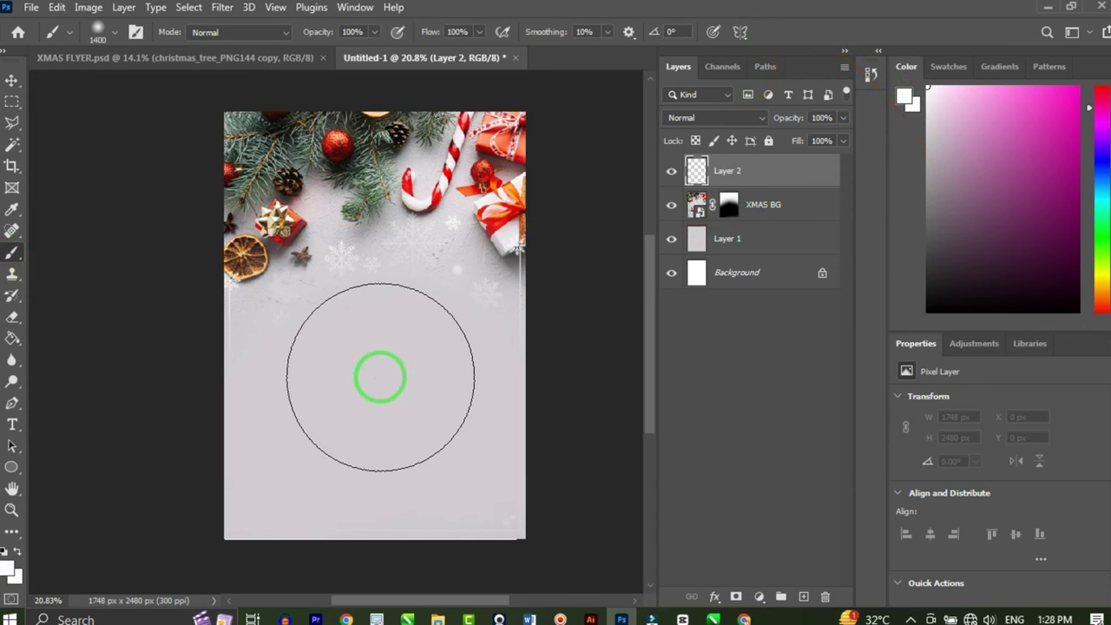
key("bracketright")
key("bracketright")
key("bracketright")
key("bracketright")
key("bracketright")
key("bracketright")
key("bracketright")
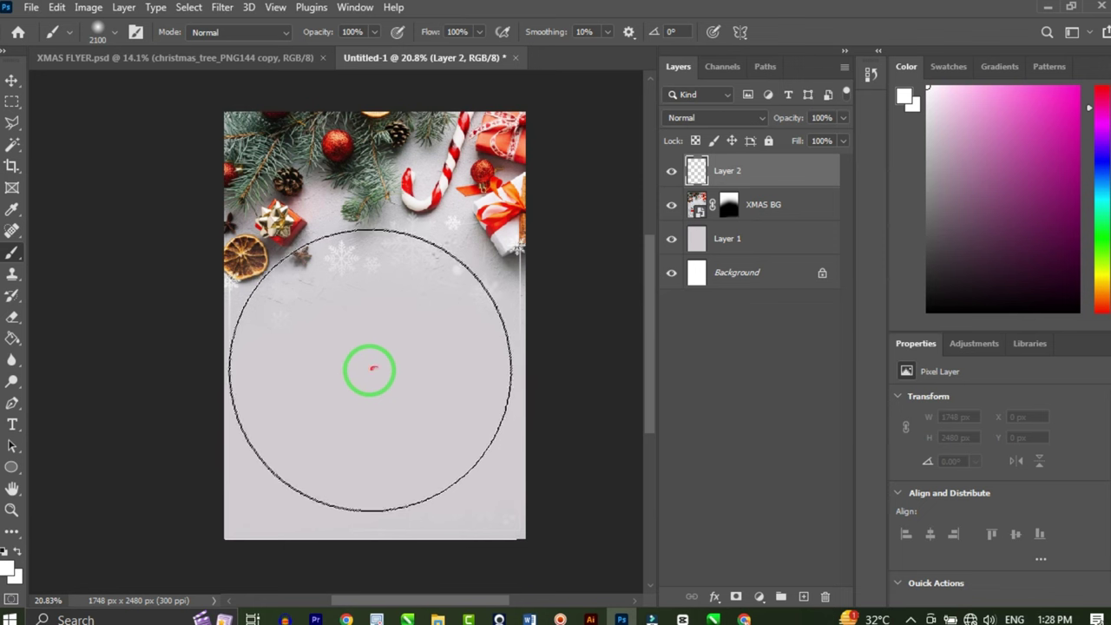
left_click(371, 366)
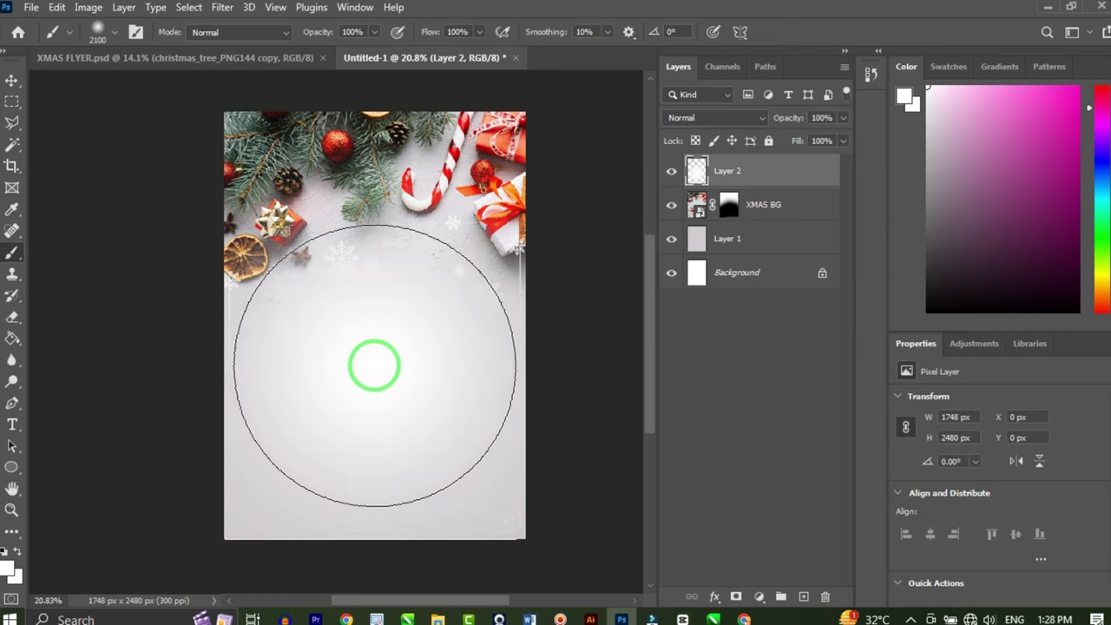
mouse_move(368, 371)
left_mouse_down()
mouse_move(381, 326)
mouse_move(375, 404)
mouse_move(365, 322)
mouse_move(362, 356)
mouse_move(392, 345)
left_mouse_up()
left_click(382, 327)
left_click(374, 403)
left_click(392, 345)
left_click(373, 396)
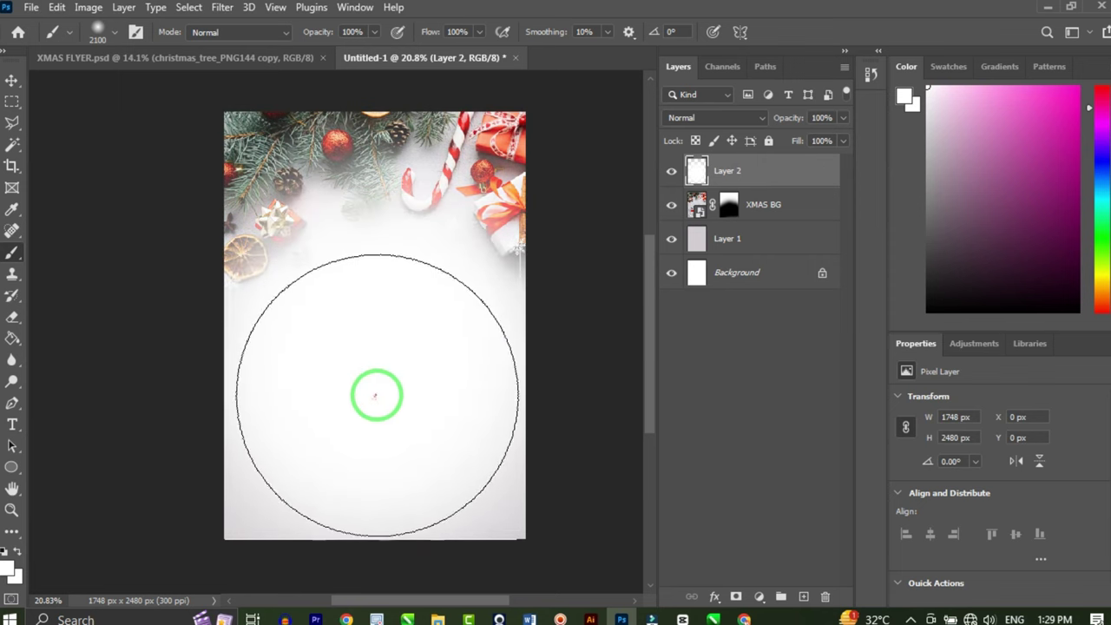
mouse_move(462, 247)
left_mouse_down()
mouse_move(408, 248)
mouse_move(483, 186)
mouse_move(500, 188)
mouse_move(486, 146)
mouse_move(375, 117)
mouse_move(259, 130)
mouse_move(188, 234)
mouse_move(451, 135)
mouse_move(529, 249)
mouse_move(515, 208)
mouse_move(429, 172)
mouse_move(201, 269)
mouse_move(260, 136)
mouse_move(645, 228)
mouse_move(504, 249)
mouse_move(518, 270)
mouse_move(663, 184)
mouse_move(723, 172)
left_mouse_up()
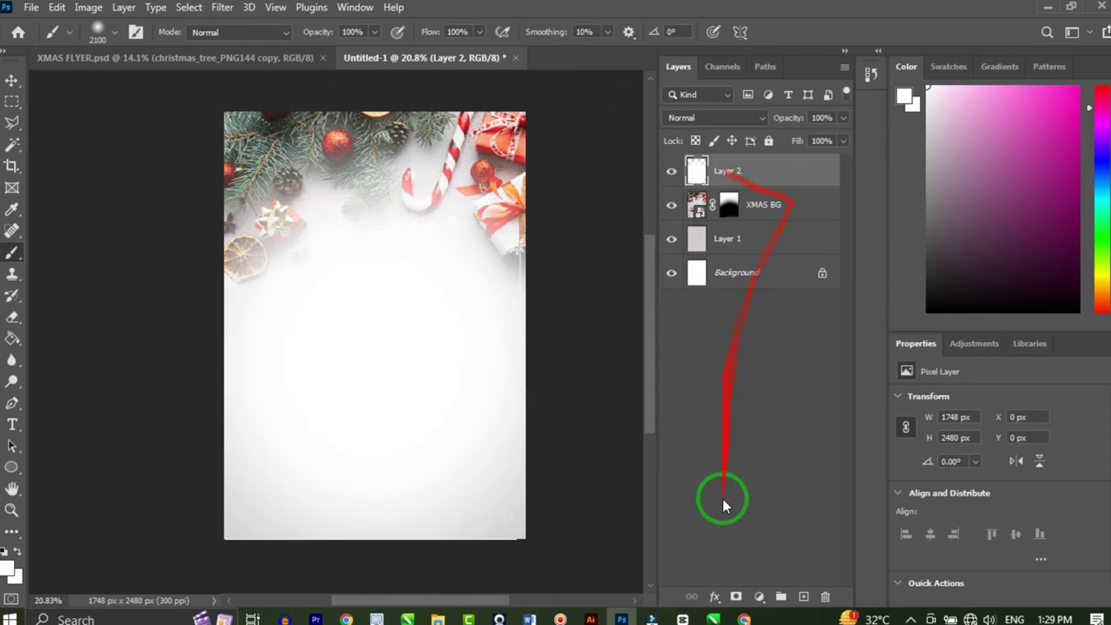
Add a layer mask to Layer 2 and remove the white haze over the Christmas decorations with a smaller soft black brush
left_click(735, 597)
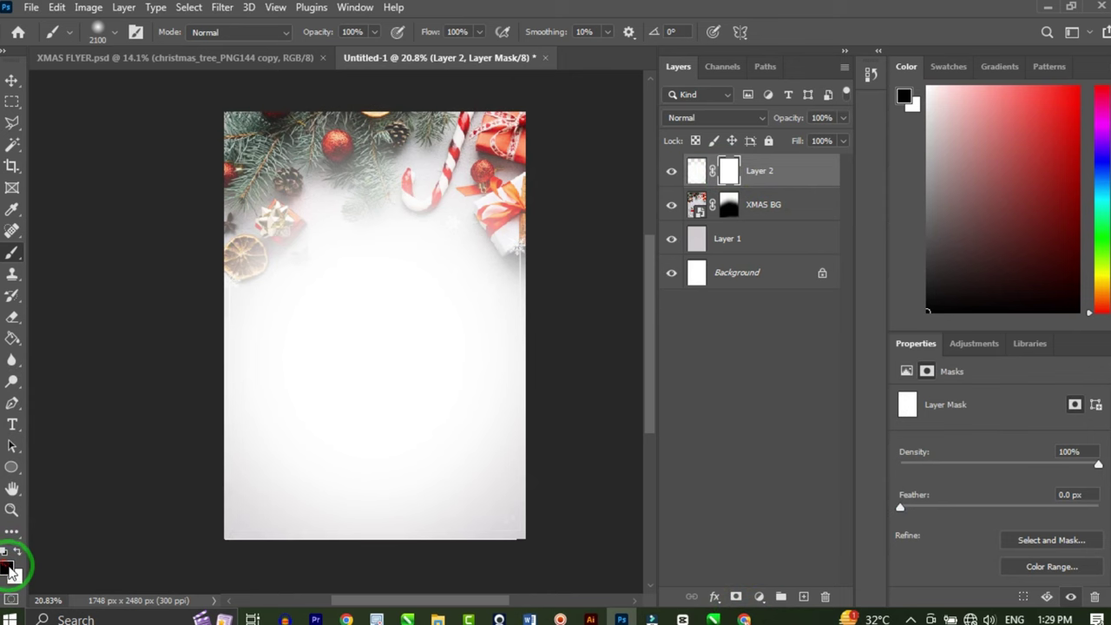
key("bracketleft")
key("bracketleft")
key("bracketleft")
key("bracketleft")
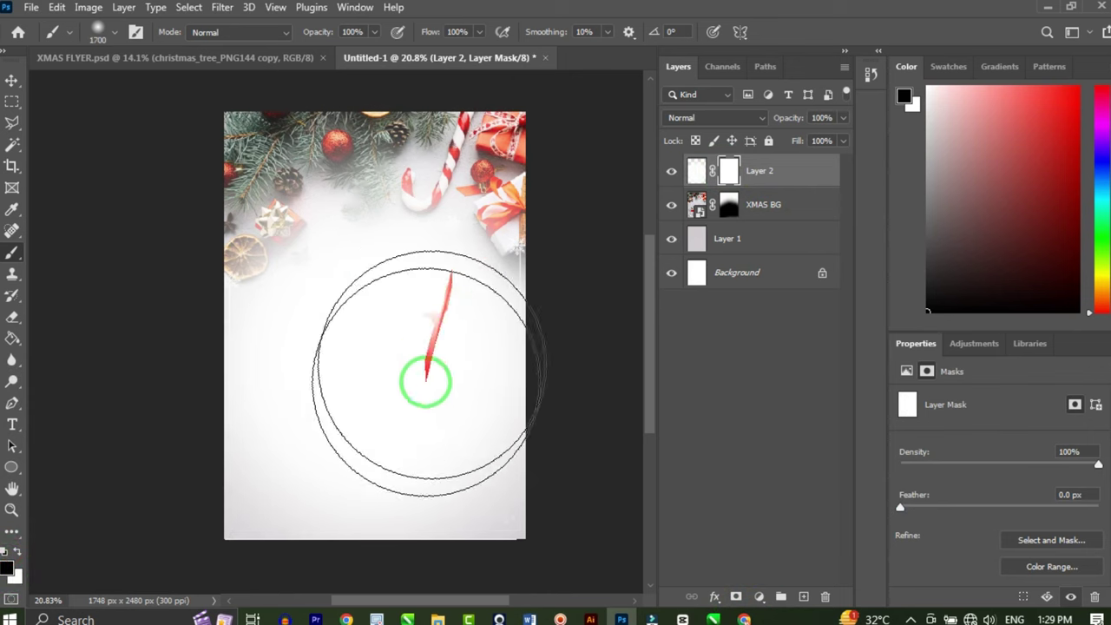
scroll(408, 451, "down", 2)
key("bracketleft")
scroll(490, 223, "up", 1)
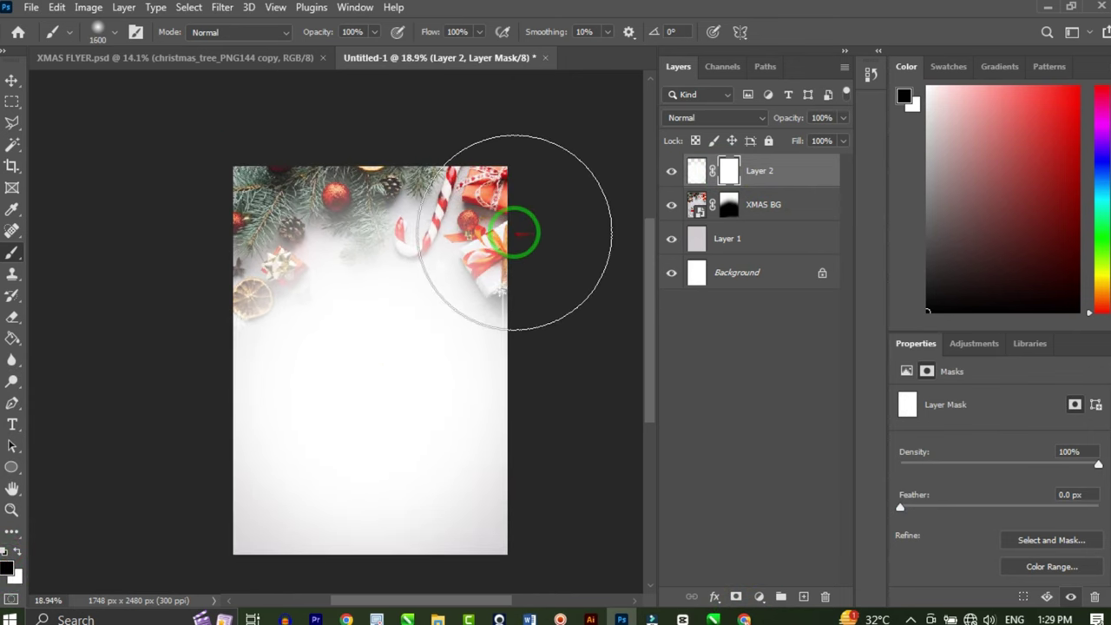
key("bracketleft")
mouse_move(516, 236)
left_mouse_down()
mouse_move(490, 177)
mouse_move(492, 196)
mouse_move(427, 160)
mouse_move(228, 113)
mouse_move(272, 136)
mouse_move(204, 146)
mouse_move(276, 163)
mouse_move(208, 191)
mouse_move(226, 191)
mouse_move(170, 229)
mouse_move(225, 252)
mouse_move(133, 284)
mouse_move(193, 282)
mouse_move(5, 351)
mouse_move(213, 259)
left_mouse_up()
key("bracketleft")
key("bracketleft")
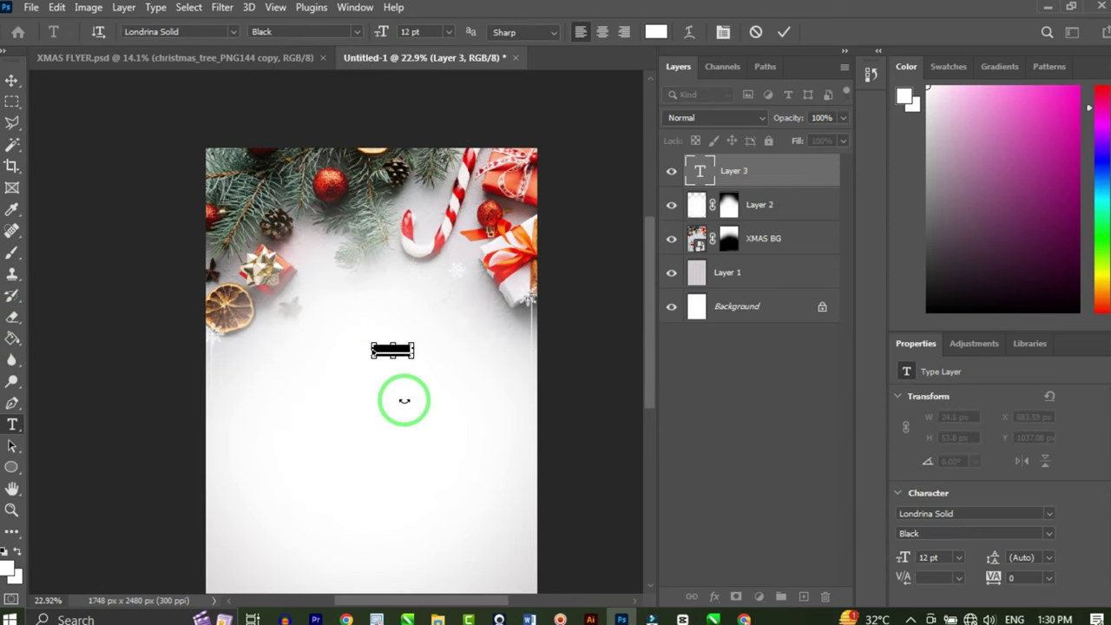
Add the text DECEMBER in black below the decorations and scale it up to about 466%
left_click(929, 235)
left_click(1097, 299)
key("ctrl+Return")
key("ctrl+t")
left_click_drag(410, 344, 471, 305)
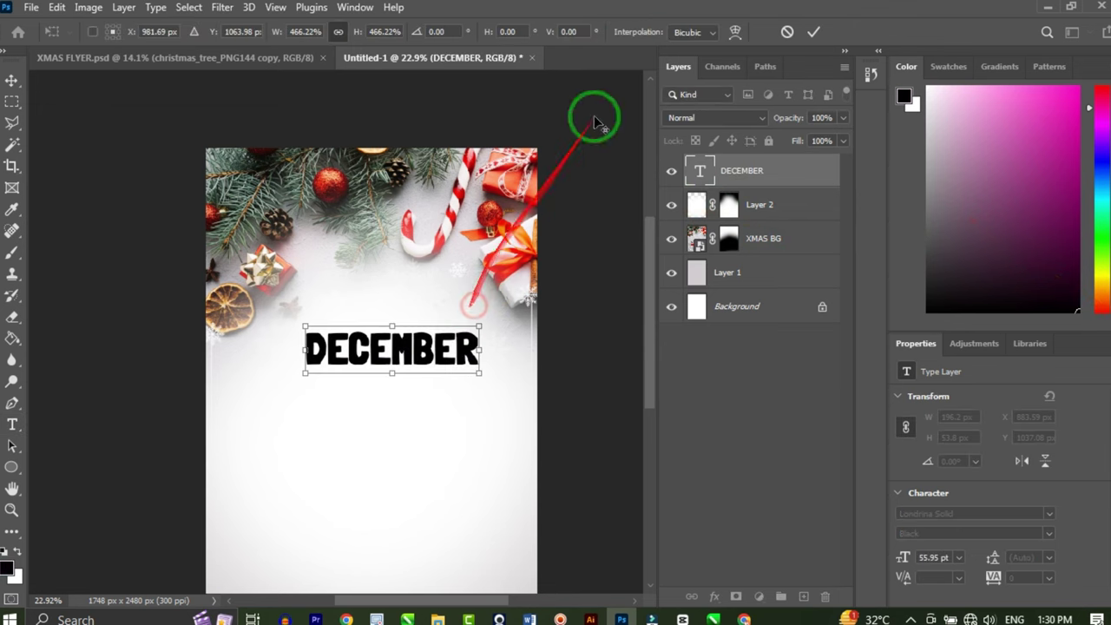
left_click(812, 32)
Set the DECEMBER text to Poppins SemiBold with a tracking of 150
left_click(419, 347)
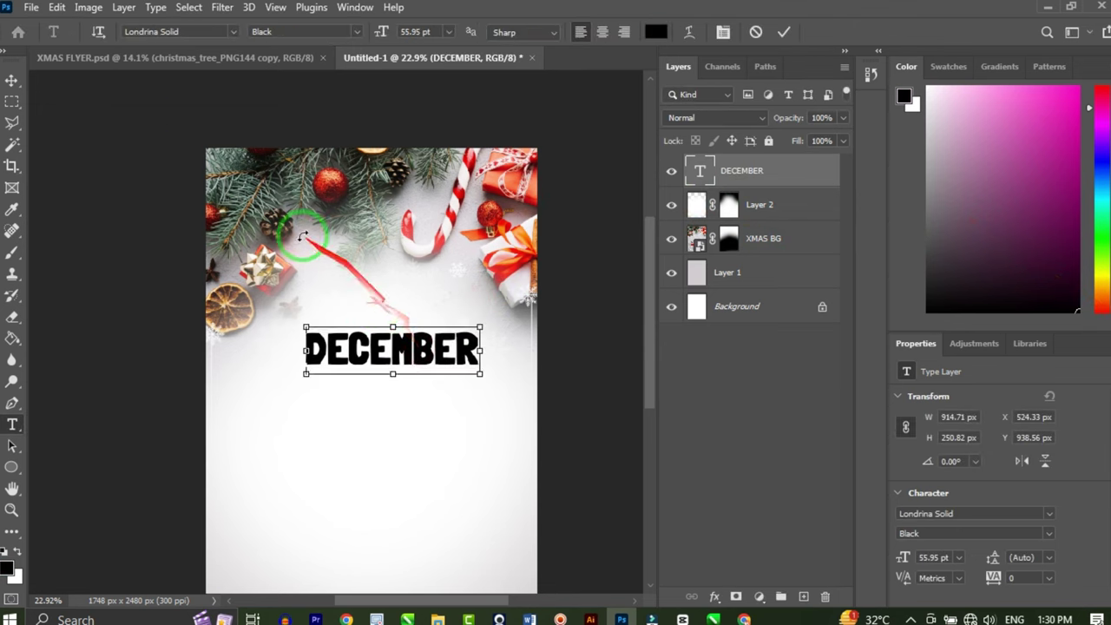
key("ctrl+a")
left_click(192, 32)
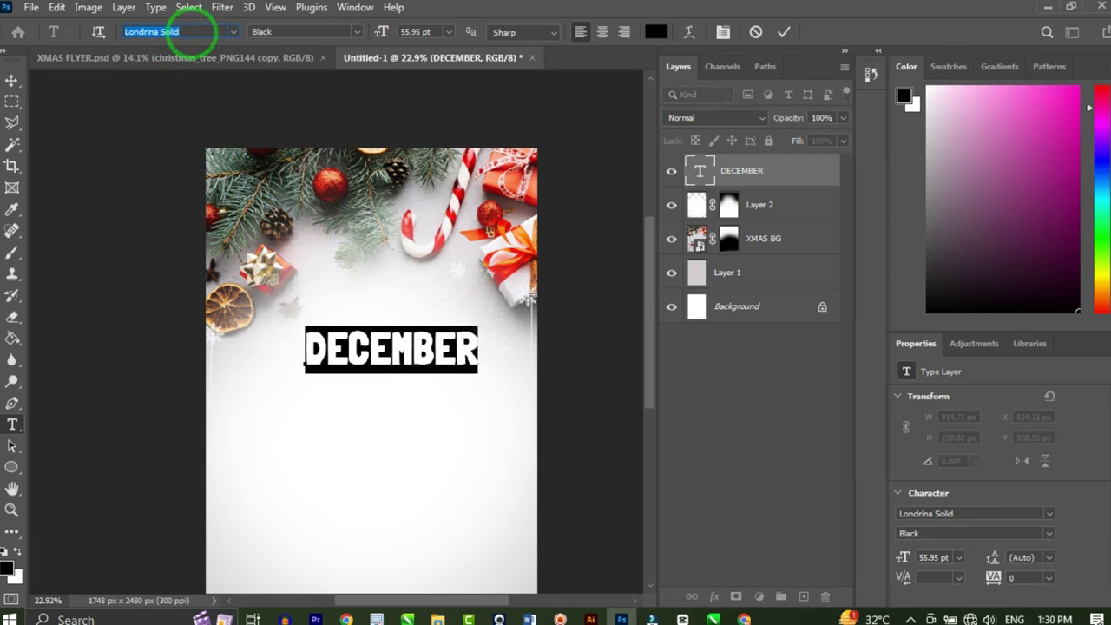
type("POPPIN")
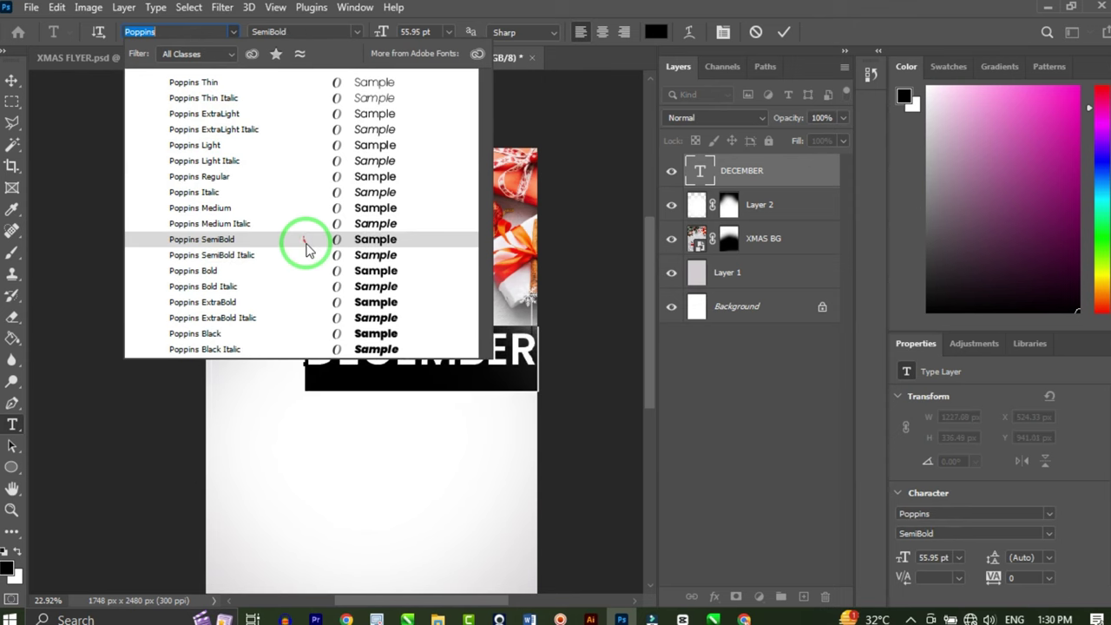
left_click(304, 243)
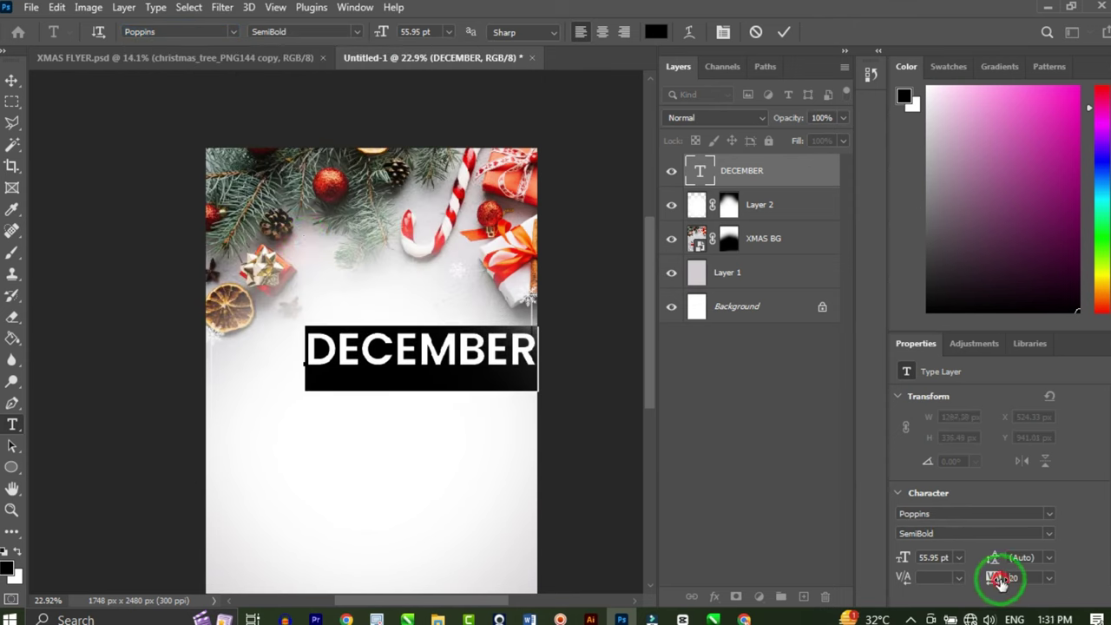
left_click_drag(999, 580, 1019, 598)
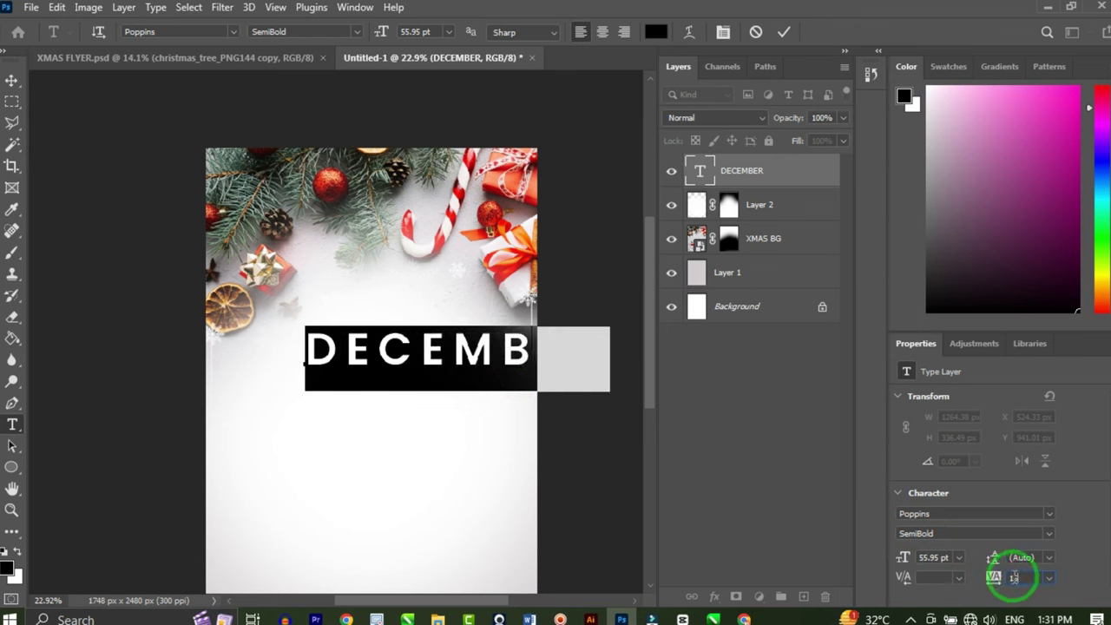
left_click(7, 81)
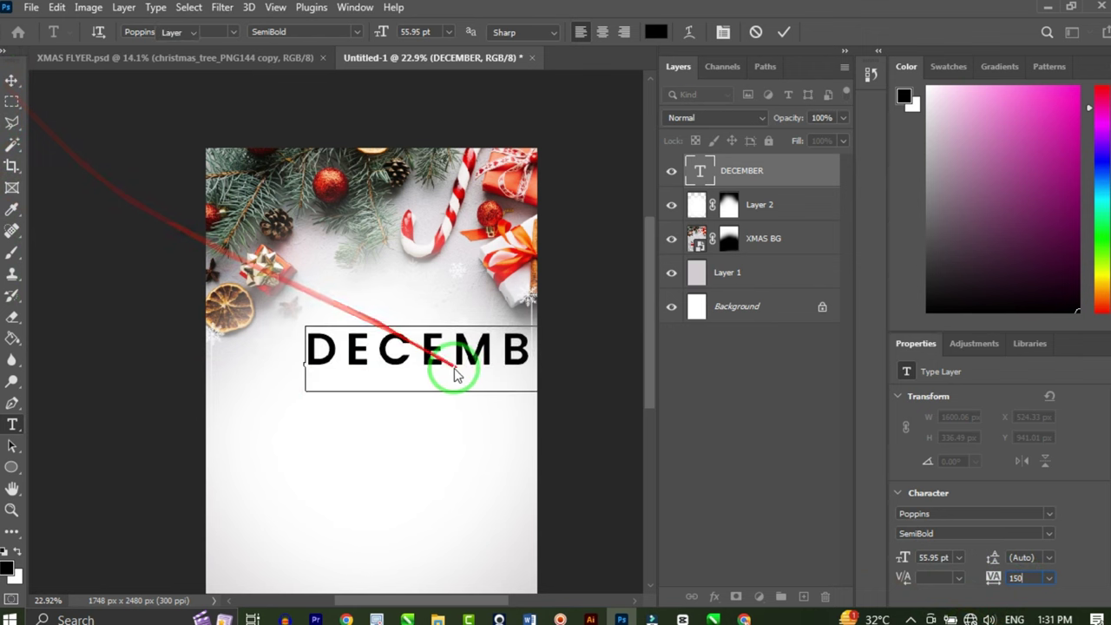
Scale the DECEMBER text down to fit the page width and centre it below the decorations
key("ctrl+t")
scroll(420, 334, "down", 1)
left_click_drag(555, 379, 423, 343)
scroll(405, 344, "up", 3)
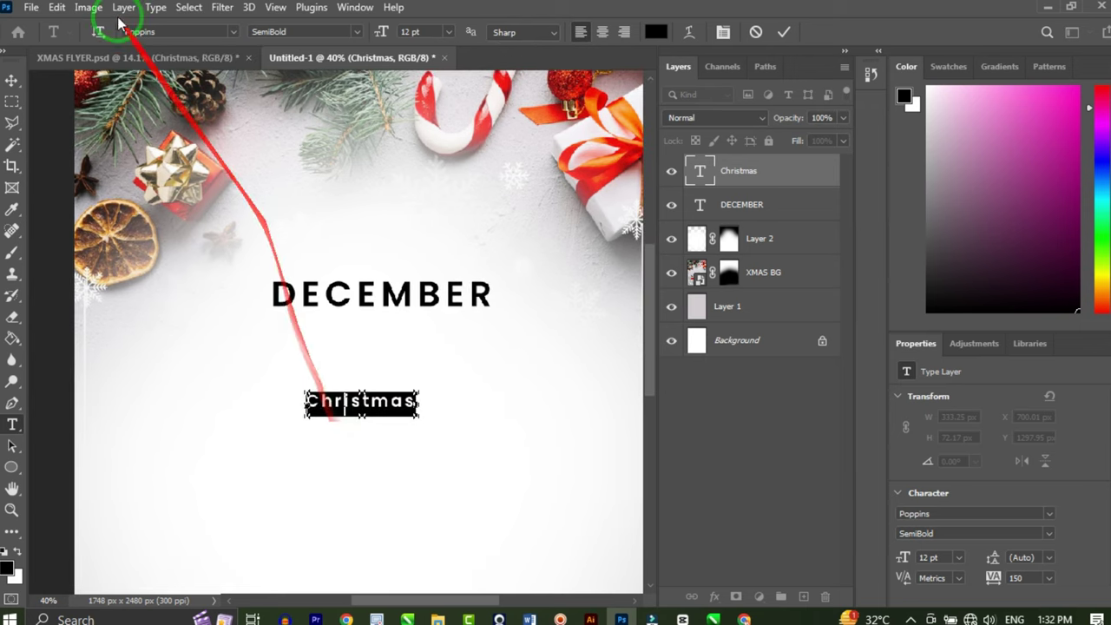
Set the Christmas text to the Amsterdam font and scale it up to about 31 pt below DECEMBER
type("am")
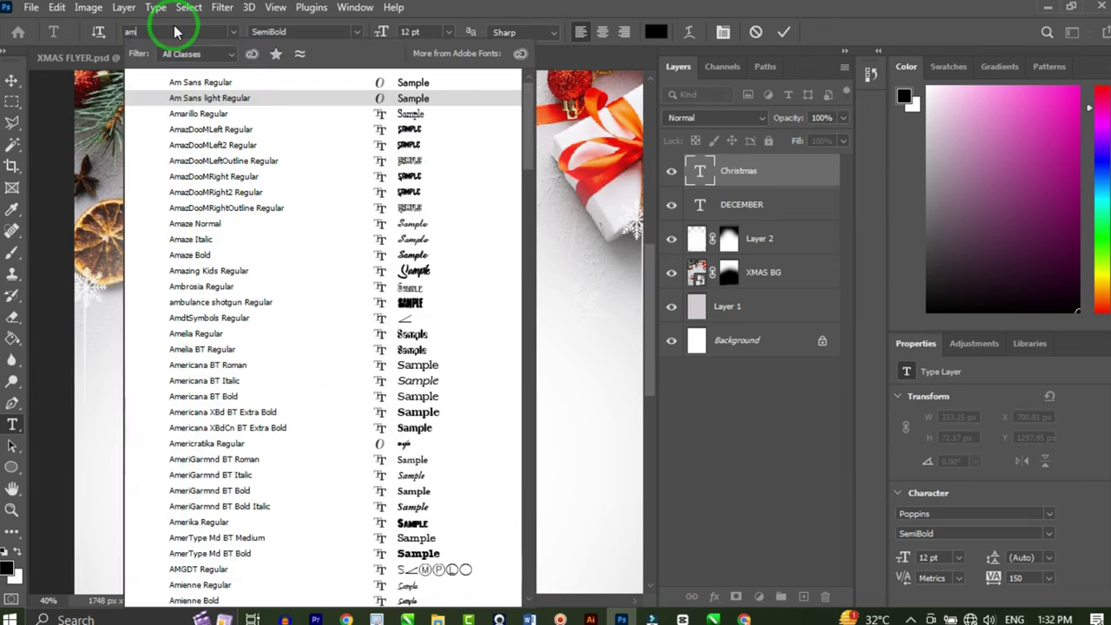
type("sterd")
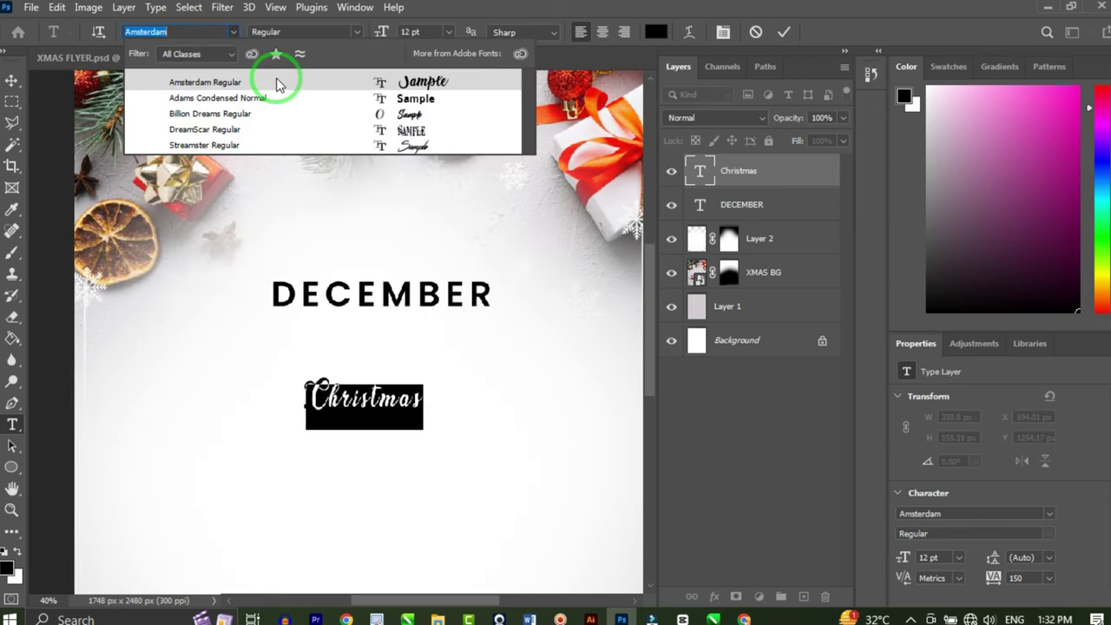
left_click(275, 84)
key("ctrl+t")
left_click_drag(431, 370, 513, 325)
left_click(813, 31)
Set the tracking of the Christmas text to 0
double_click(465, 405)
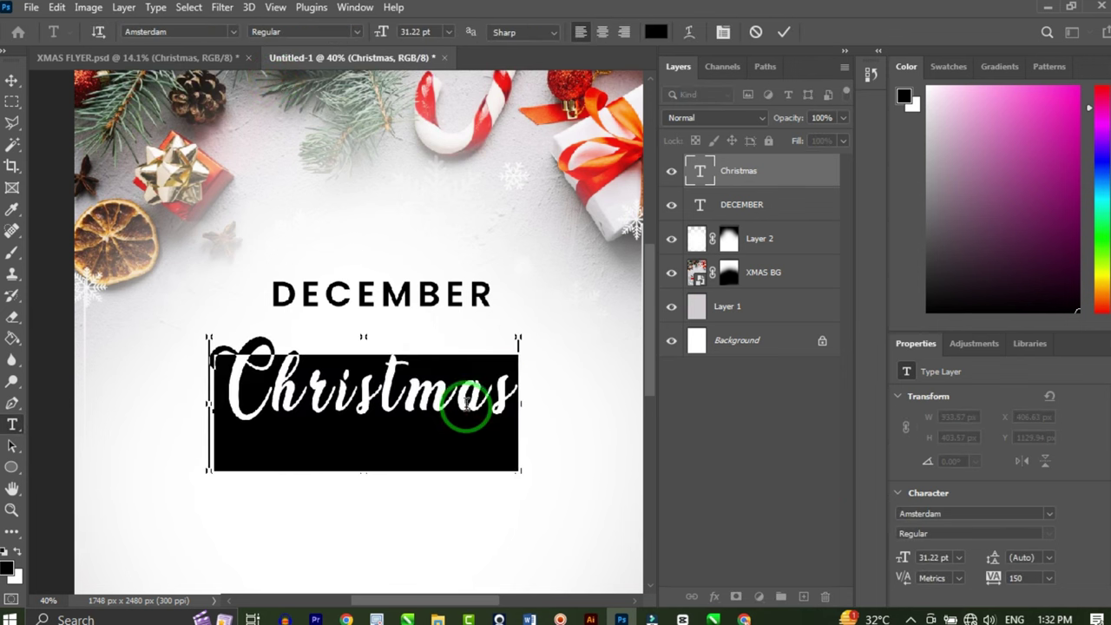
left_click_drag(1042, 576, 1039, 470)
left_click(372, 389)
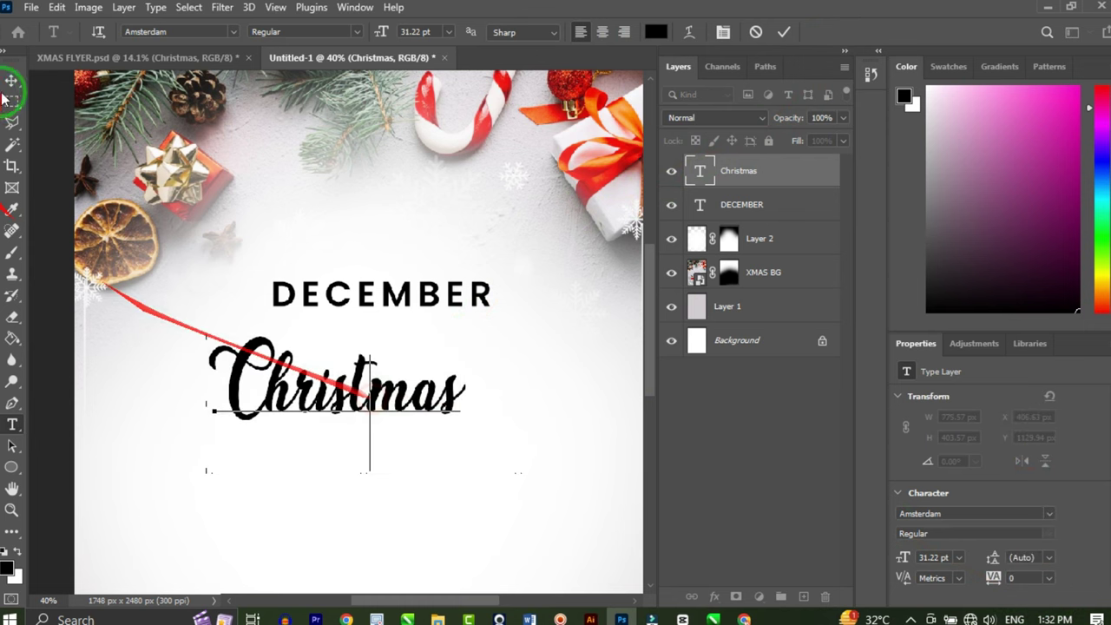
Scale the Christmas text up to about 137% and place it directly beneath DECEMBER
key("ctrl+t")
left_click_drag(458, 319, 513, 310)
left_click_drag(390, 397, 420, 383)
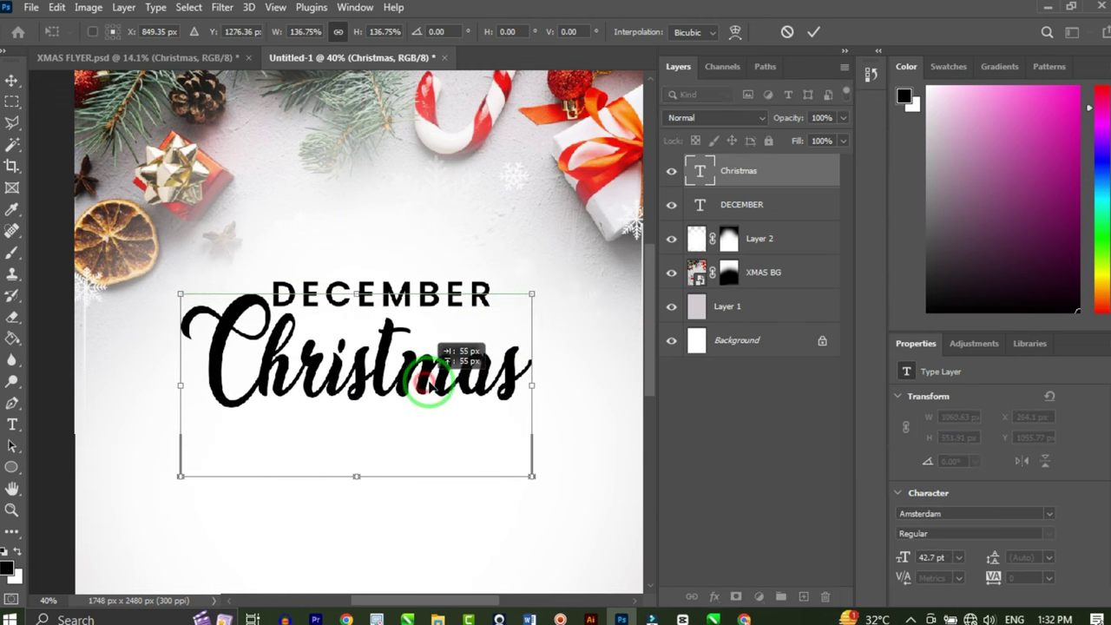
left_click(813, 32)
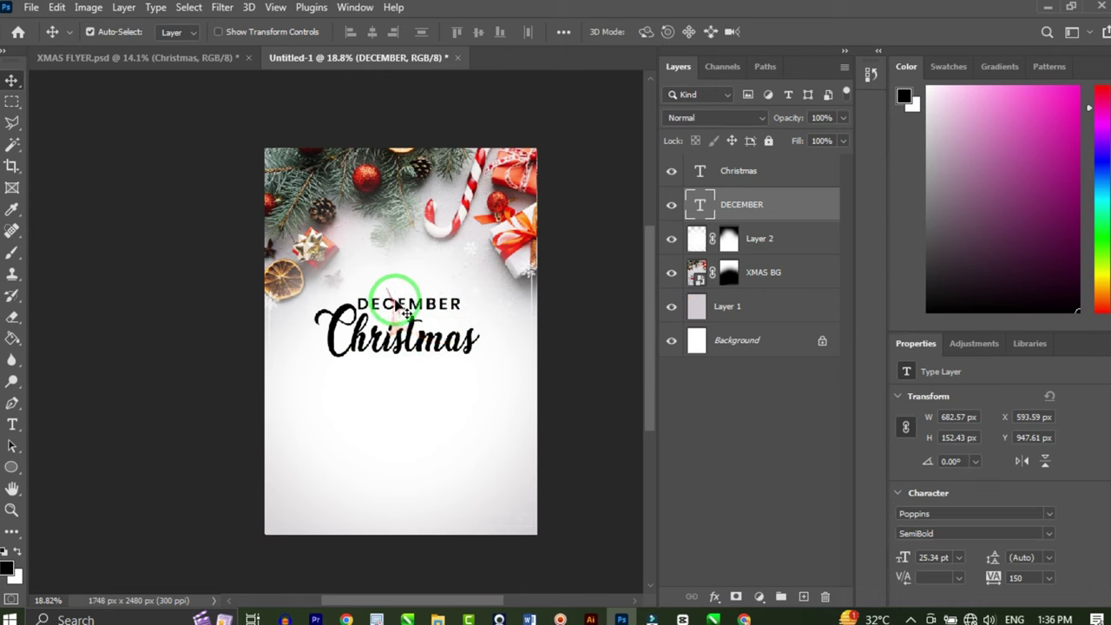
Duplicate the DECEMBER text layer and move the copy straight down below the Christmas text
scroll(399, 305, "up", 1)
left_click_drag(418, 310, 423, 311)
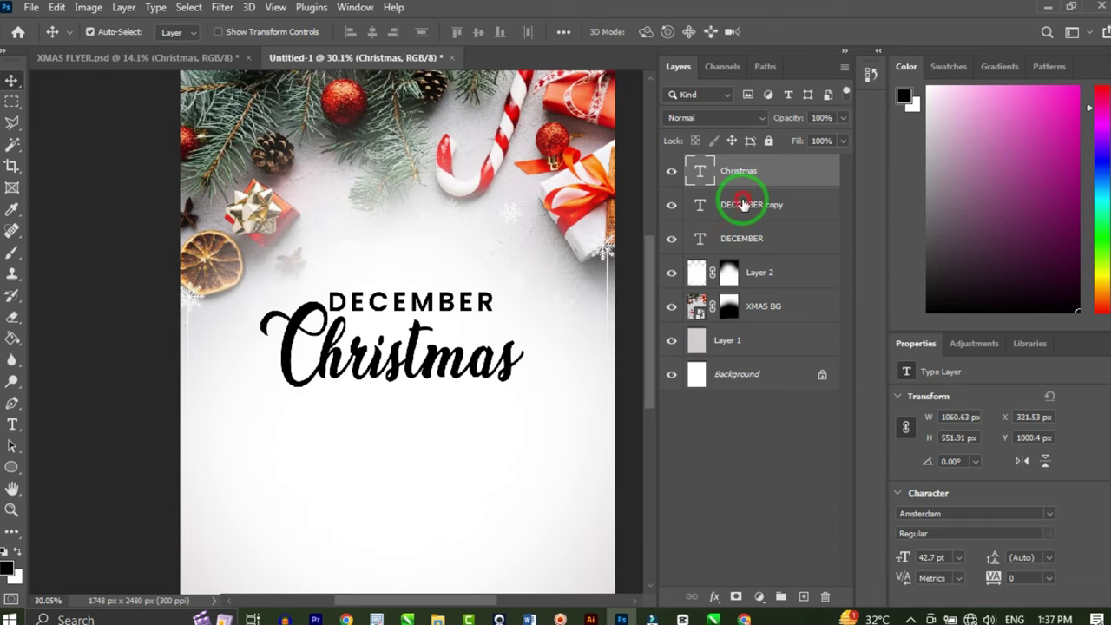
left_click(744, 207)
left_click_drag(436, 303, 441, 414)
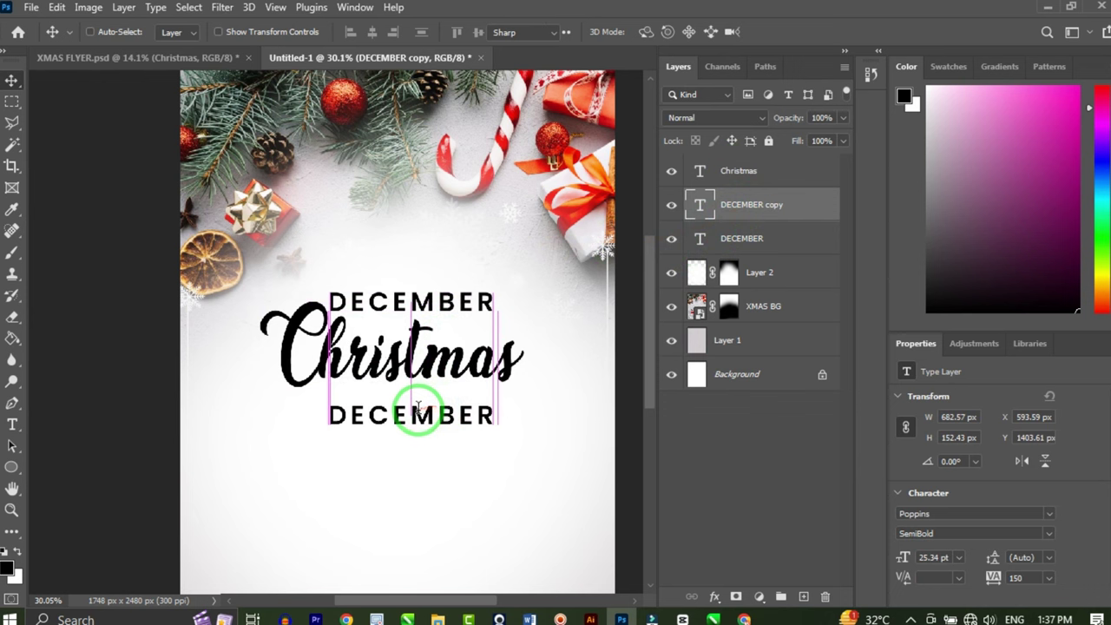
Replace the wording of the copied DECEMBER text with PARTY
key("t")
left_click(417, 408)
double_click(417, 410)
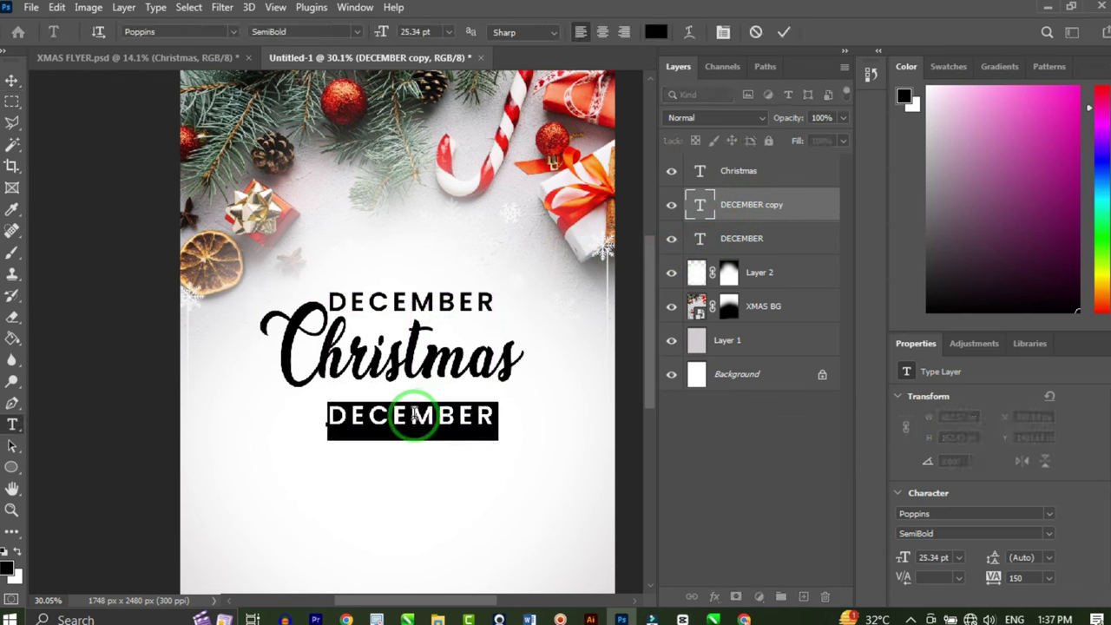
type("PARTY")
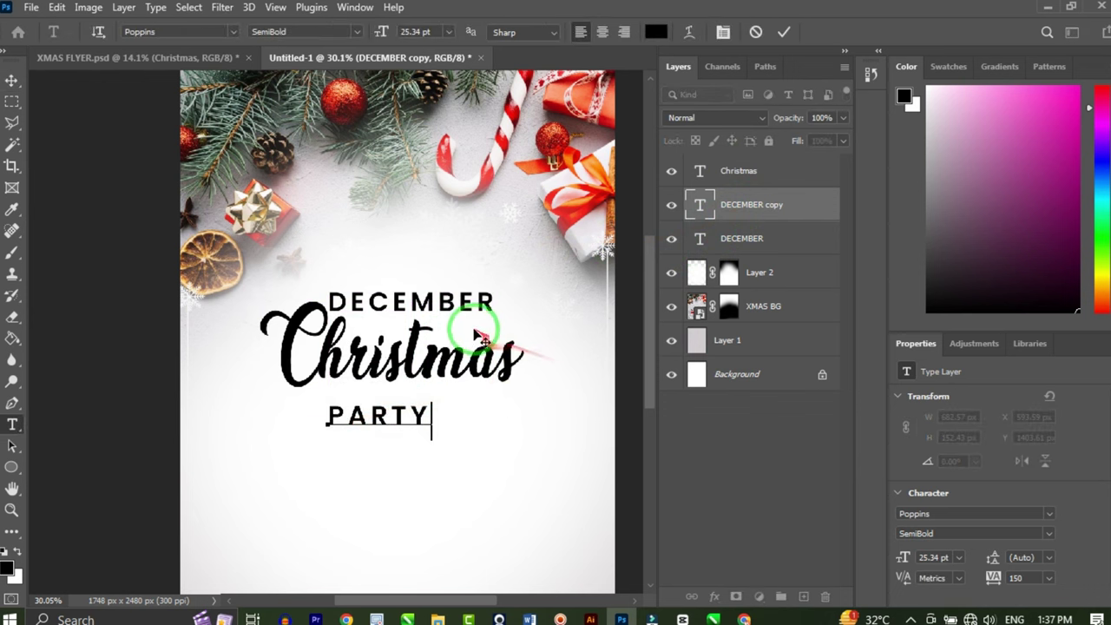
Set the PARTY text's tracking to 0 and its Poppins style to Black
key("ctrl+a")
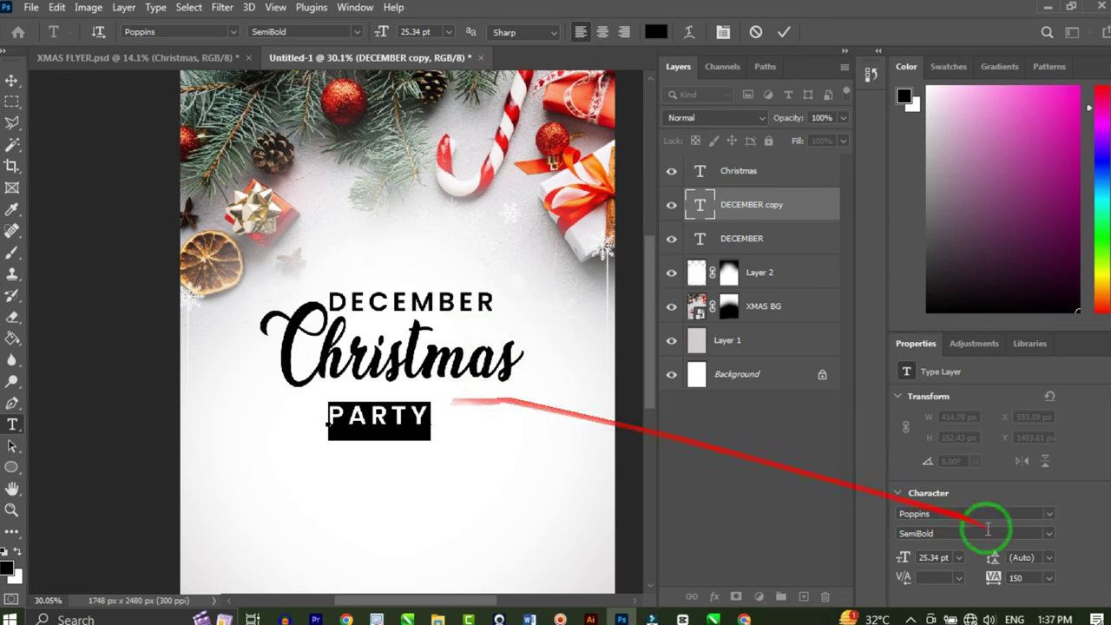
left_click_drag(1047, 583, 1033, 480)
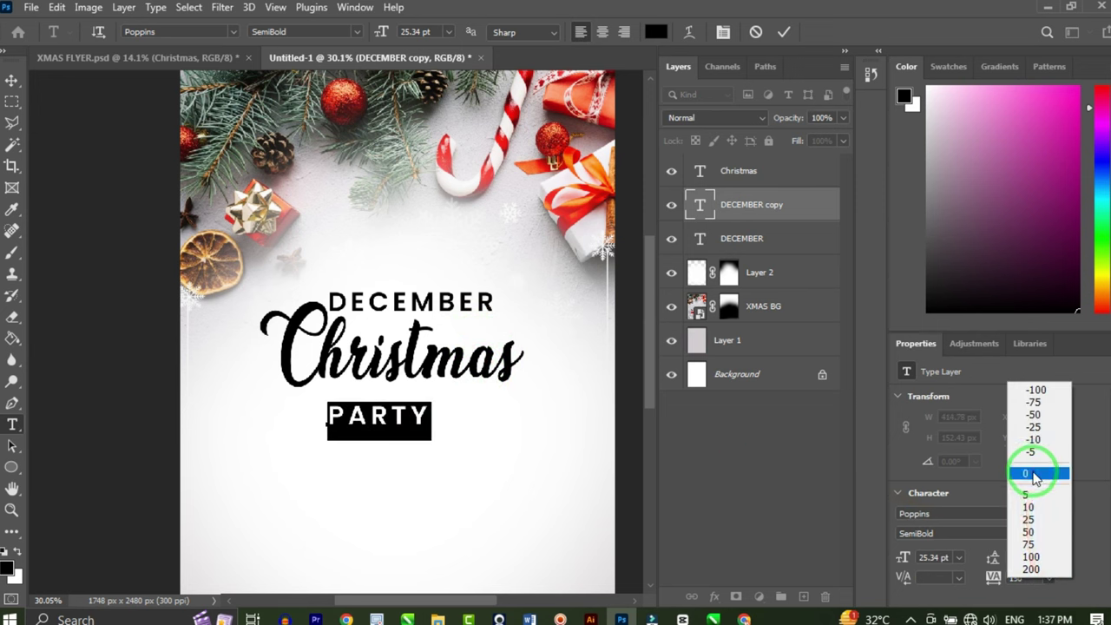
left_click(1032, 475)
left_click(397, 416)
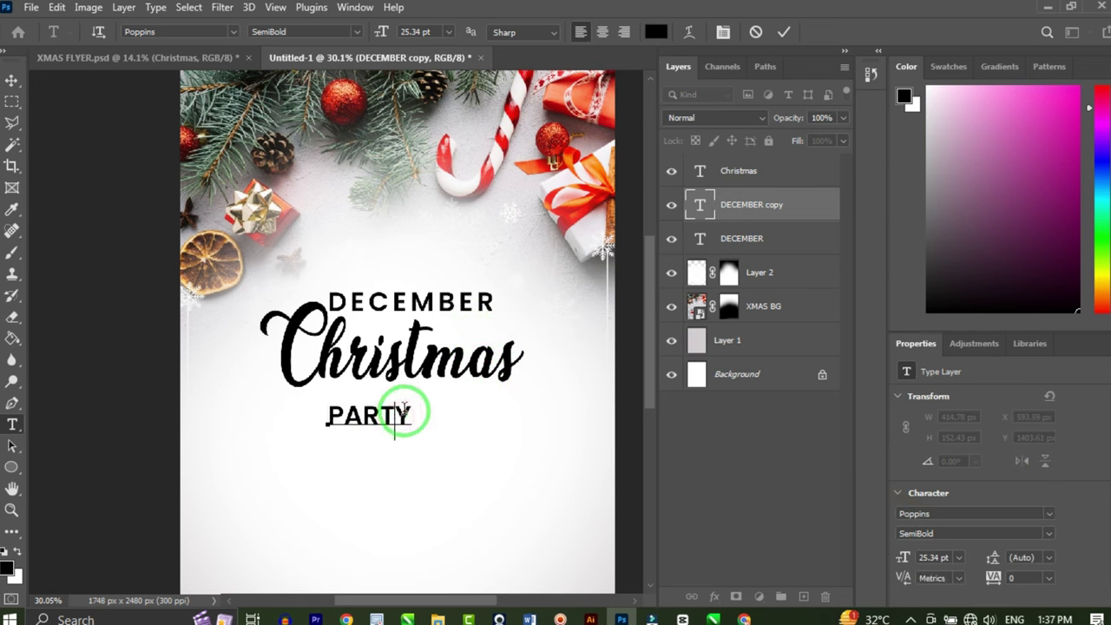
left_click_drag(402, 412, 340, 59)
left_click(357, 36)
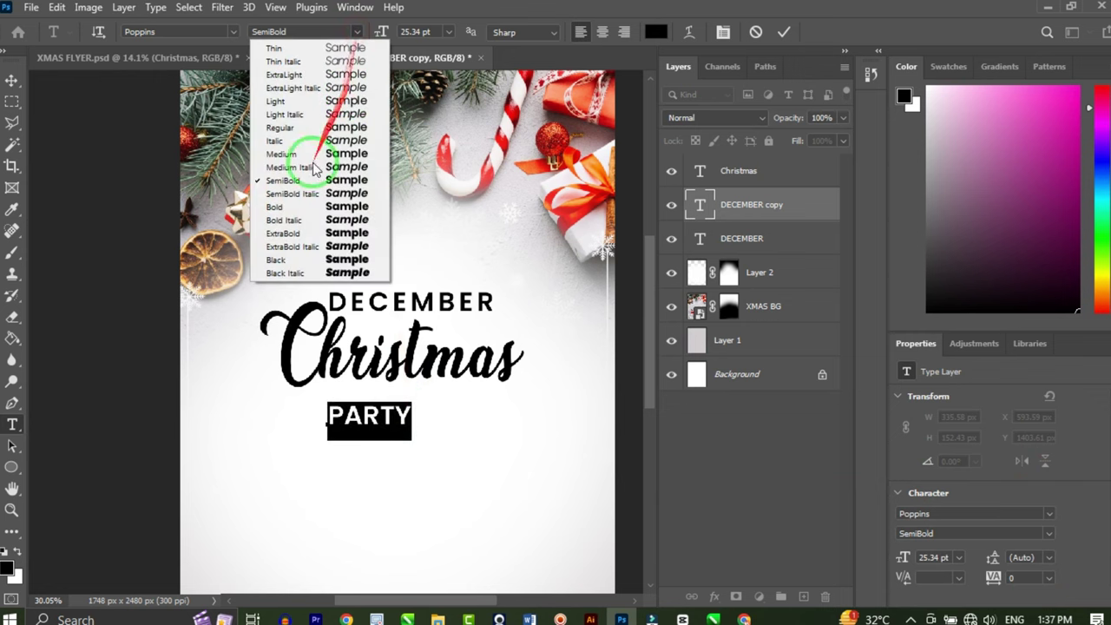
left_click(299, 254)
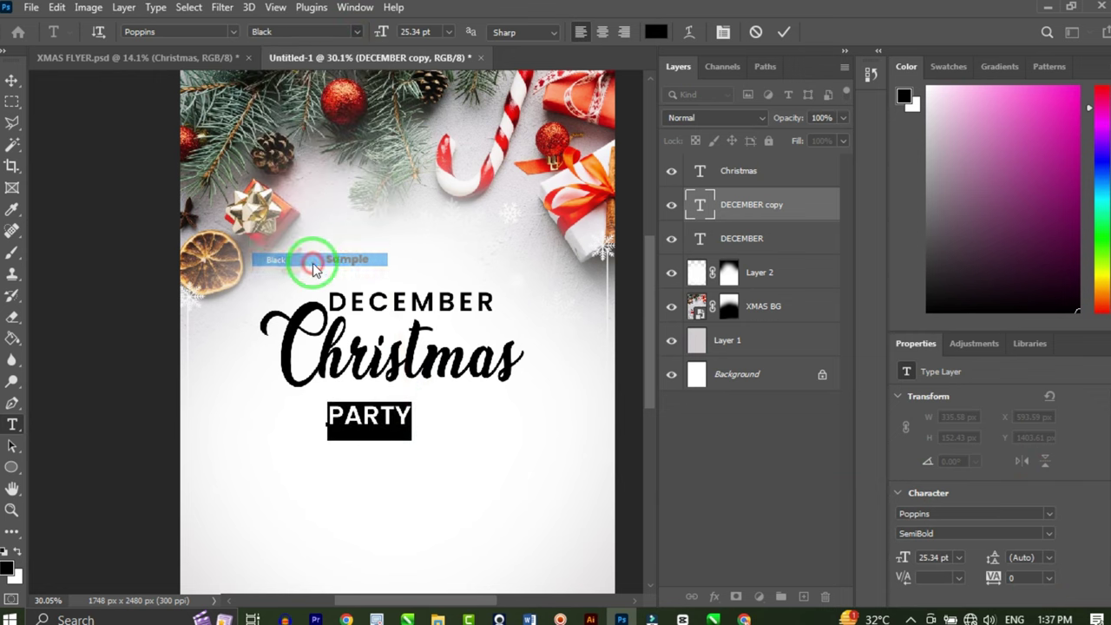
left_click(13, 81)
Scale the PARTY text up to about 221% and position it centred just beneath the Christmas text
scroll(372, 427, "up", 6)
scroll(378, 419, "down", 5)
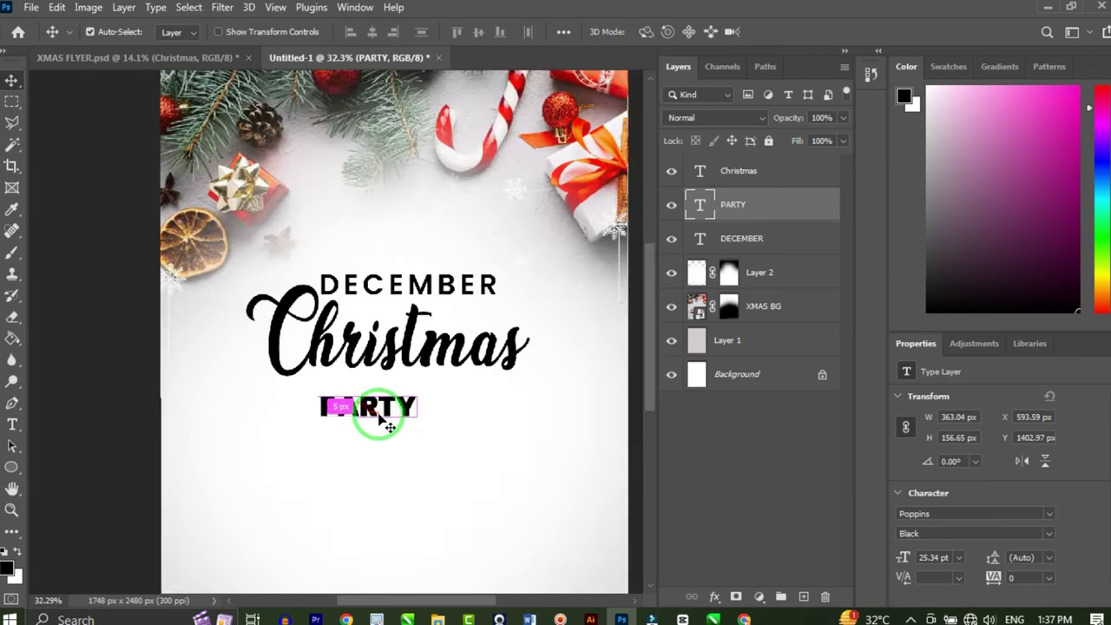
left_click_drag(379, 418, 379, 418)
key("ctrl+t")
scroll(413, 414, "up", 1)
left_click_drag(468, 422, 491, 428)
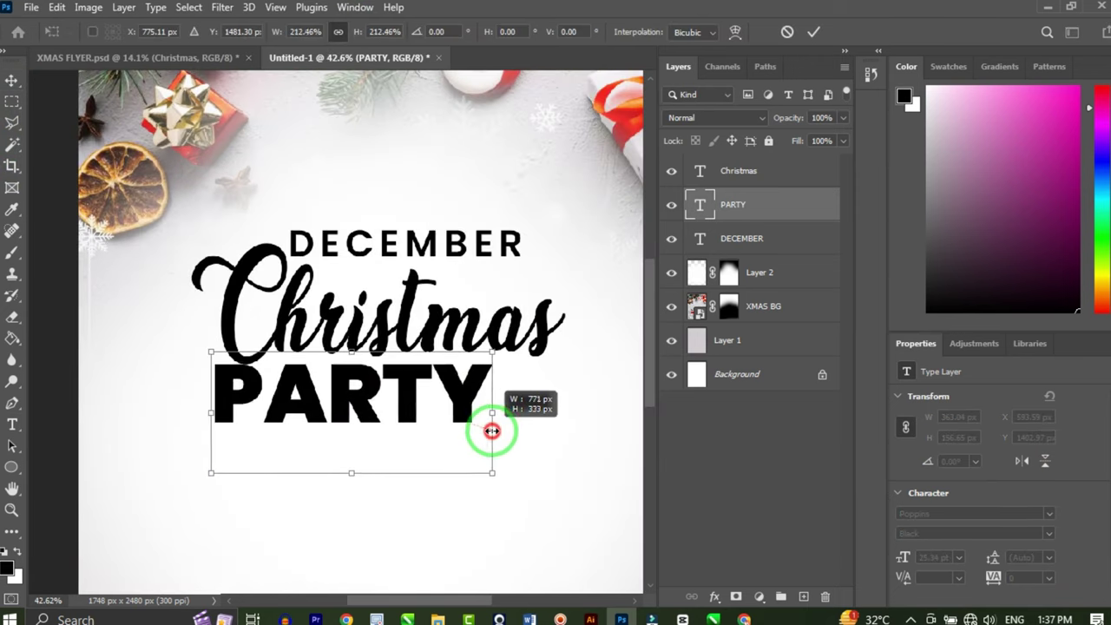
mouse_move(426, 414)
left_mouse_down()
mouse_move(416, 412)
mouse_move(439, 409)
left_mouse_up()
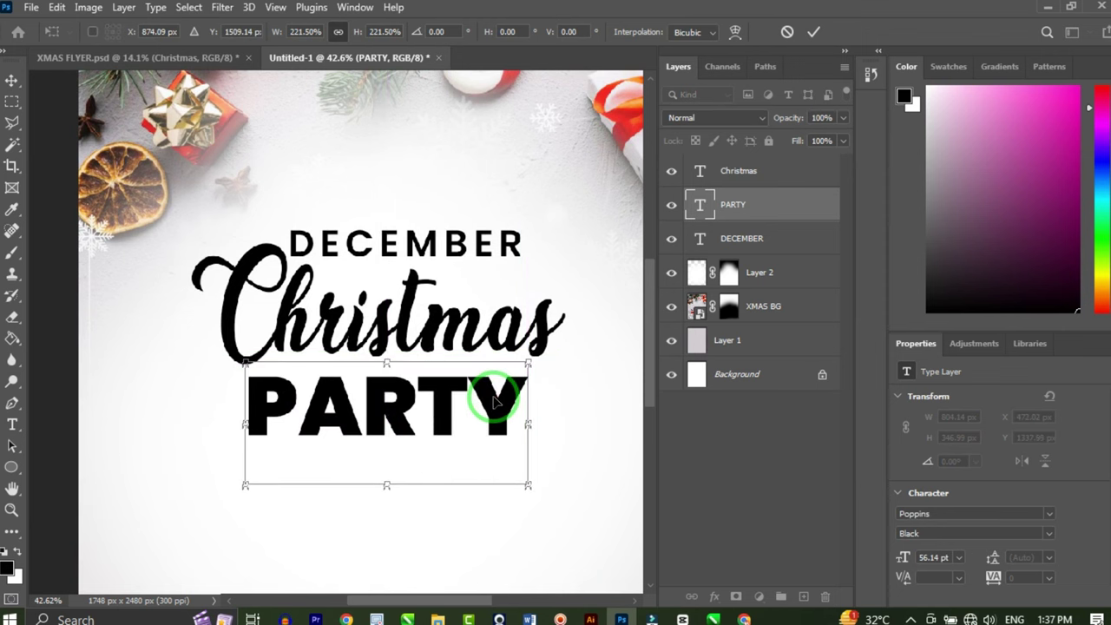
key("Up")
key("Up")
key("Up")
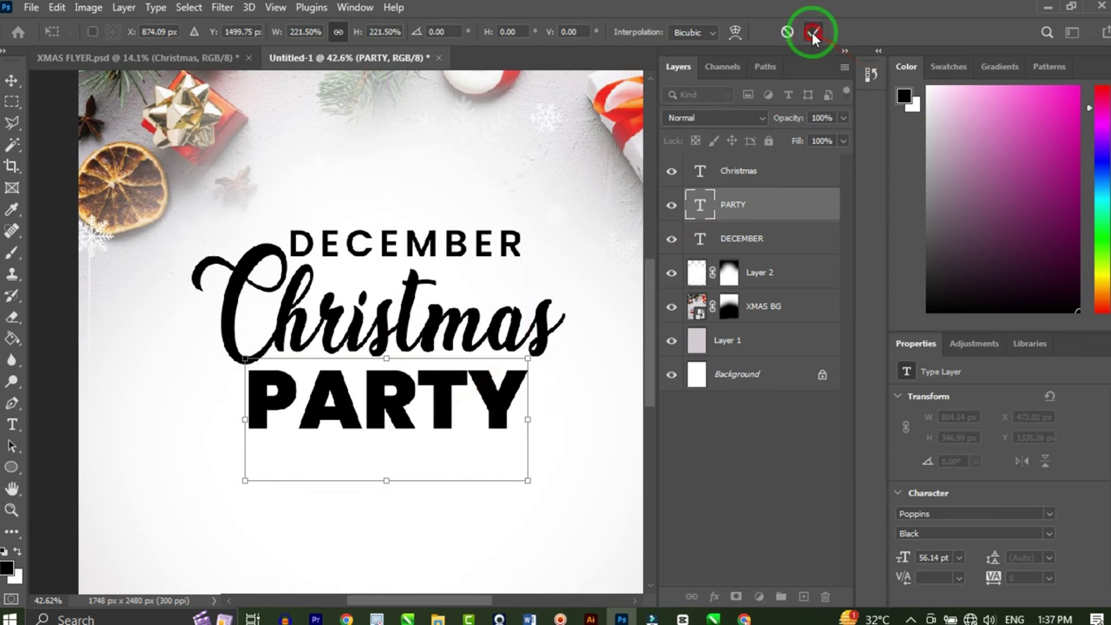
left_click(813, 32)
Change the DECEMBER text colour to dark green, about 267a0f
key("ctrl+0")
left_click(439, 295)
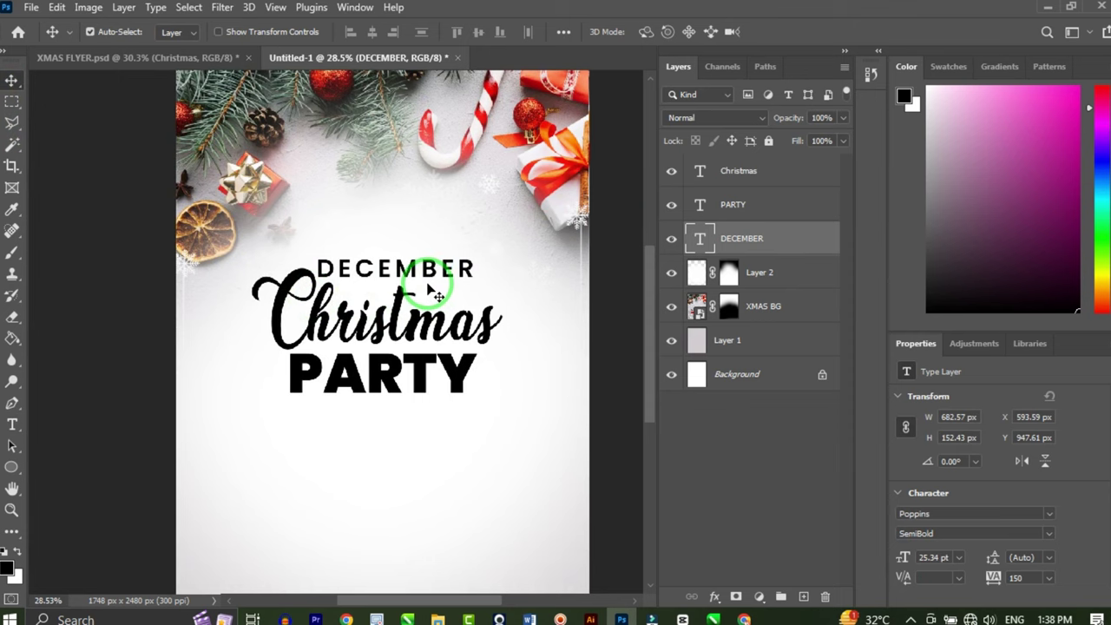
scroll(402, 249, "up", 4)
key("t")
left_click(446, 276)
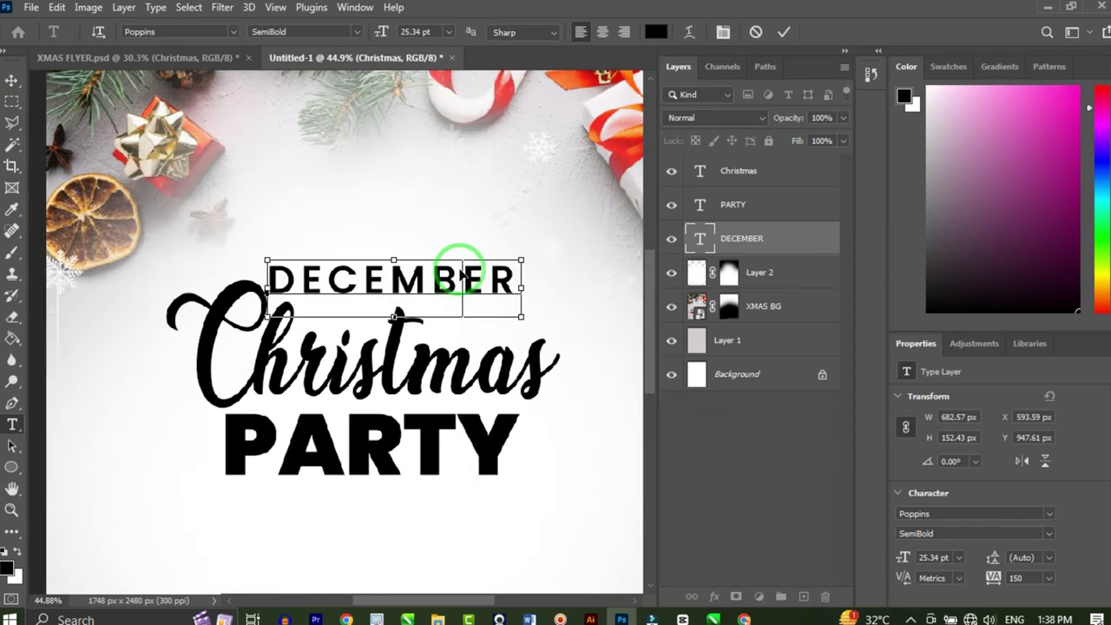
key("ctrl+a")
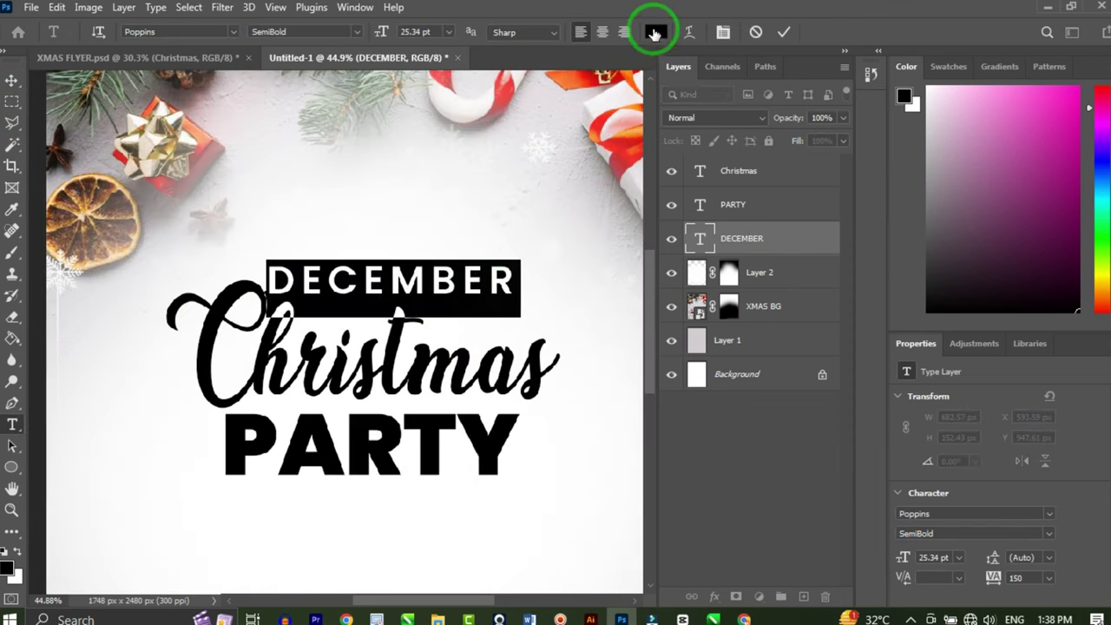
left_click(655, 32)
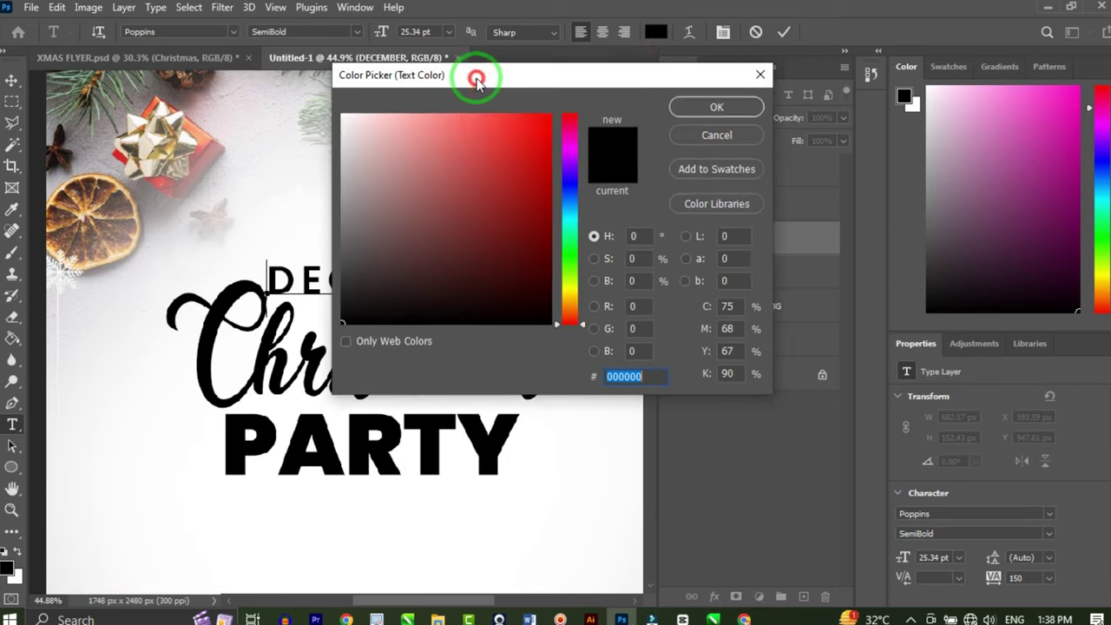
left_click_drag(476, 74, 595, 62)
left_click(692, 251)
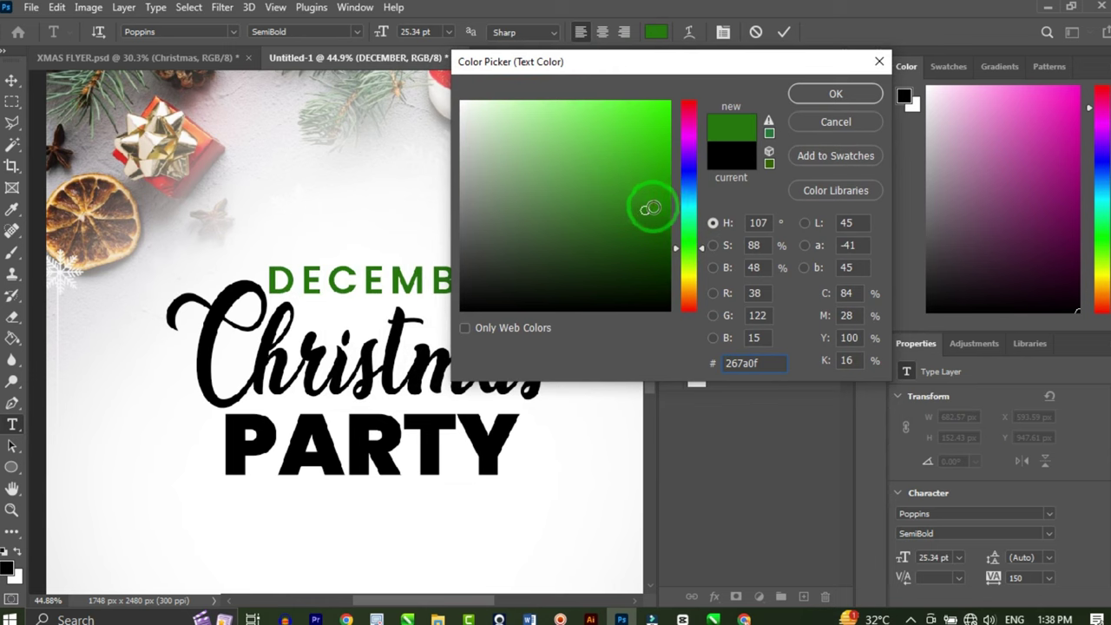
left_click(806, 104)
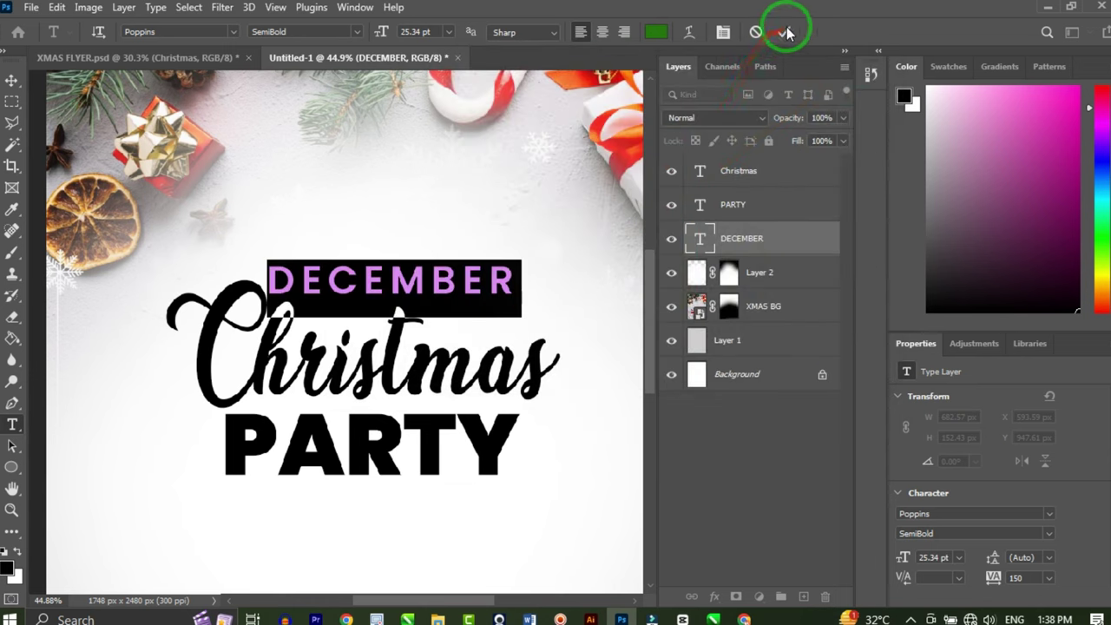
left_click(784, 31)
left_click(12, 80)
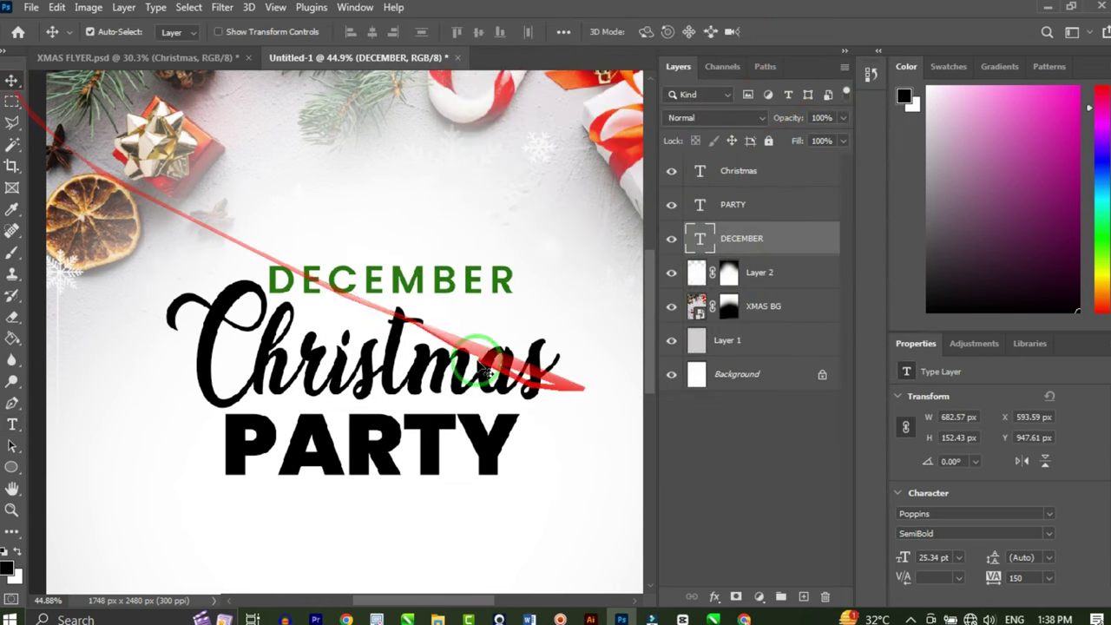
Add a gradient overlay to the Christmas text and set the gradient's starting colour stop to red
left_click(397, 339)
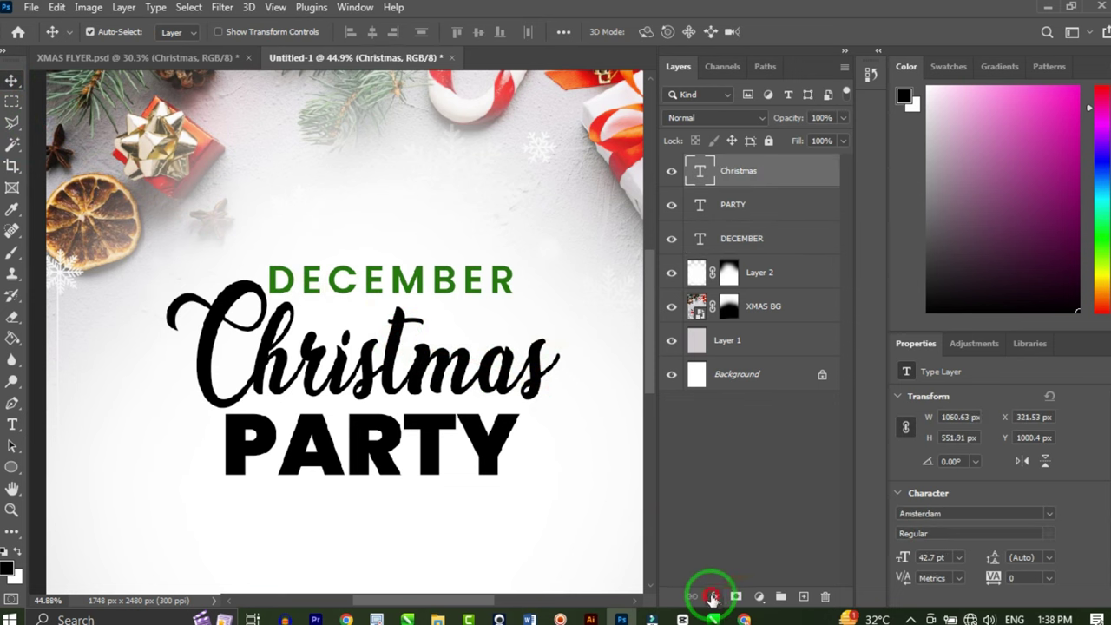
left_click(712, 597)
left_click(734, 546)
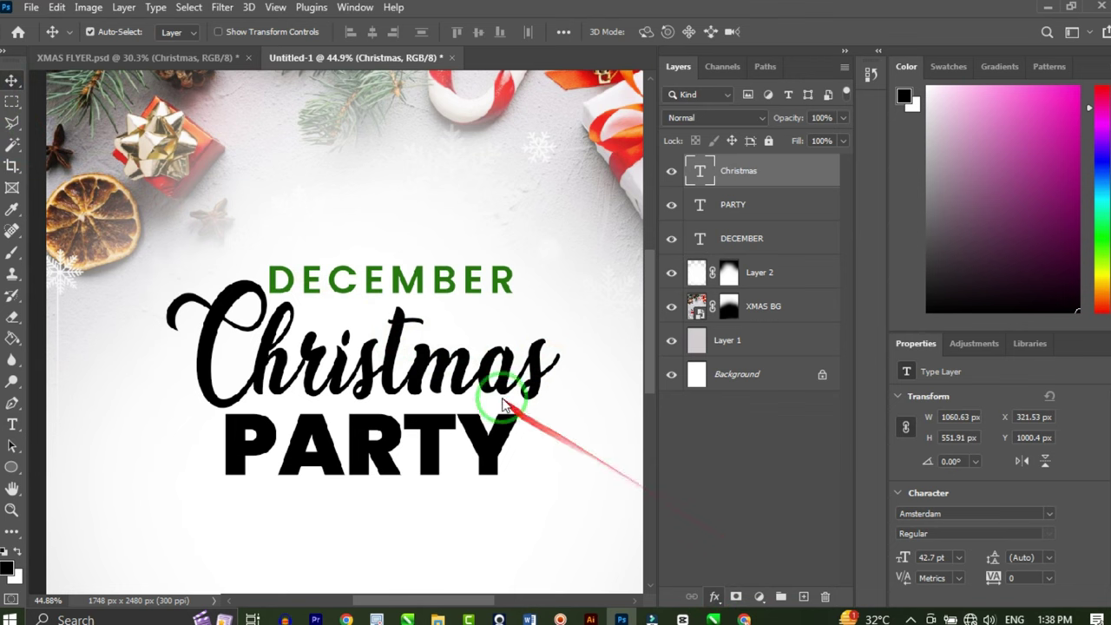
left_click(700, 139)
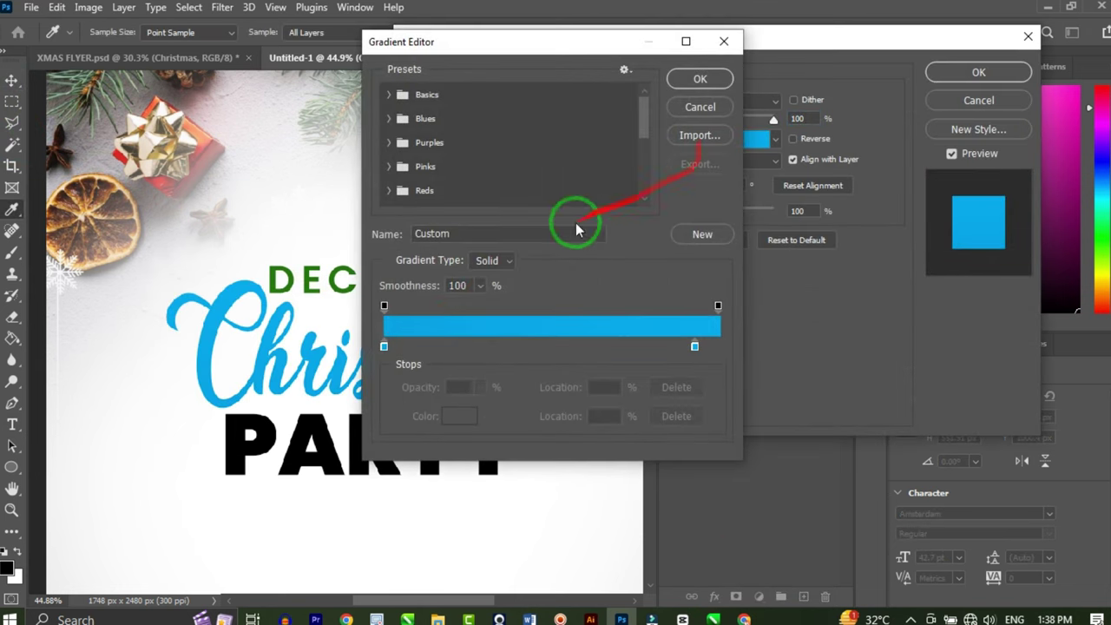
double_click(385, 347)
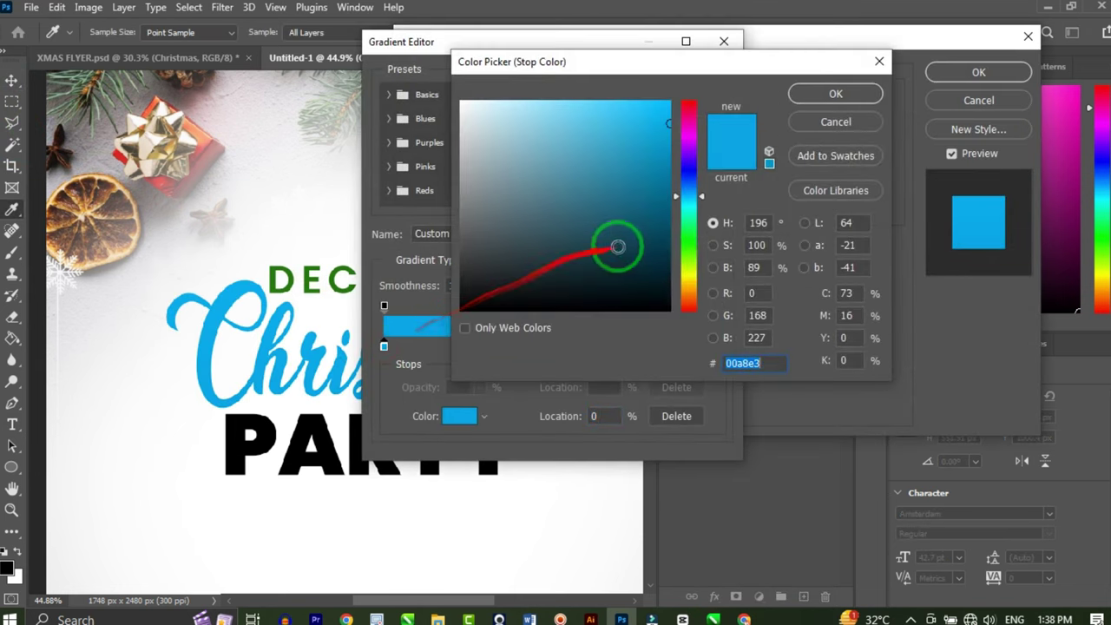
left_click_drag(681, 267, 739, 367)
left_click(815, 94)
Set the gradient's end colour stop to black and apply the overlay at a scale of 149%
double_click(695, 346)
left_click(815, 94)
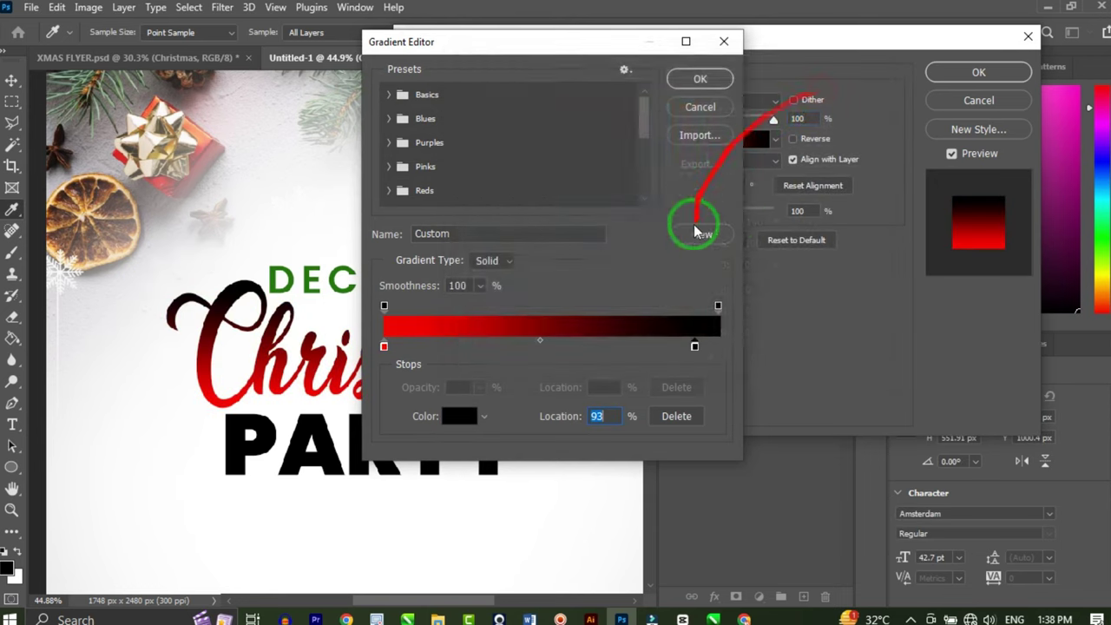
key("Return")
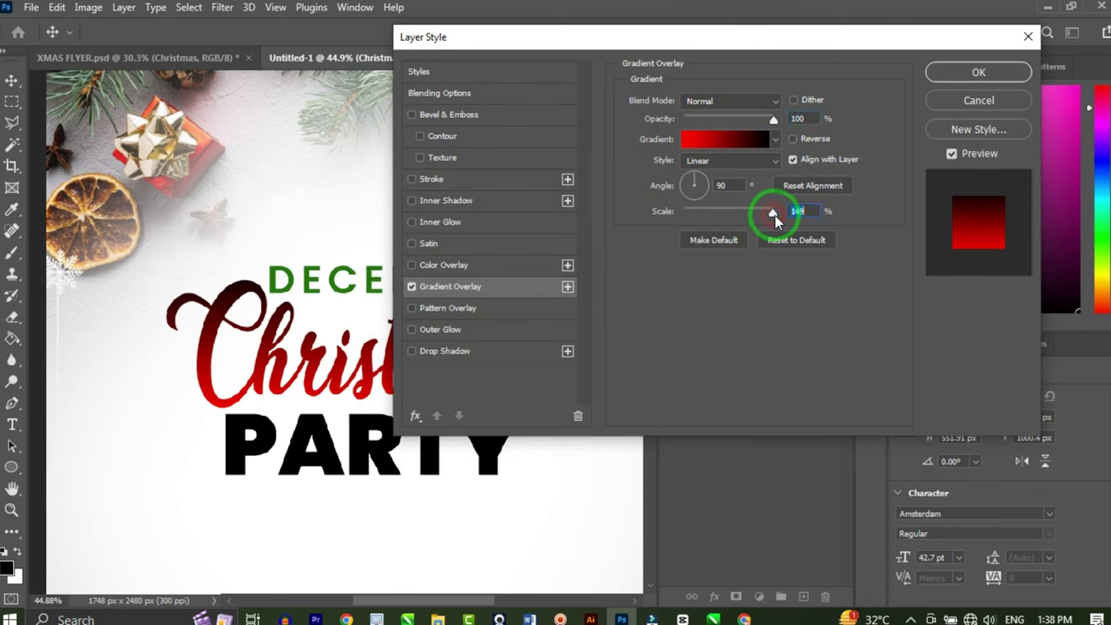
left_click(956, 81)
Reverse the Christmas text's gradient overlay and shift the gradient downward on the canvas so red dominates the lettering, then apply it
scroll(605, 276, "up", 2)
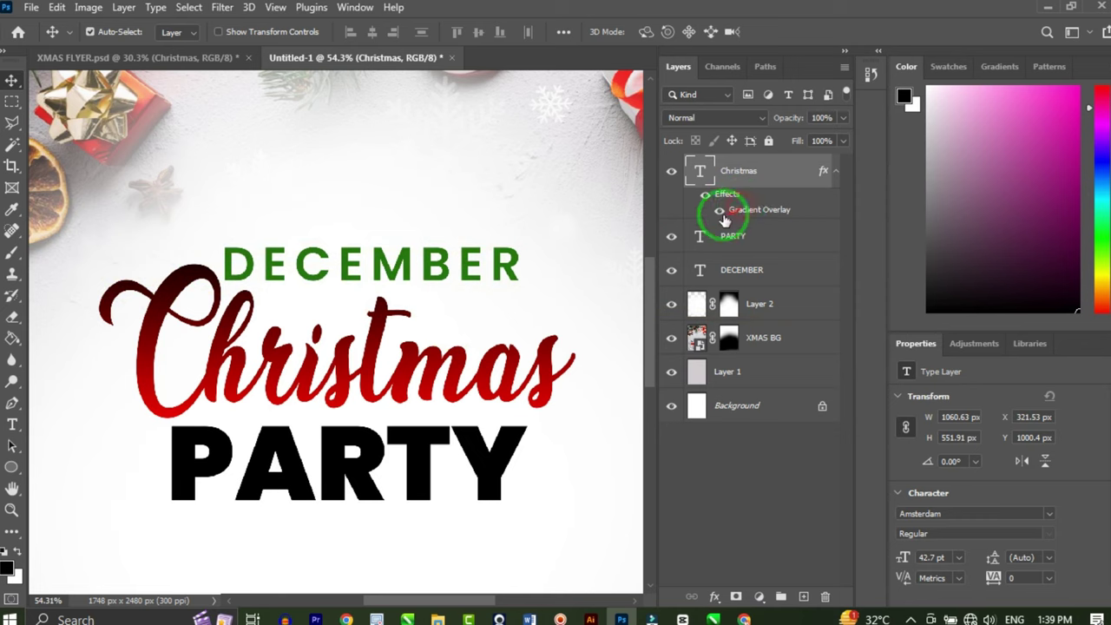
left_click_drag(509, 41, 594, 33)
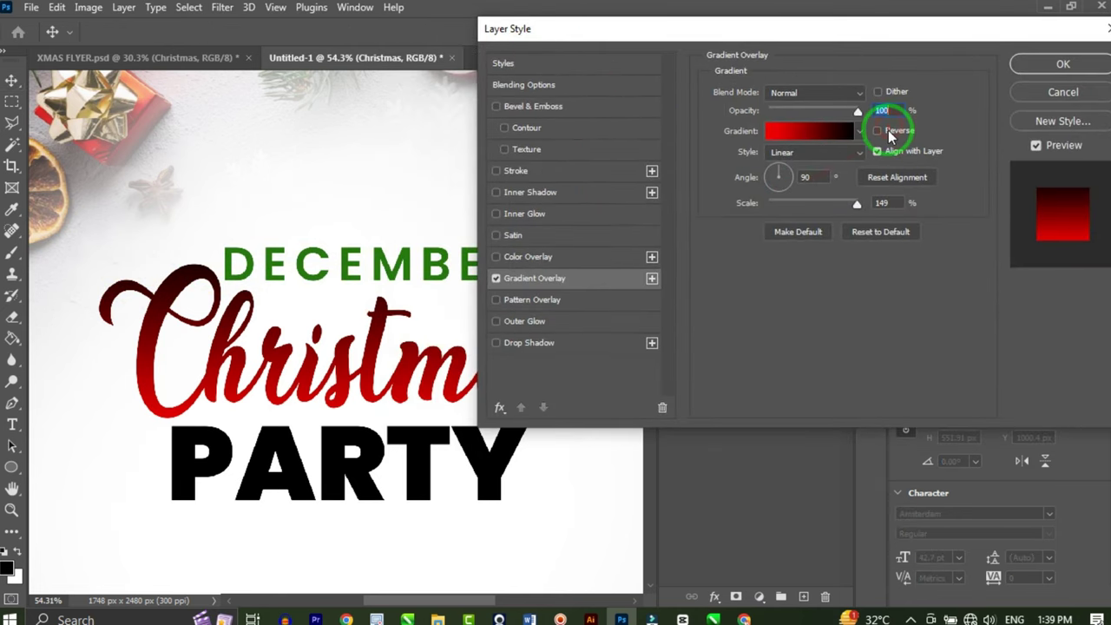
left_click(887, 133)
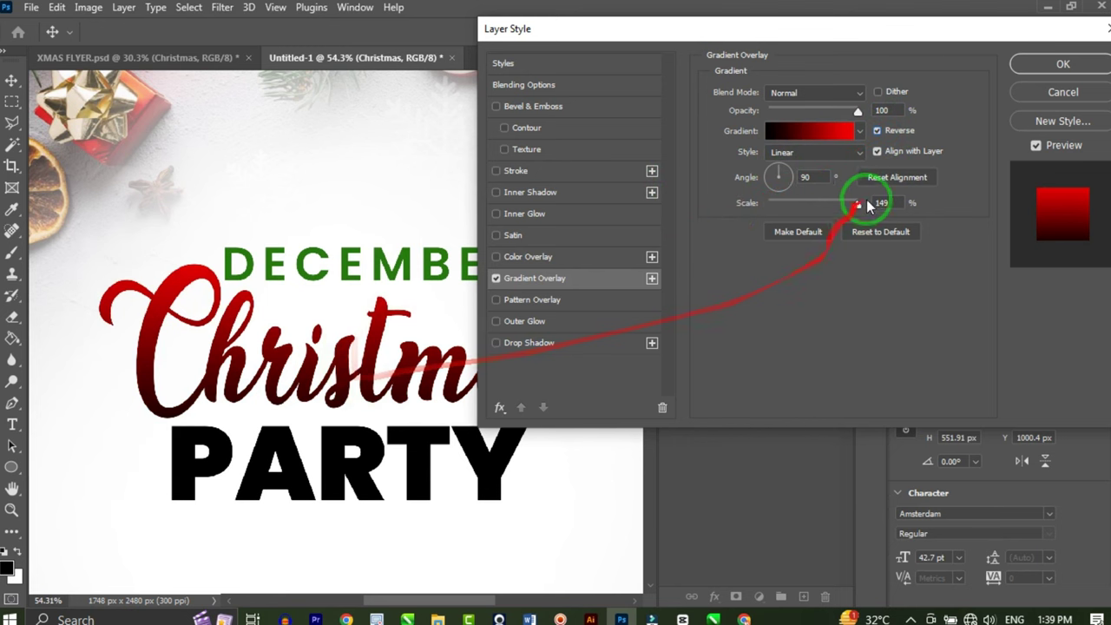
left_click_drag(365, 329, 332, 396)
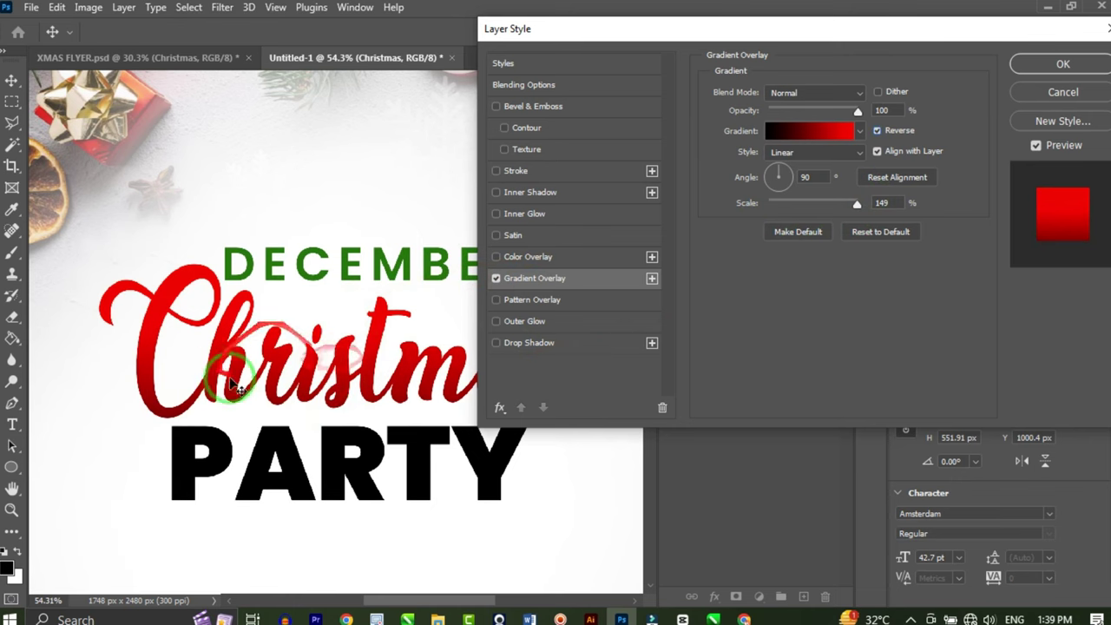
left_click(1062, 65)
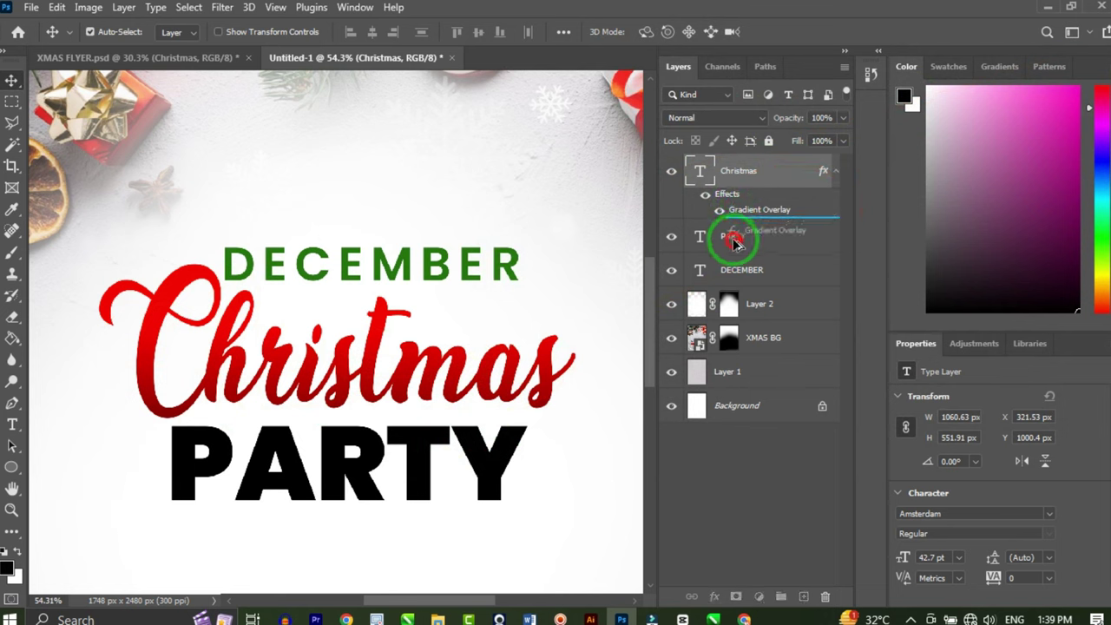
Copy the Gradient Overlay effect from the Christmas text layer to the PARTY text layer
left_click_drag(738, 262, 736, 245)
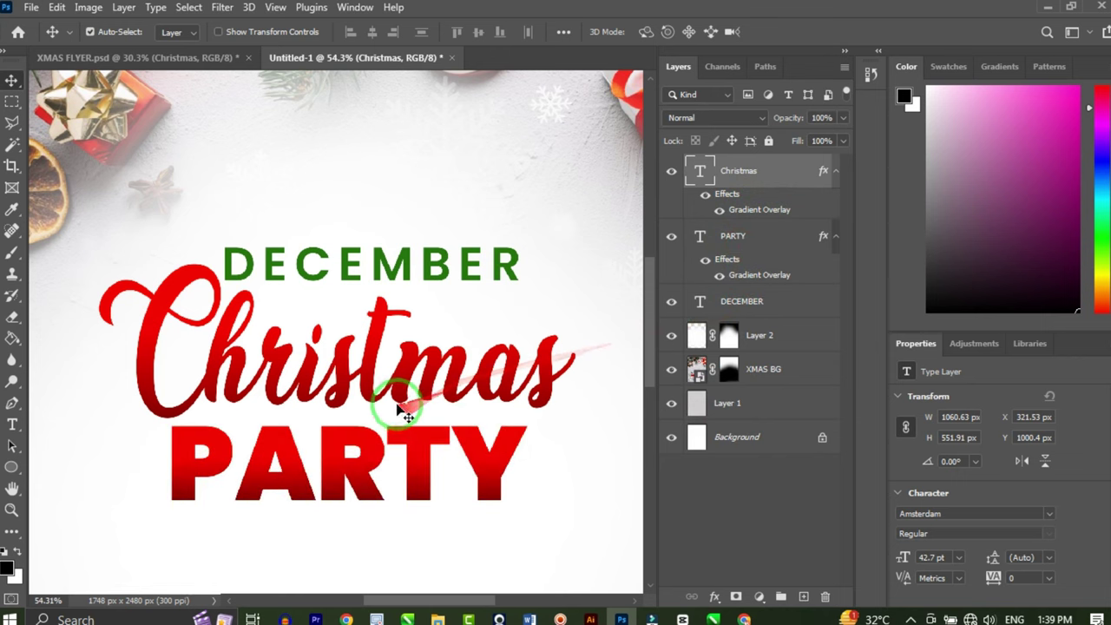
scroll(421, 395, "down", 3)
scroll(419, 418, "up", 2)
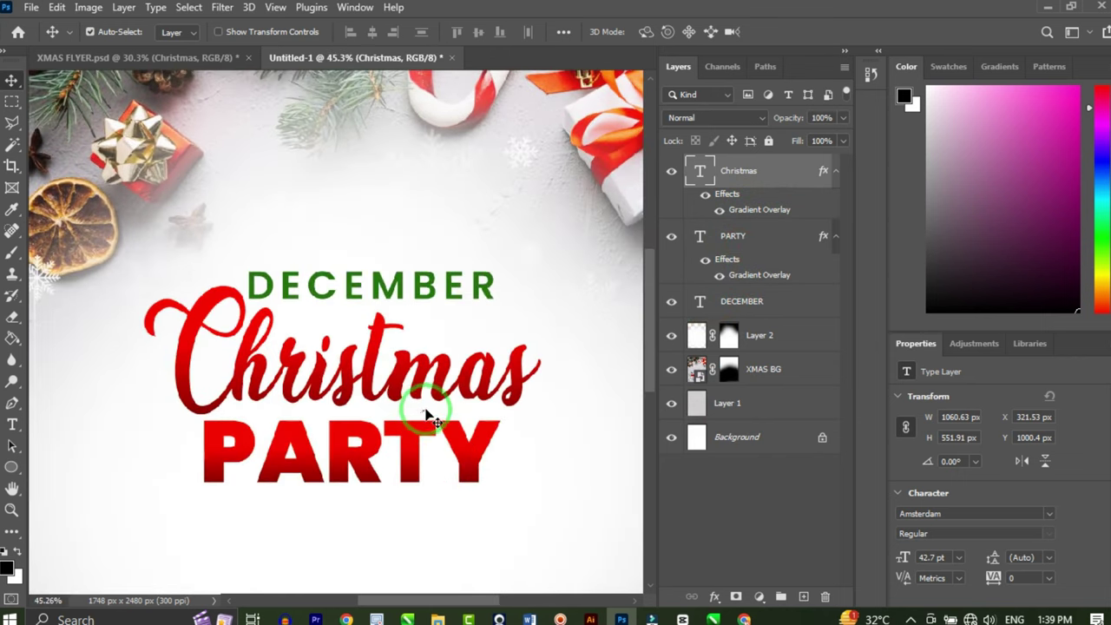
scroll(438, 412, "up", 1)
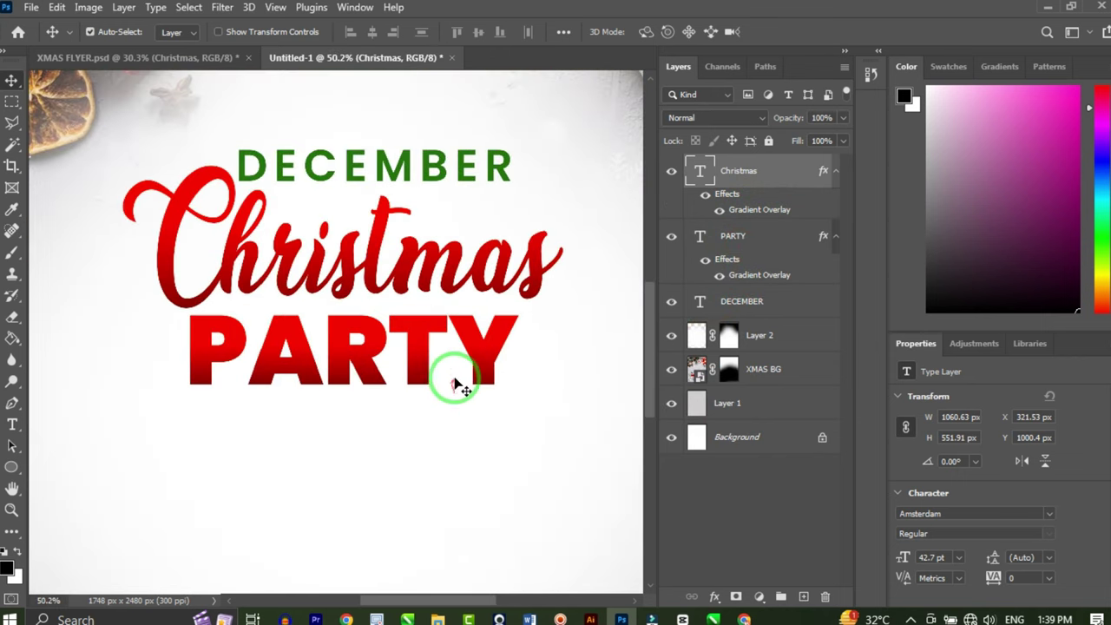
Add a new layer above the Christmas text and set up a black round brush with 100% hardness and 8 px size
left_click(13, 256)
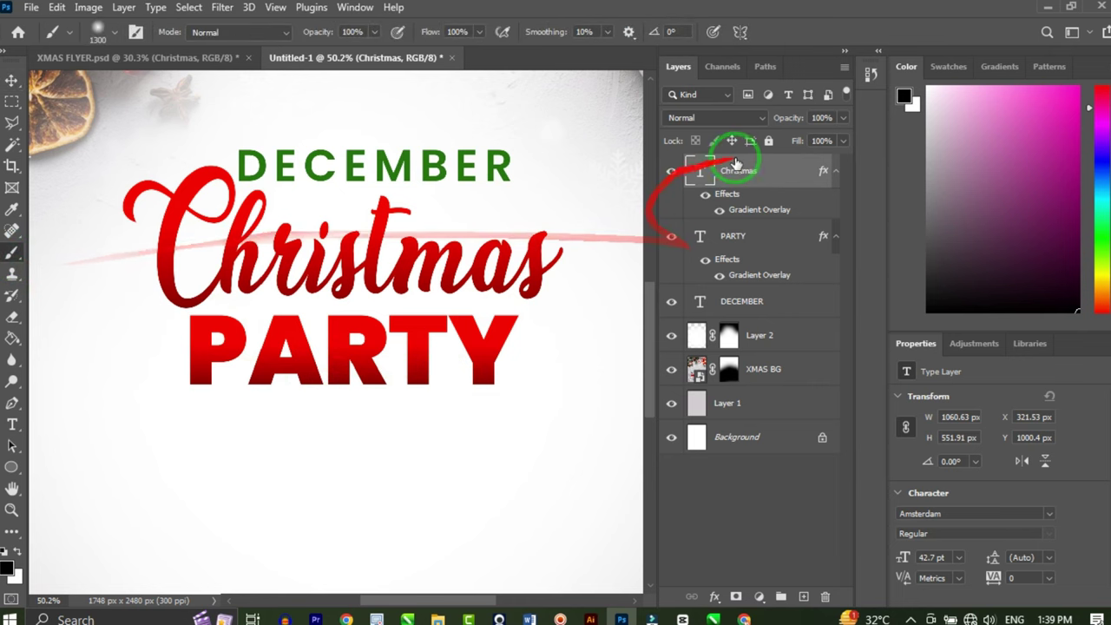
left_click(804, 597)
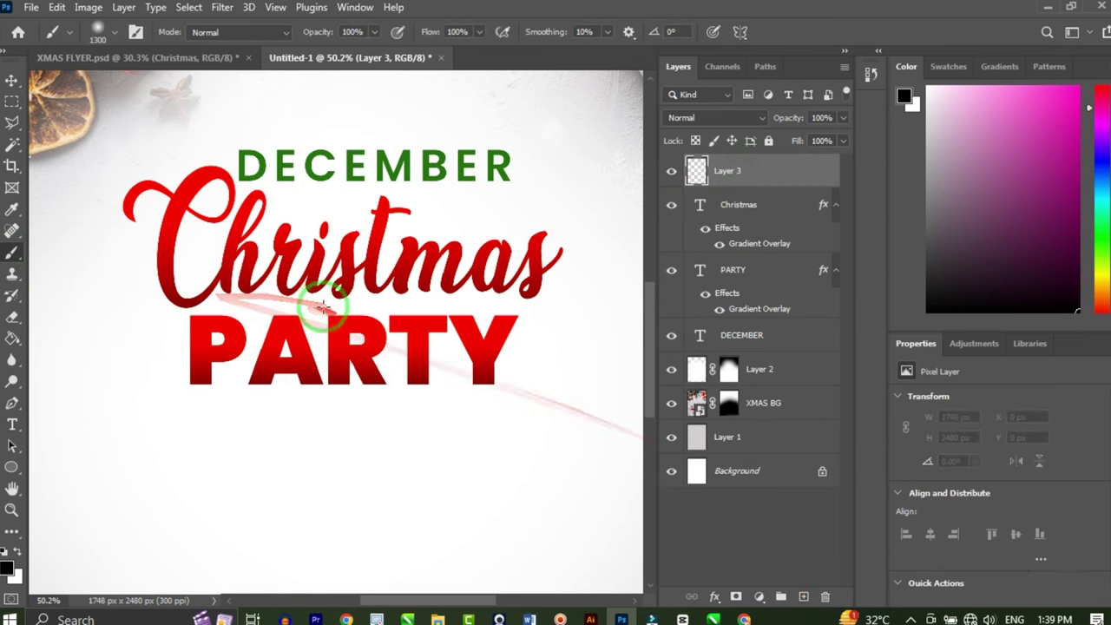
left_click(115, 36)
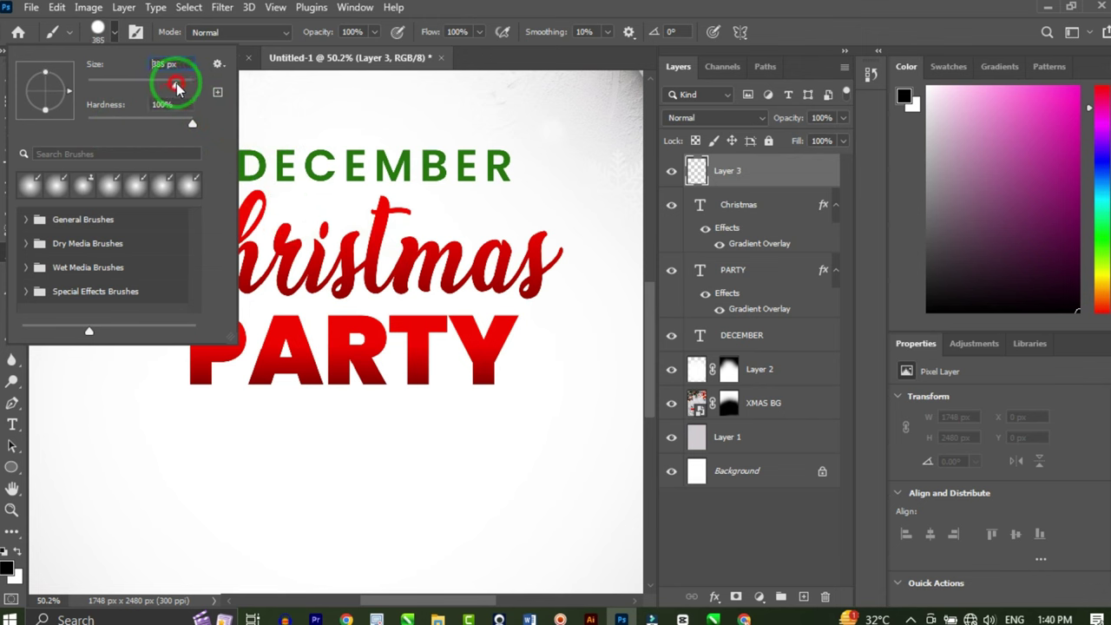
left_click(367, 506)
scroll(390, 408, "down", 2)
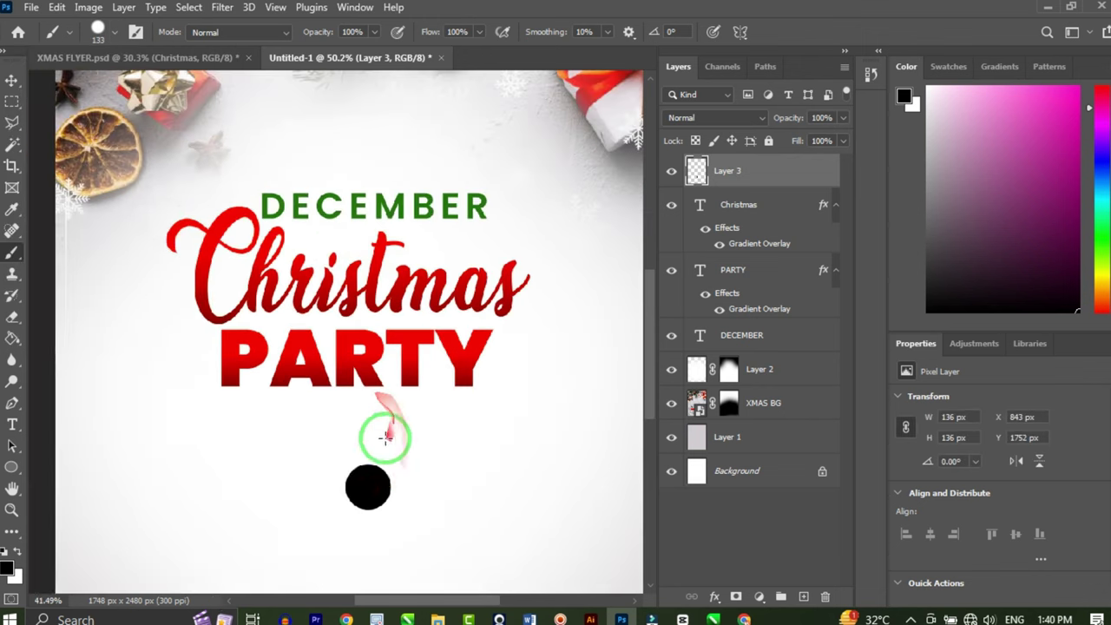
scroll(373, 530, "up", 4)
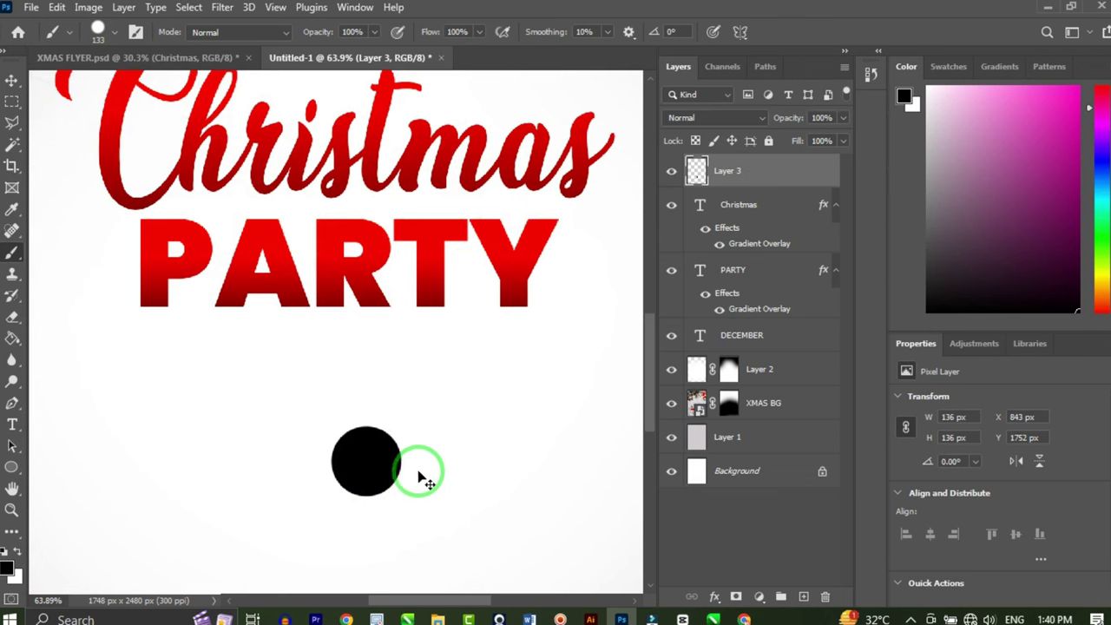
key("ctrl+z")
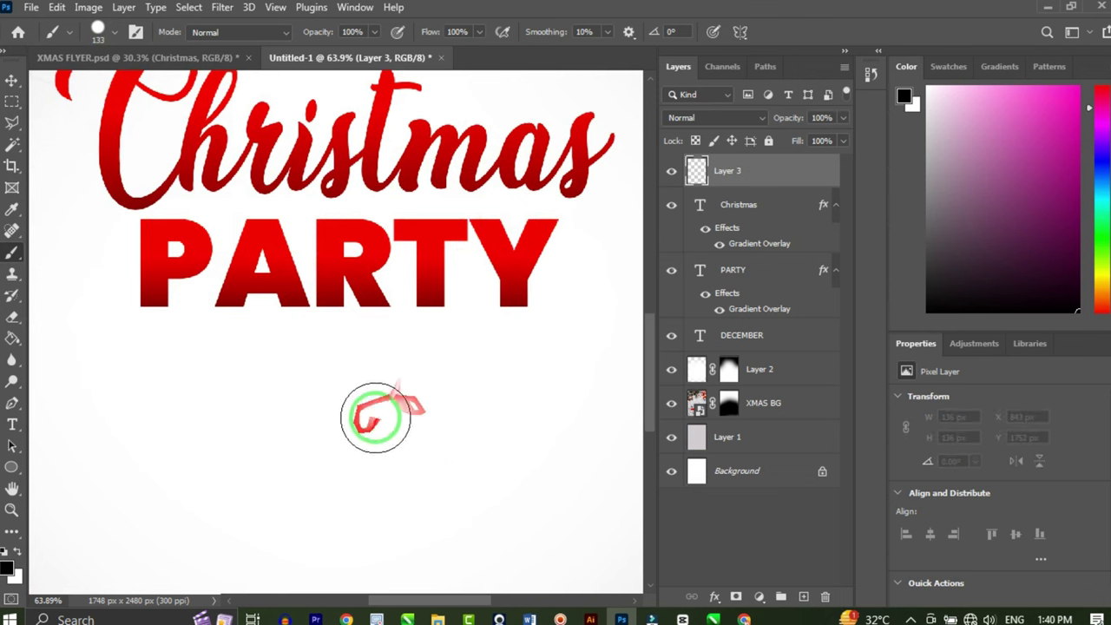
key("bracketleft")
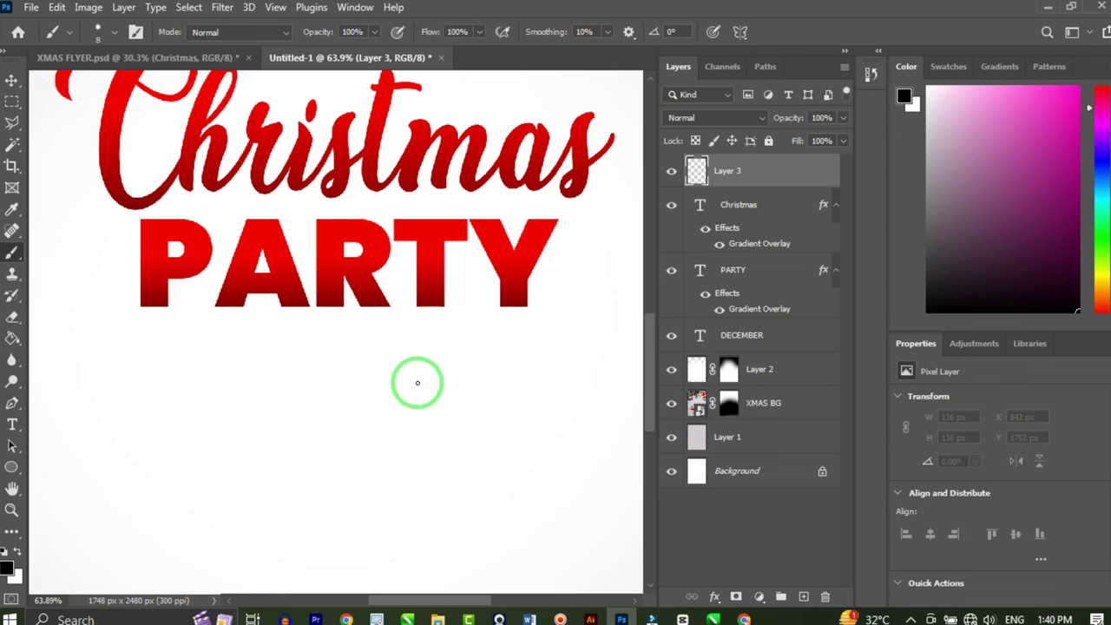
Try a flat horizontal zigzag brush scribble about 892 px wide and 231 px high beneath the PARTY text
scroll(373, 270, "down", 3)
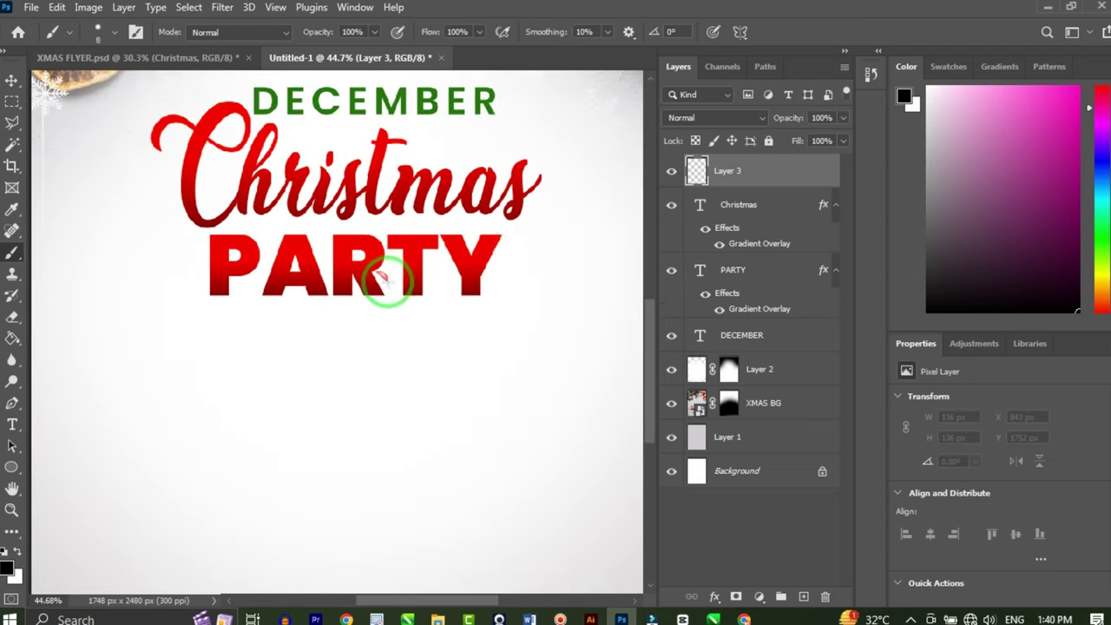
scroll(409, 286, "up", 4)
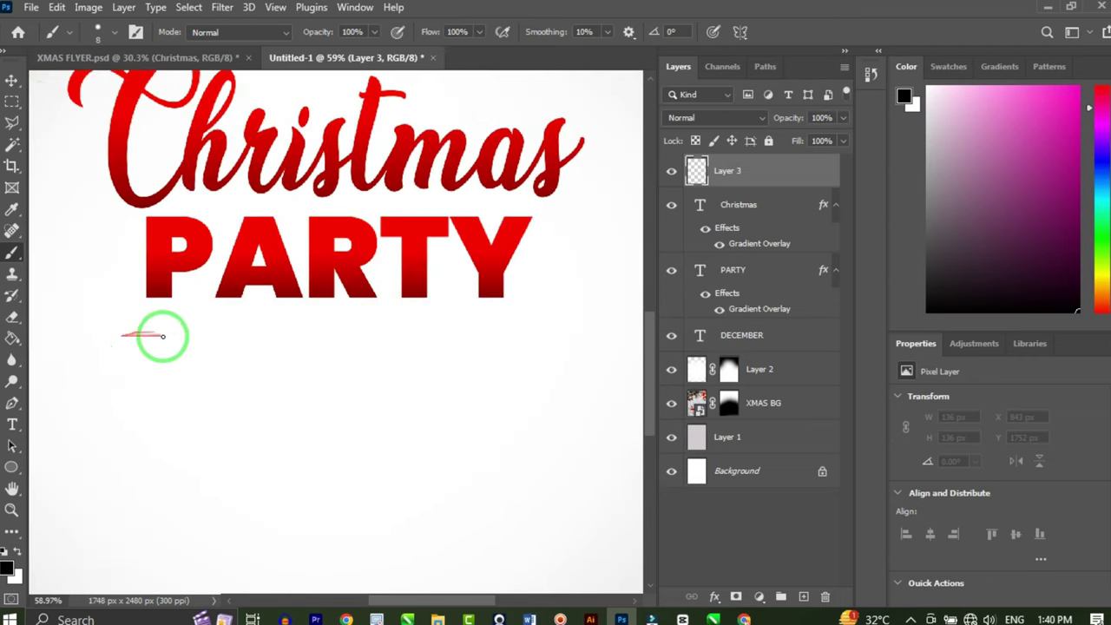
scroll(293, 322, "down", 3)
scroll(454, 371, "down", 2)
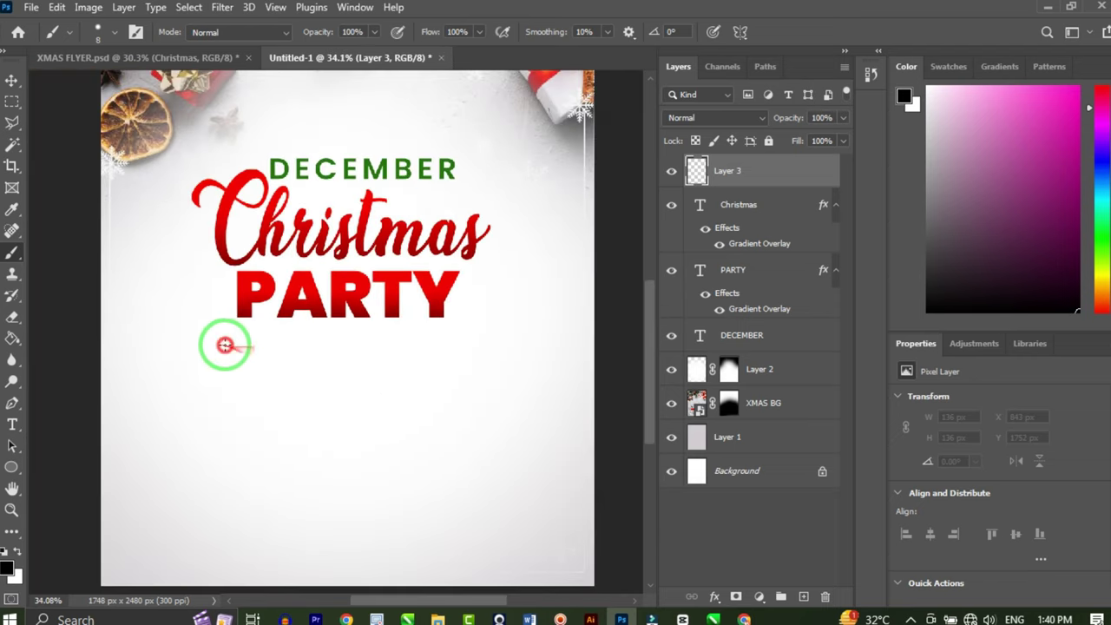
mouse_move(224, 345)
left_mouse_down()
mouse_move(397, 331)
mouse_move(480, 339)
mouse_move(226, 367)
mouse_move(486, 369)
mouse_move(287, 380)
mouse_move(347, 394)
left_mouse_up()
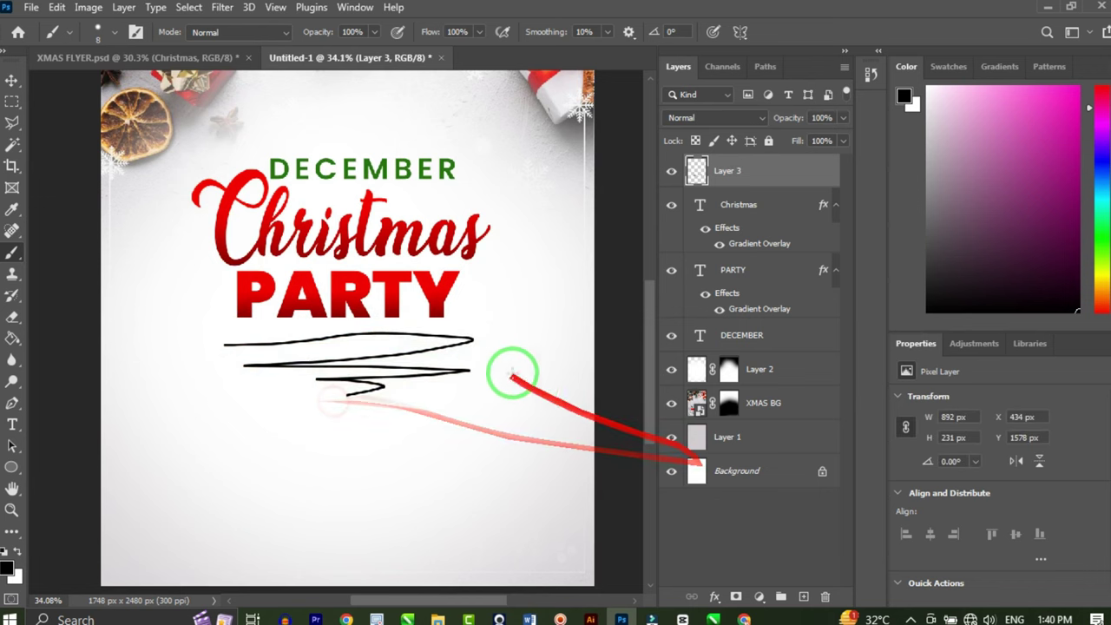
scroll(495, 367, "up", 1)
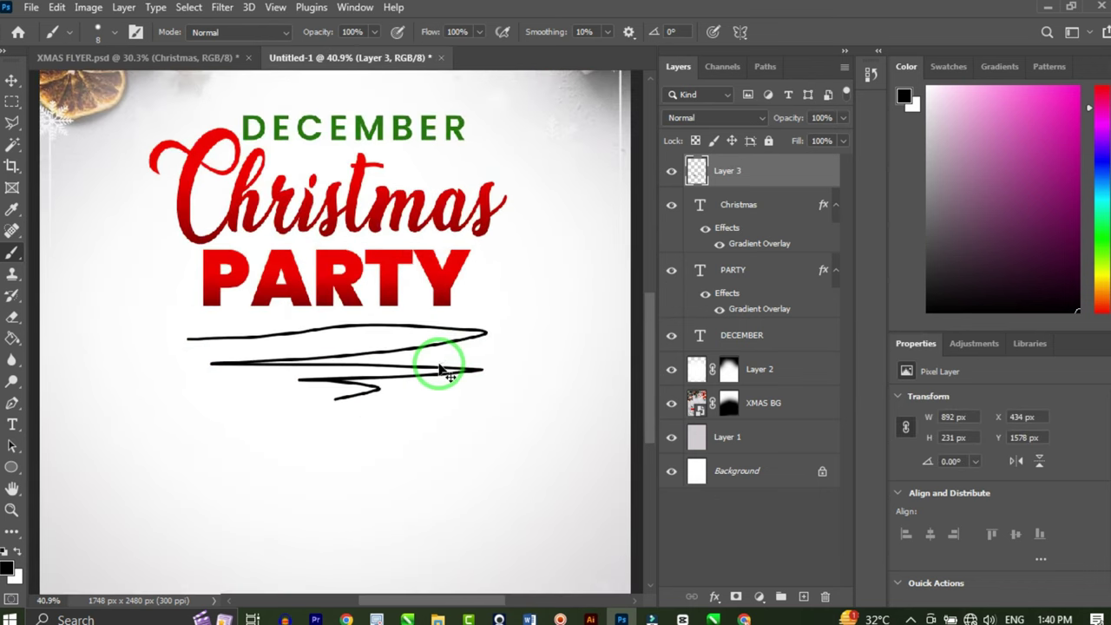
key("ctrl+z")
Try a wider horizontal zigzag scribble about 1174 px wide and 203 px high beneath the PARTY text
scroll(387, 394, "up", 1)
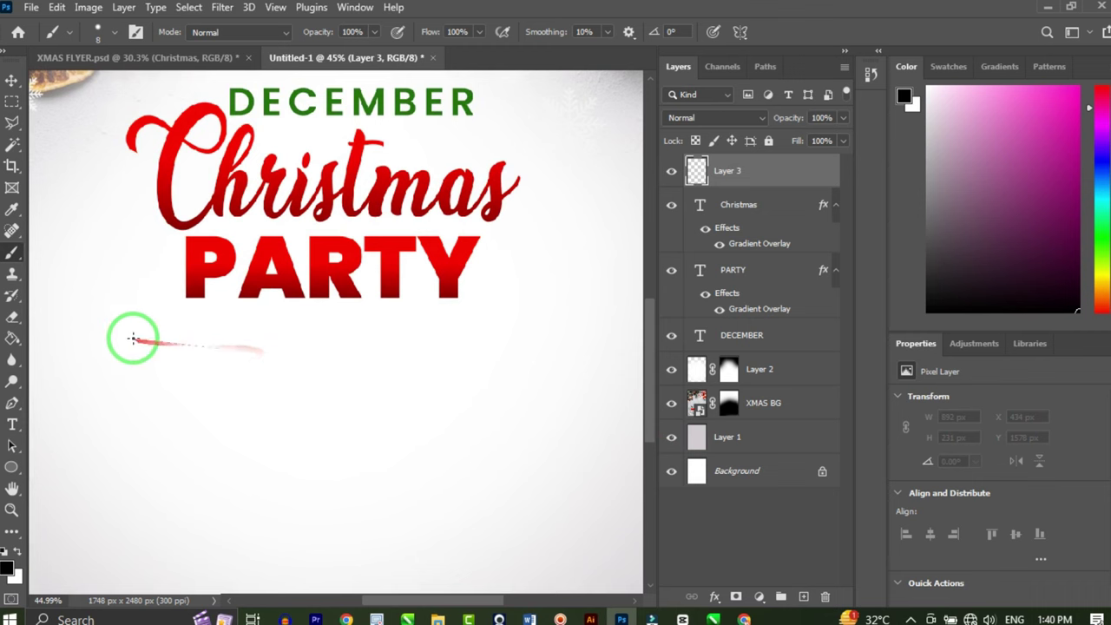
mouse_move(138, 332)
left_mouse_down()
mouse_move(374, 320)
mouse_move(252, 350)
mouse_move(550, 344)
mouse_move(321, 355)
mouse_move(448, 381)
left_mouse_up()
scroll(528, 327, "down", 5)
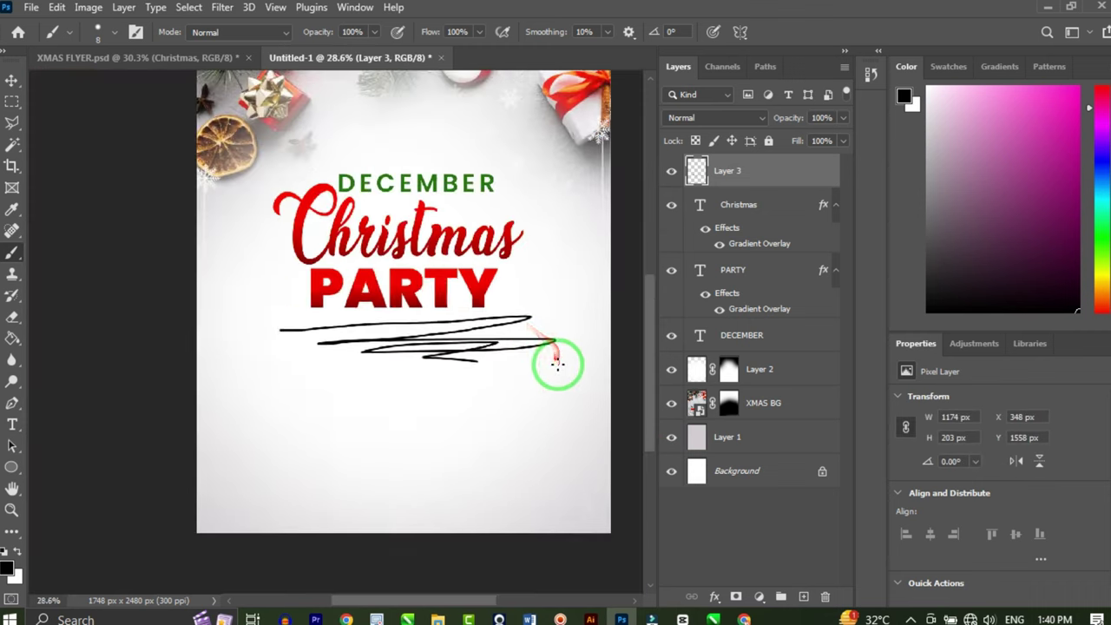
scroll(536, 346, "up", 3)
key("ctrl+z")
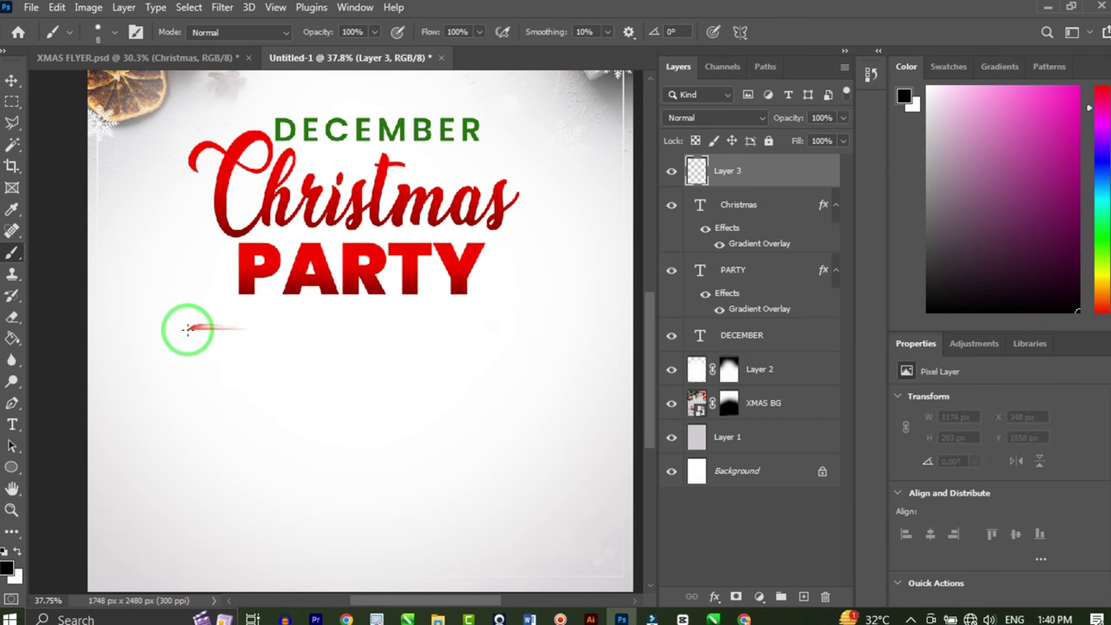
Try several rising, slanted brush strokes beneath the PARTY text, undoing each attempt
mouse_move(187, 329)
left_mouse_down()
mouse_move(535, 287)
mouse_move(273, 324)
mouse_move(529, 305)
mouse_move(537, 345)
left_mouse_up()
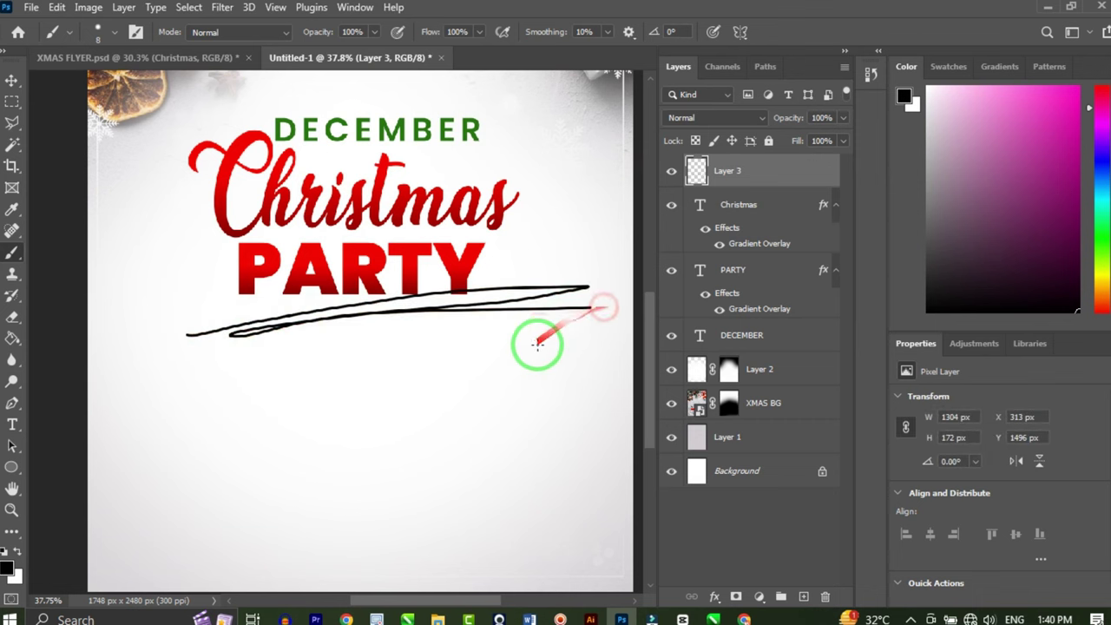
key("ctrl+z")
mouse_move(195, 419)
left_mouse_down()
mouse_move(490, 339)
mouse_move(335, 400)
mouse_move(441, 366)
mouse_move(327, 422)
mouse_move(453, 389)
left_mouse_up()
key("ctrl+z")
mouse_move(182, 428)
left_mouse_down()
mouse_move(203, 411)
mouse_move(508, 318)
mouse_move(235, 434)
mouse_move(328, 418)
left_mouse_up()
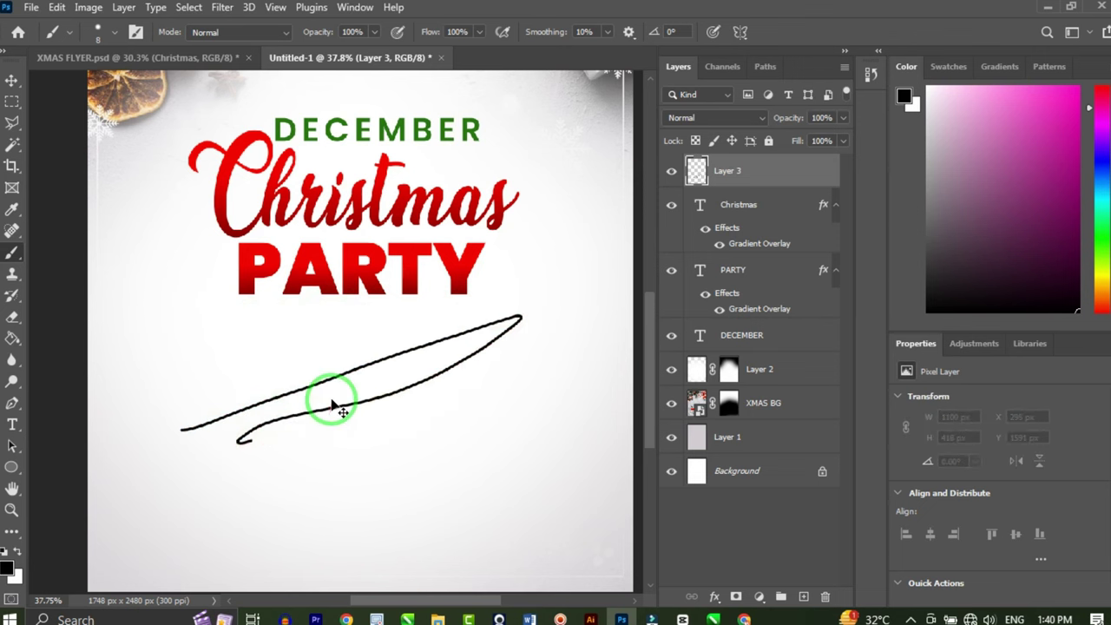
key("ctrl+z")
Try a large slanted zigzag scribble about 1145 by 576 px beneath PARTY, and replace its layer with a new empty one
mouse_move(231, 427)
left_mouse_down()
mouse_move(528, 327)
mouse_move(329, 437)
mouse_move(485, 431)
mouse_move(506, 478)
mouse_move(570, 466)
mouse_move(590, 399)
left_mouse_up()
scroll(538, 390, "down", 1)
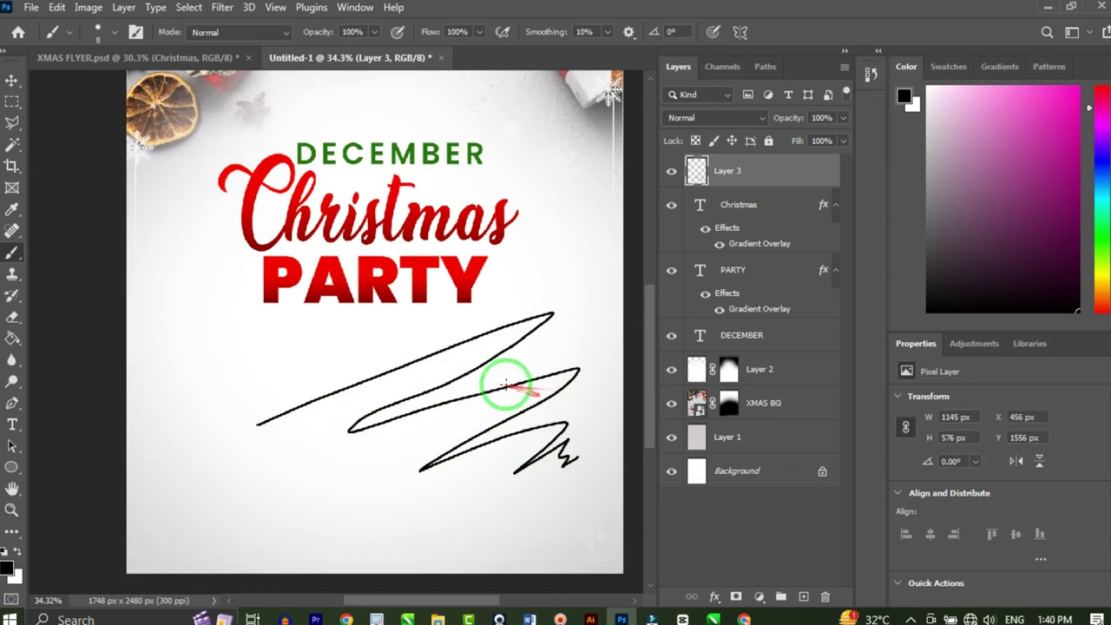
left_click(12, 79)
key("ctrl+t")
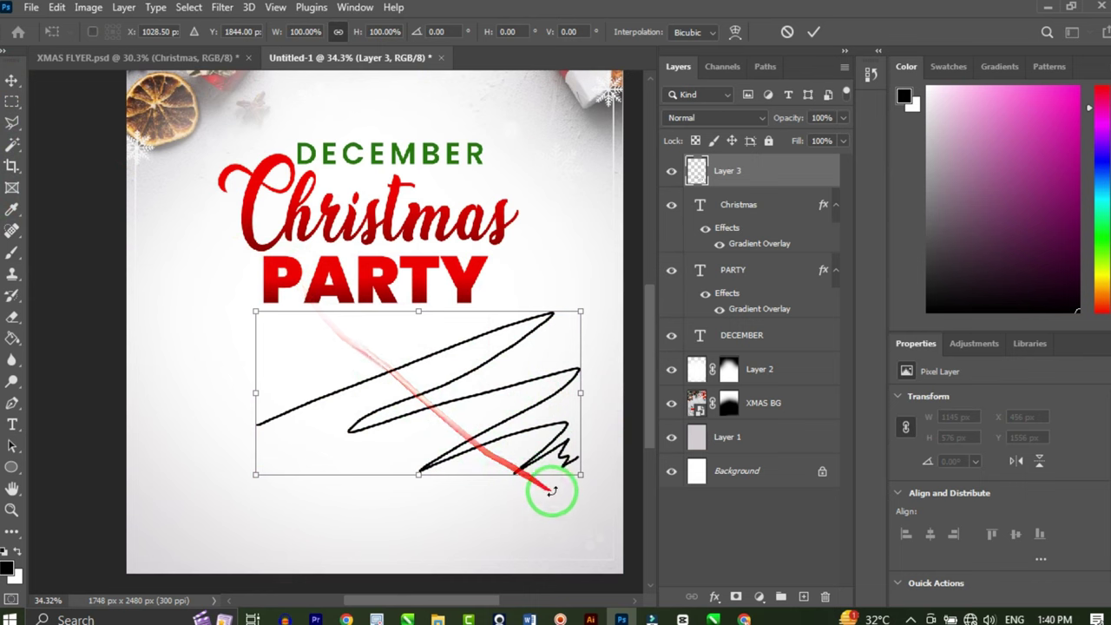
left_click(813, 32)
key("Delete")
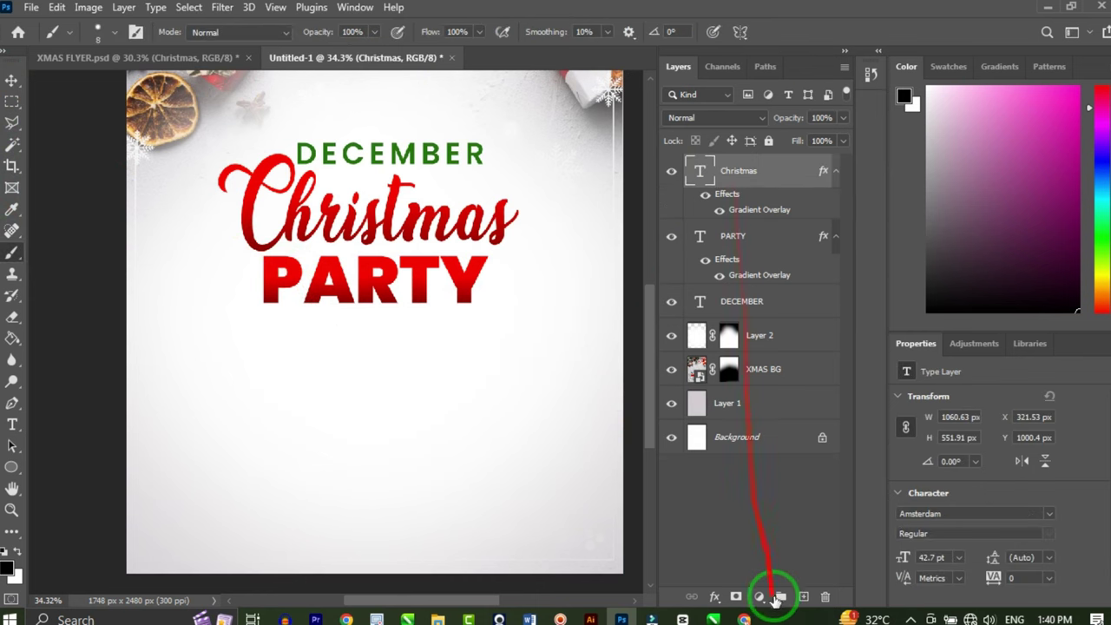
left_click(804, 596)
Try a compact slanted zigzag scribble about 1103 by 313 px beneath the PARTY text on the new layer
scroll(381, 400, "up", 3)
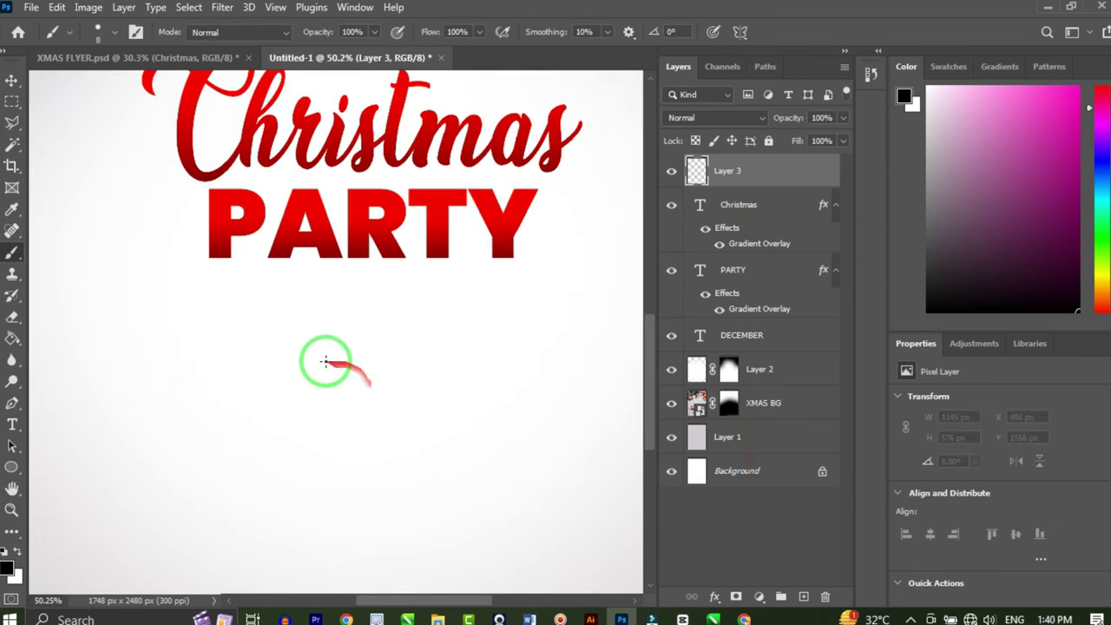
scroll(325, 362, "down", 3)
mouse_move(226, 385)
left_mouse_down()
mouse_move(443, 324)
mouse_move(263, 376)
mouse_move(426, 350)
mouse_move(315, 388)
mouse_move(411, 372)
mouse_move(382, 383)
left_mouse_up()
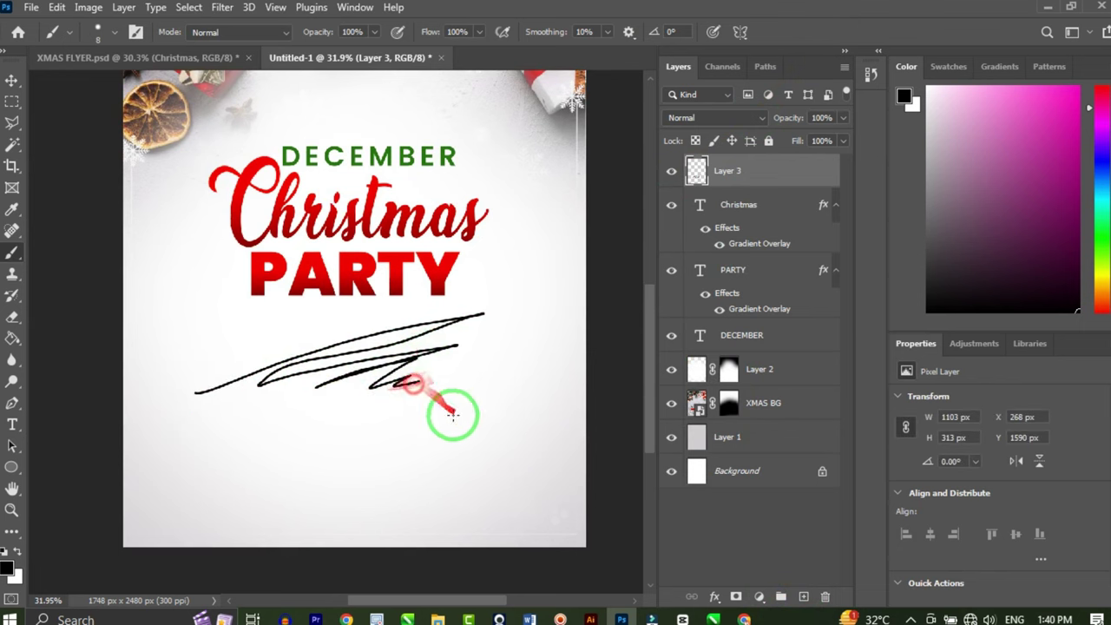
scroll(453, 367, "down", 2)
scroll(431, 359, "up", 1)
key("ctrl+z")
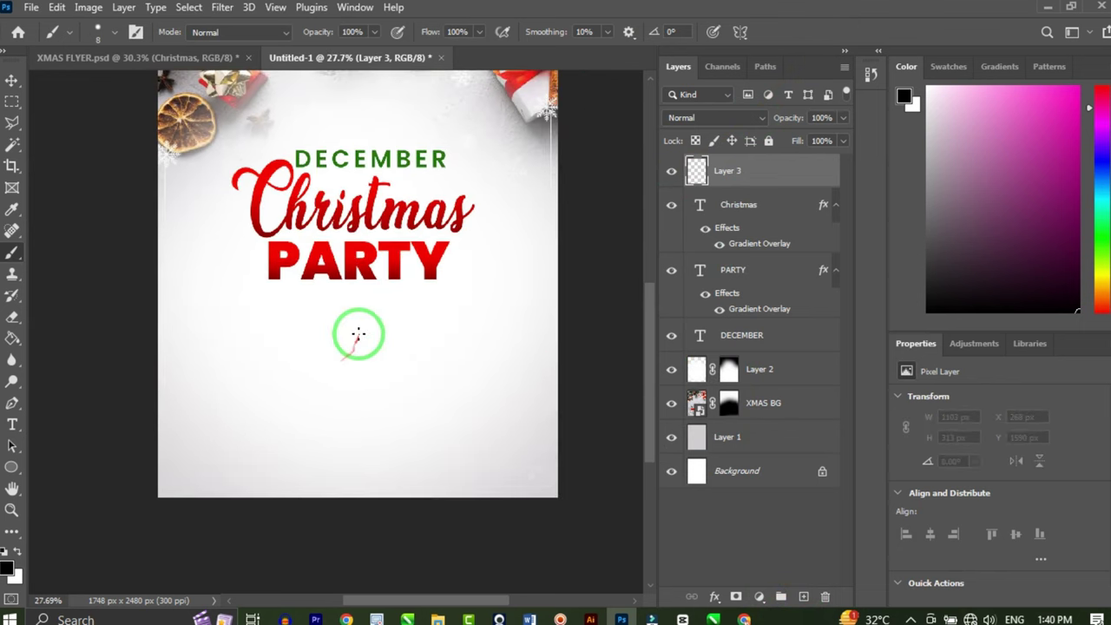
Try tall vertical zigzag strokes beneath and across the title text, undoing each attempt
mouse_move(345, 296)
left_mouse_down()
mouse_move(354, 459)
mouse_move(377, 354)
mouse_move(381, 405)
left_mouse_up()
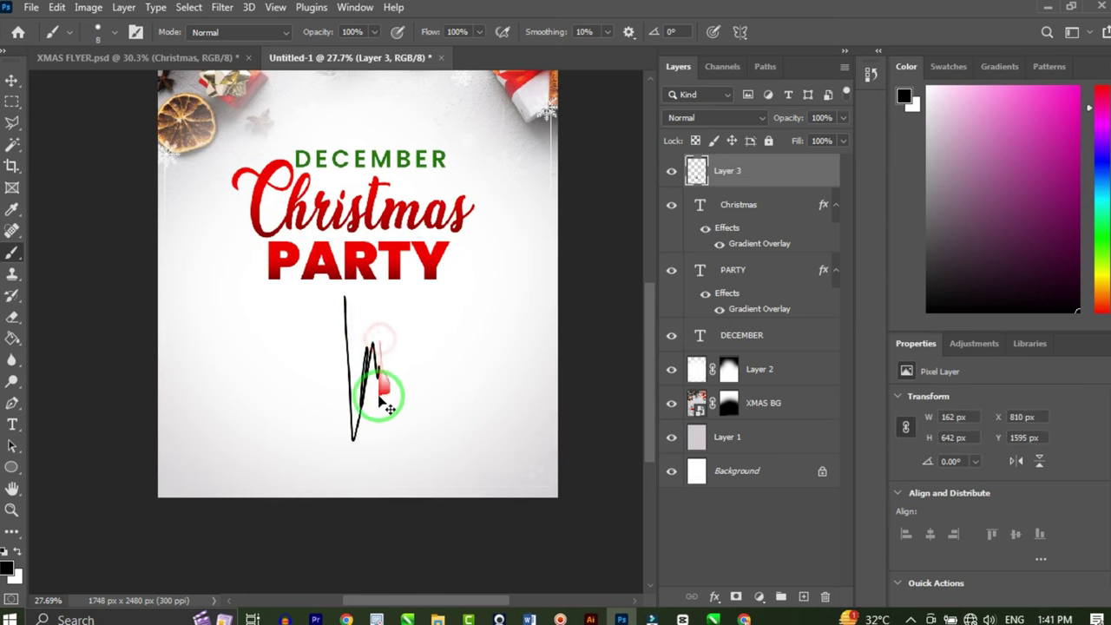
key("ctrl+z")
mouse_move(315, 319)
left_mouse_down()
mouse_move(305, 195)
mouse_move(298, 518)
mouse_move(320, 222)
left_mouse_up()
key("ctrl+z")
mouse_move(317, 153)
left_mouse_down()
mouse_move(323, 395)
mouse_move(339, 278)
mouse_move(340, 206)
mouse_move(300, 445)
mouse_move(330, 200)
left_mouse_up()
key("ctrl+z")
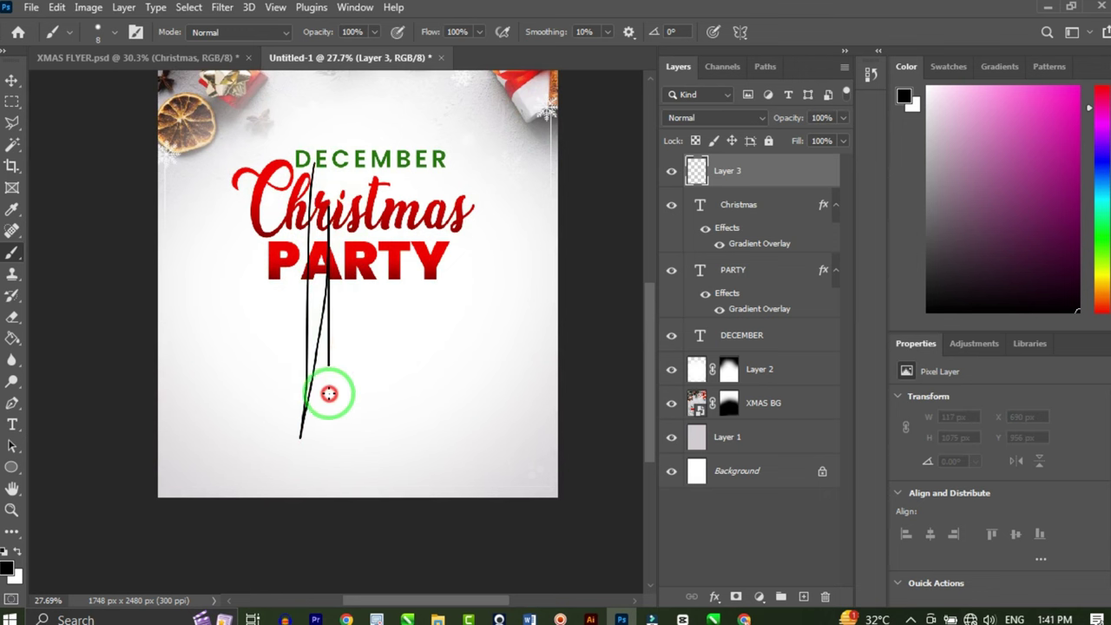
Finish the tapering vertical zigzag scribble about 376 by 1211 px, and rotate it 90° into place beneath the PARTY text
mouse_move(329, 393)
left_mouse_down()
mouse_move(351, 227)
mouse_move(351, 358)
mouse_move(370, 317)
left_mouse_up()
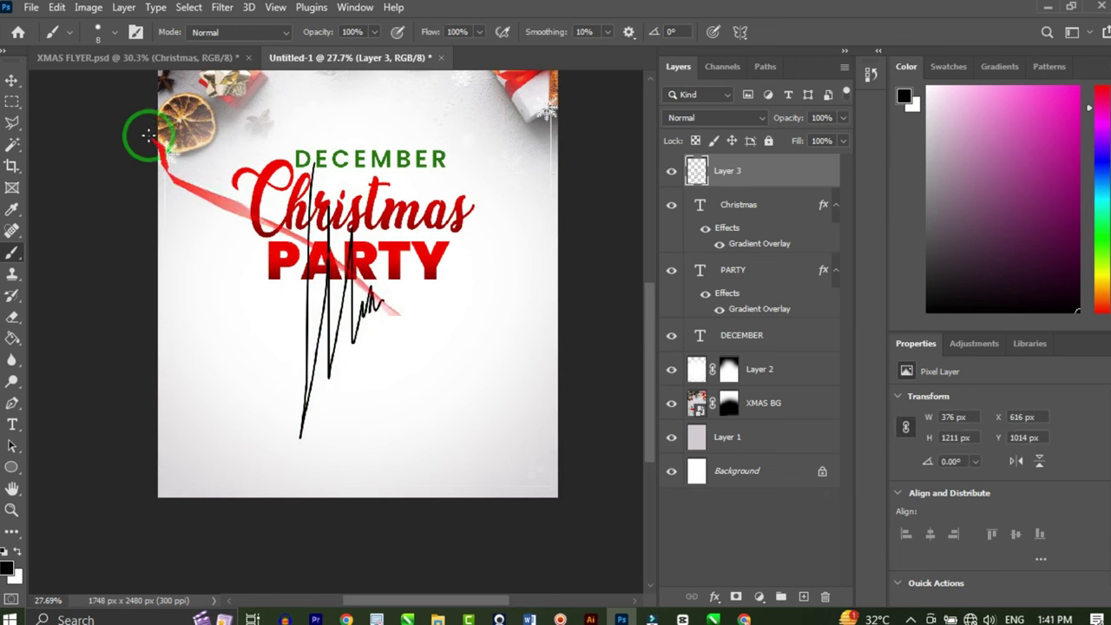
left_click(12, 80)
key("ctrl+t")
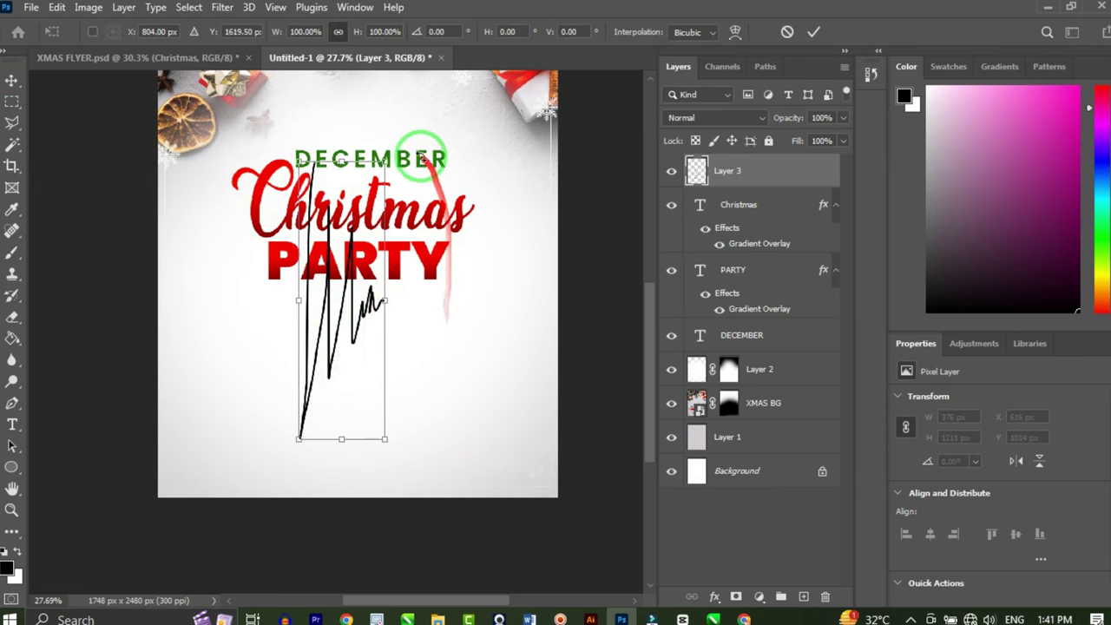
left_click_drag(422, 158, 472, 362)
left_click_drag(399, 306, 392, 345)
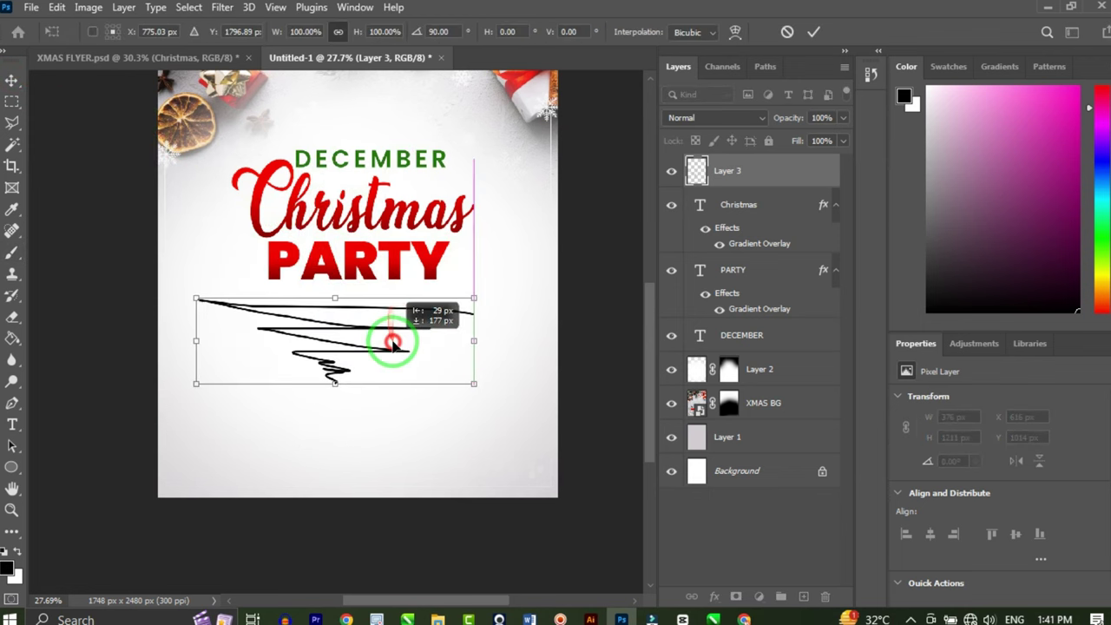
Resize the rotated scribble to about 959 by 185 px and center it just beneath the PARTY text
mouse_move(334, 386)
left_mouse_down()
mouse_move(349, 343)
mouse_move(366, 344)
left_mouse_up()
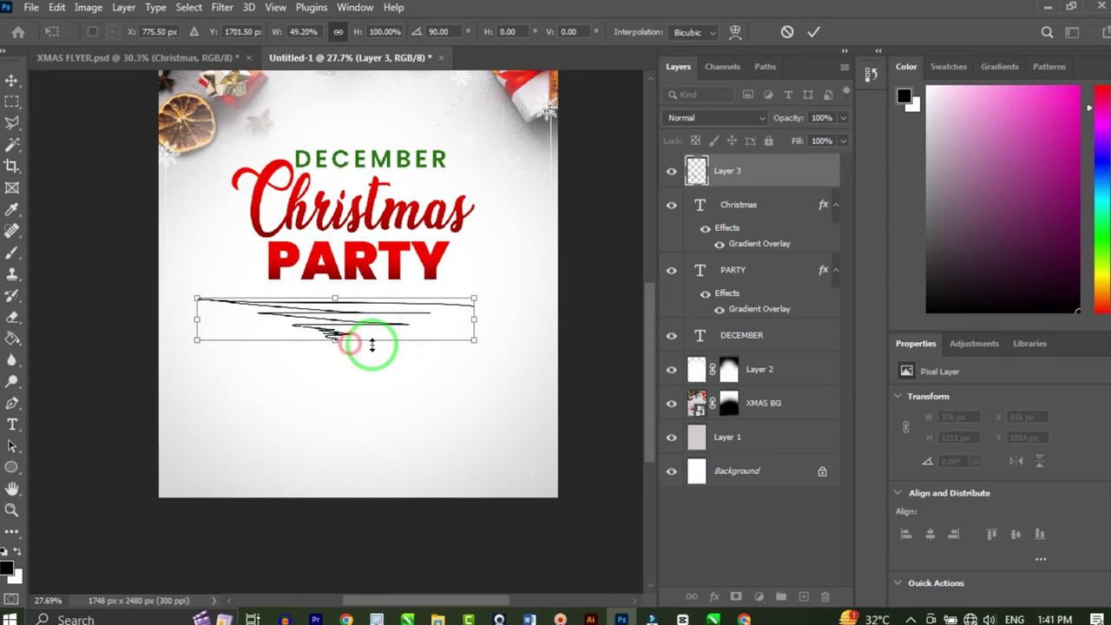
left_click(813, 31)
scroll(365, 334, "up", 1)
scroll(355, 330, "up", 3)
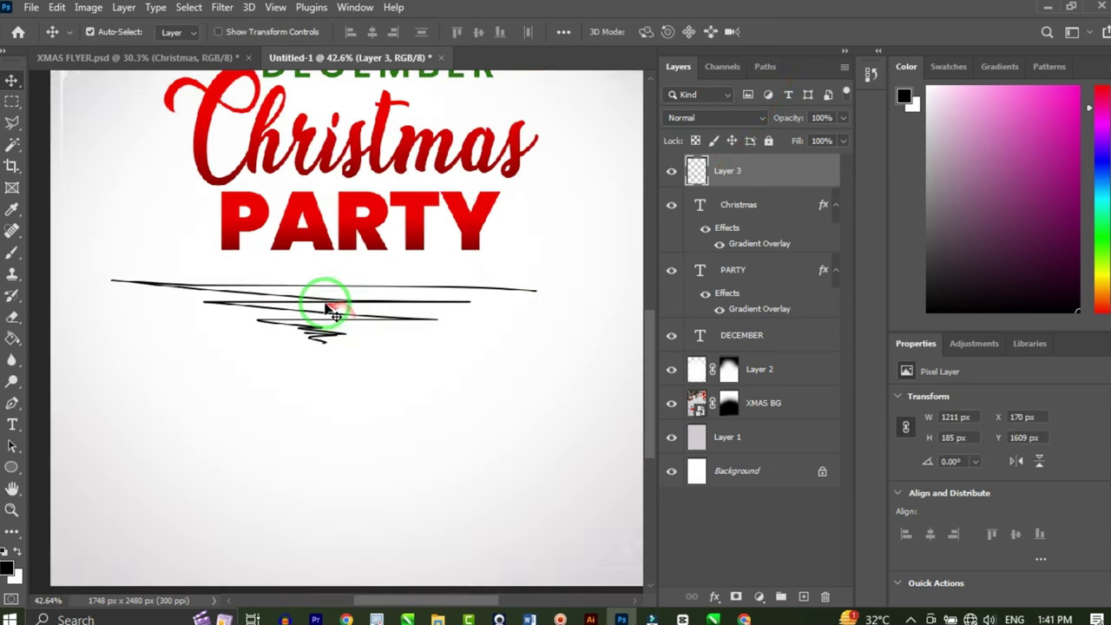
mouse_move(324, 307)
left_mouse_down()
mouse_move(379, 298)
mouse_move(354, 303)
mouse_move(392, 309)
left_mouse_up()
key("ctrl+z")
key("ctrl+t")
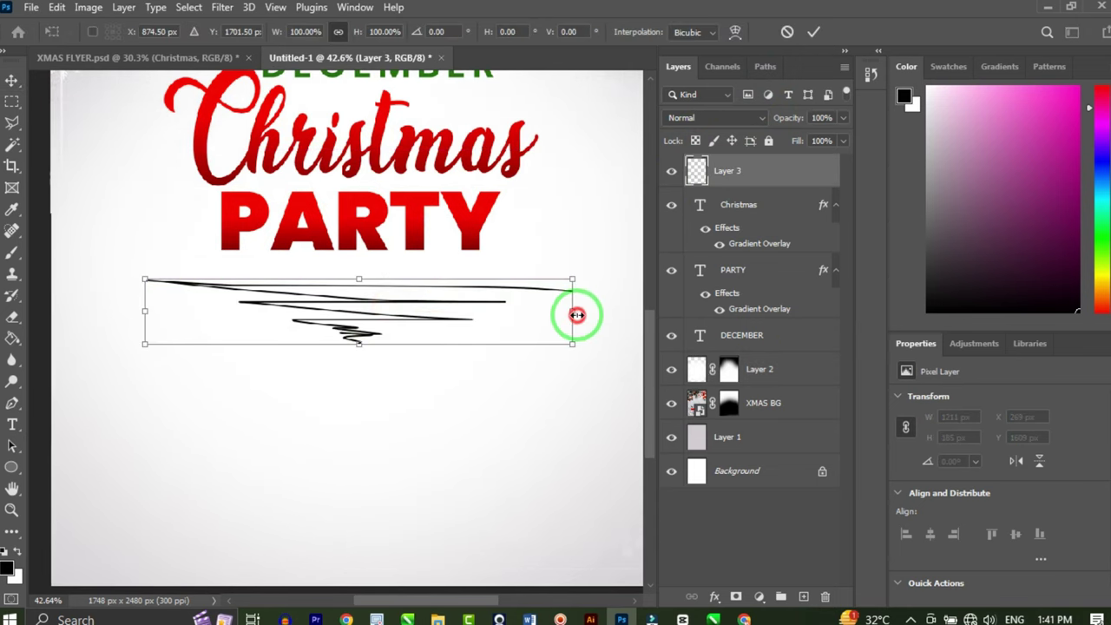
mouse_move(577, 314)
left_mouse_down()
mouse_move(446, 323)
mouse_move(489, 325)
mouse_move(484, 312)
left_mouse_up()
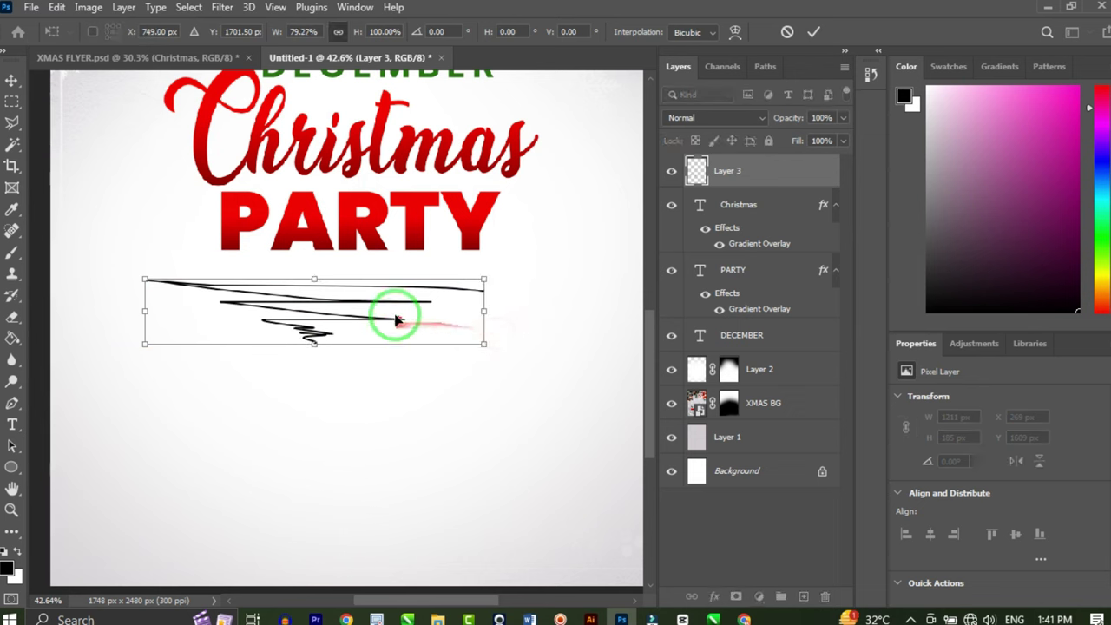
left_click_drag(395, 319, 440, 308)
left_click(813, 31)
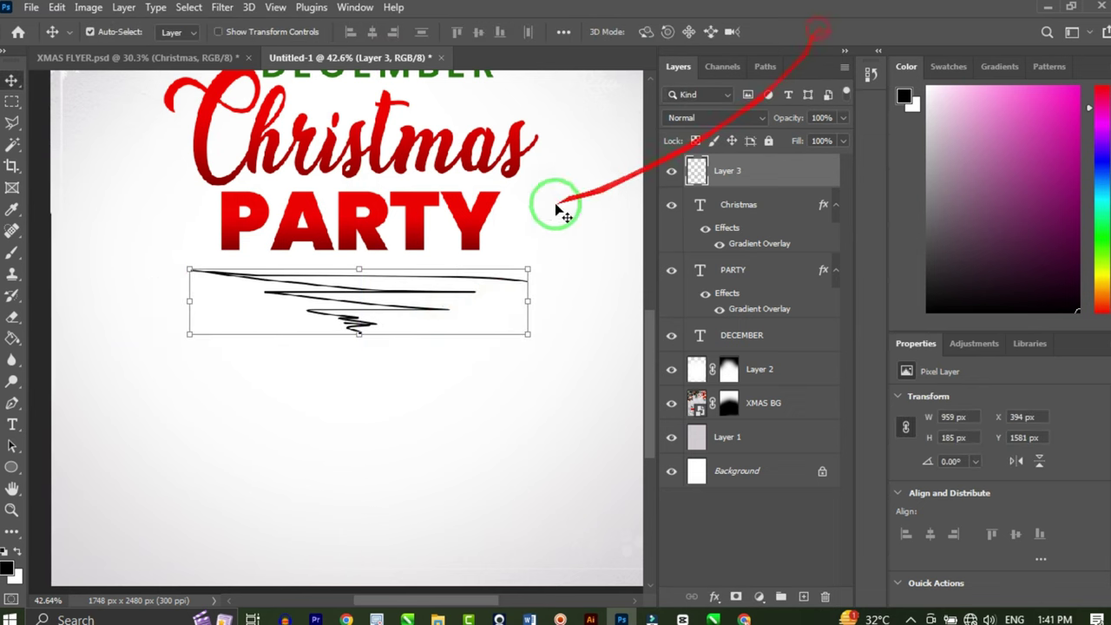
Copy the Gradient Overlay effect from the Christmas text layer onto the scribble layer
scroll(520, 286, "down", 7)
scroll(496, 289, "up", 5)
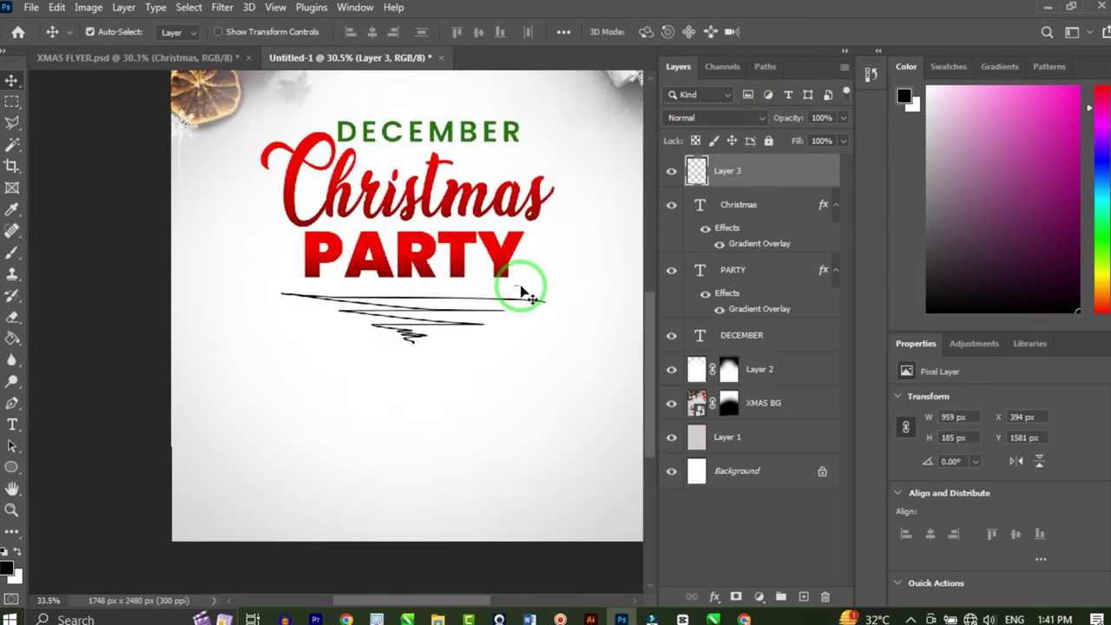
scroll(521, 291, "up", 3)
mouse_move(503, 335)
left_mouse_down()
mouse_move(570, 285)
mouse_move(704, 539)
left_mouse_up()
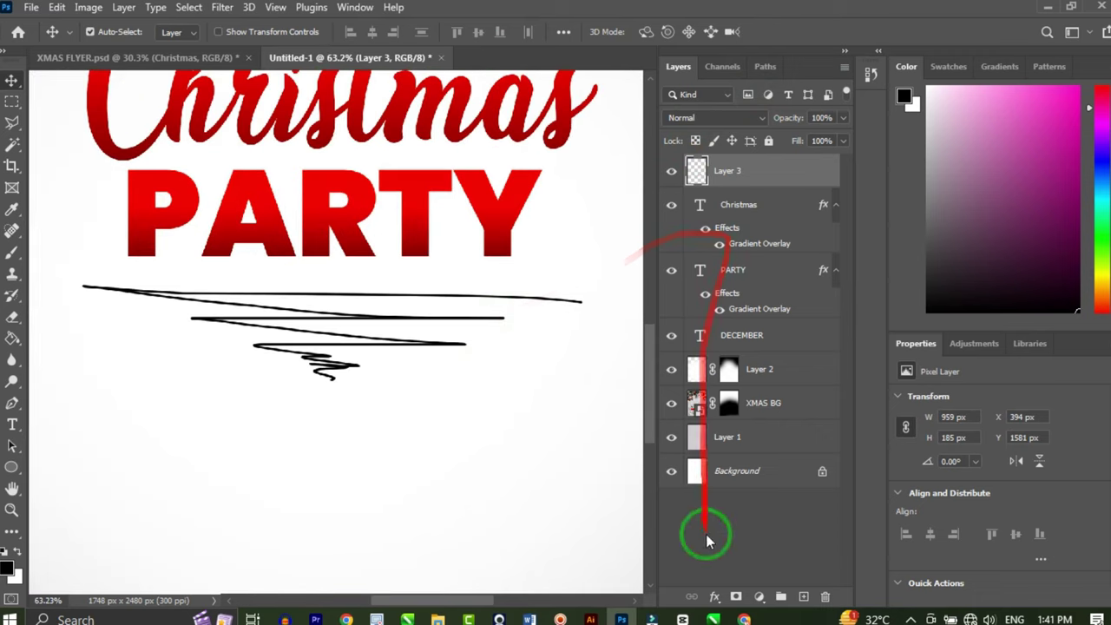
left_click(714, 597)
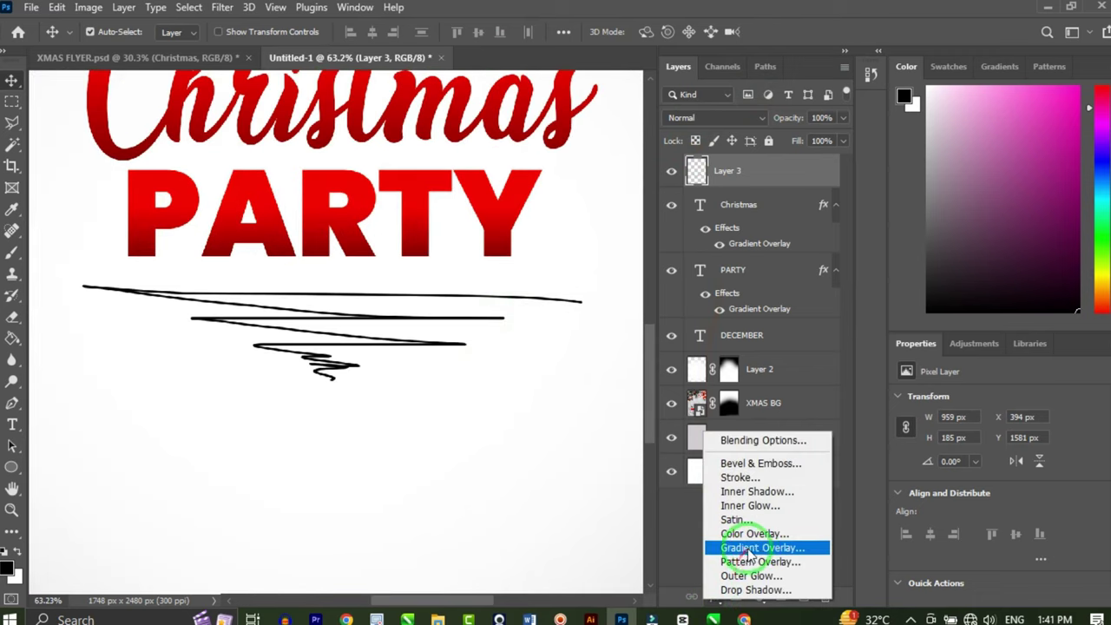
left_click(748, 168)
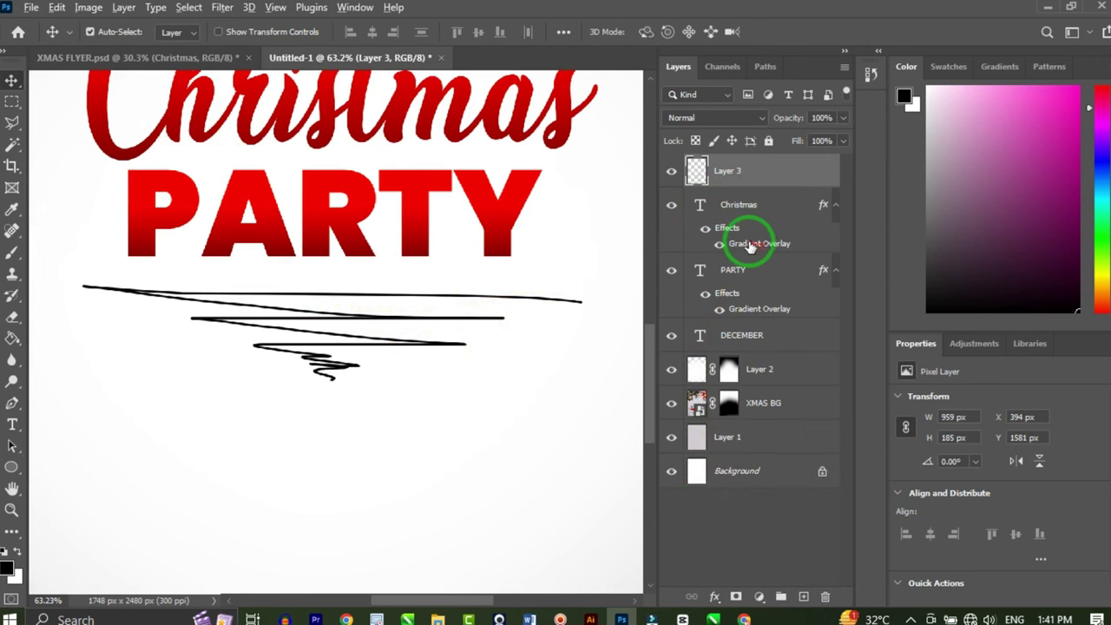
left_click_drag(763, 241, 752, 174)
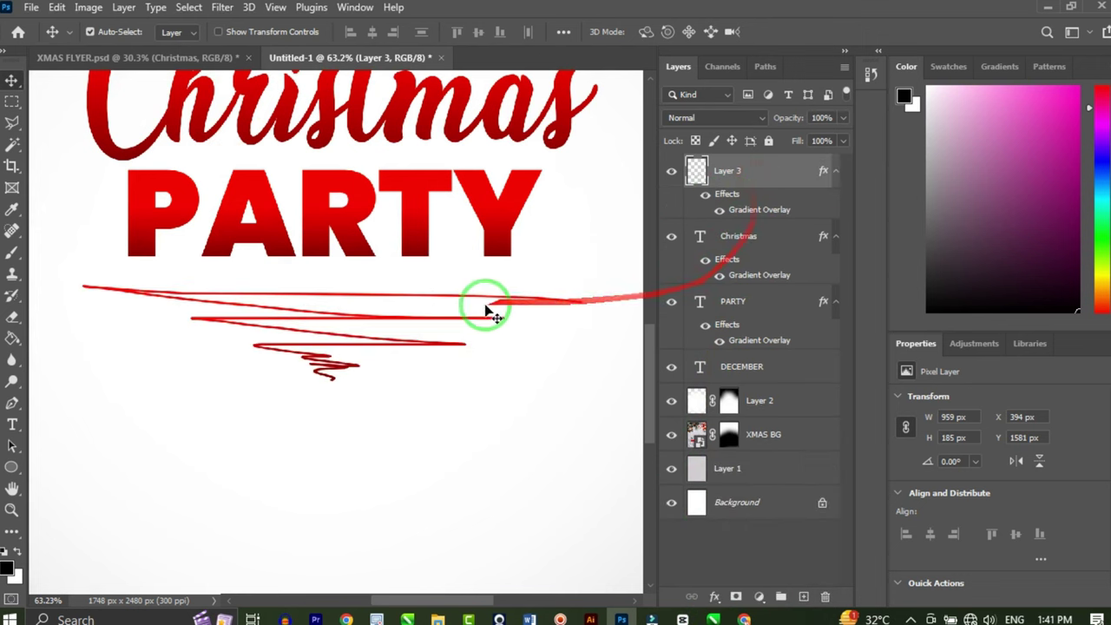
Nudge the scribble up about 30 px, closer to the PARTY text
scroll(488, 349, "down", 3)
scroll(488, 350, "down", 2)
scroll(481, 347, "up", 2)
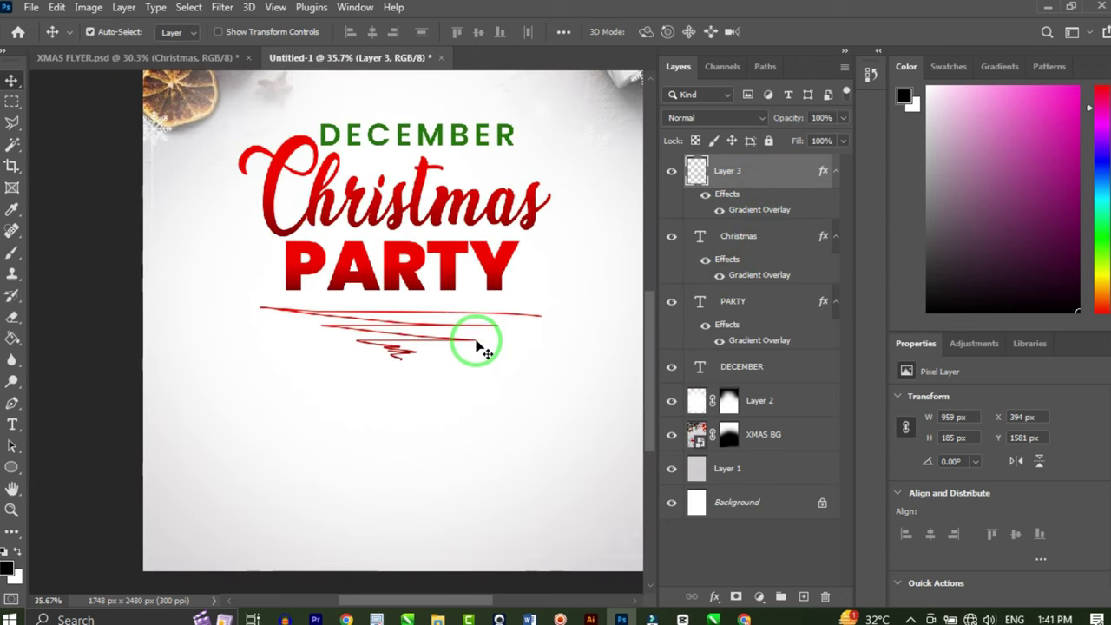
key("Up")
key("Up")
key("Up")
key("Up")
key("Up")
key("Up")
key("Up")
key("Up")
key("Up")
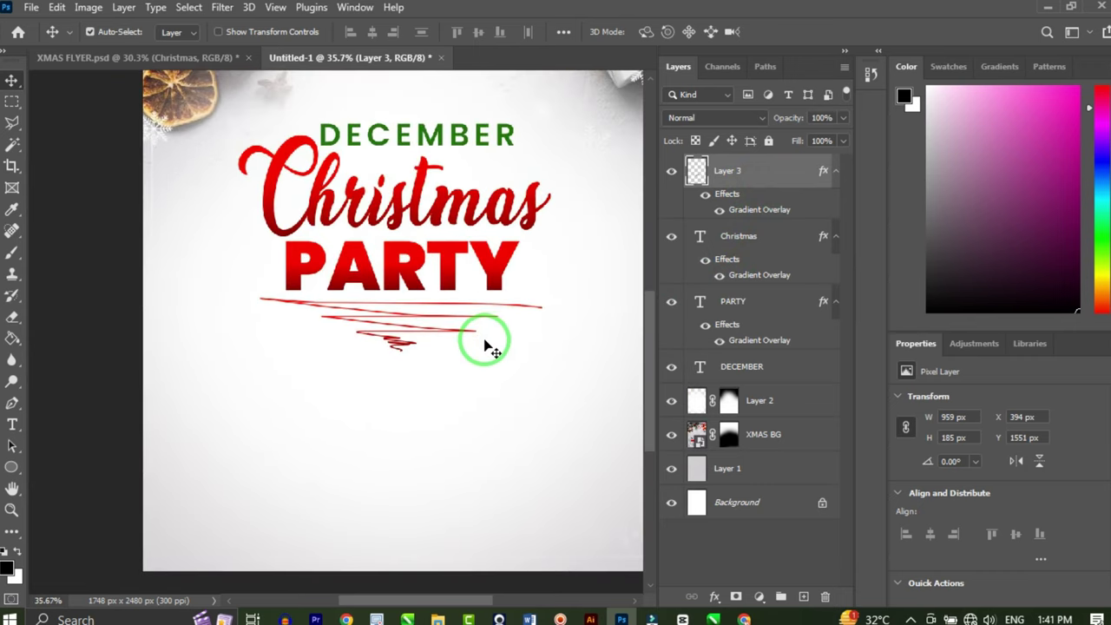
Group the DECEMBER, PARTY and Christmas text layers together with the scribble layer
scroll(487, 341, "down", 3)
scroll(495, 305, "down", 2)
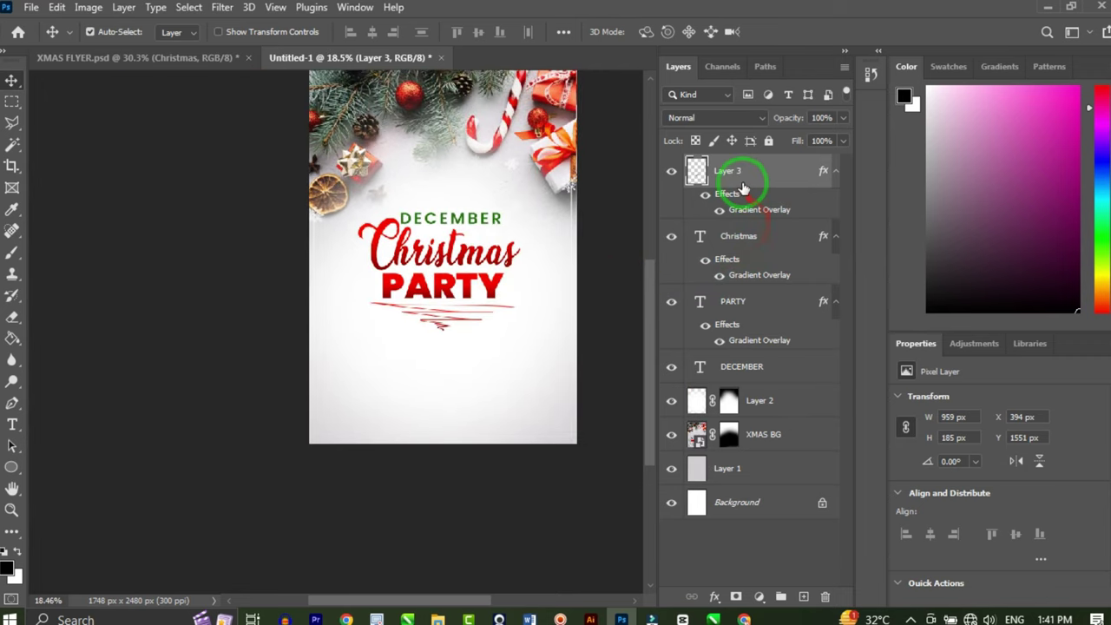
left_click(743, 367)
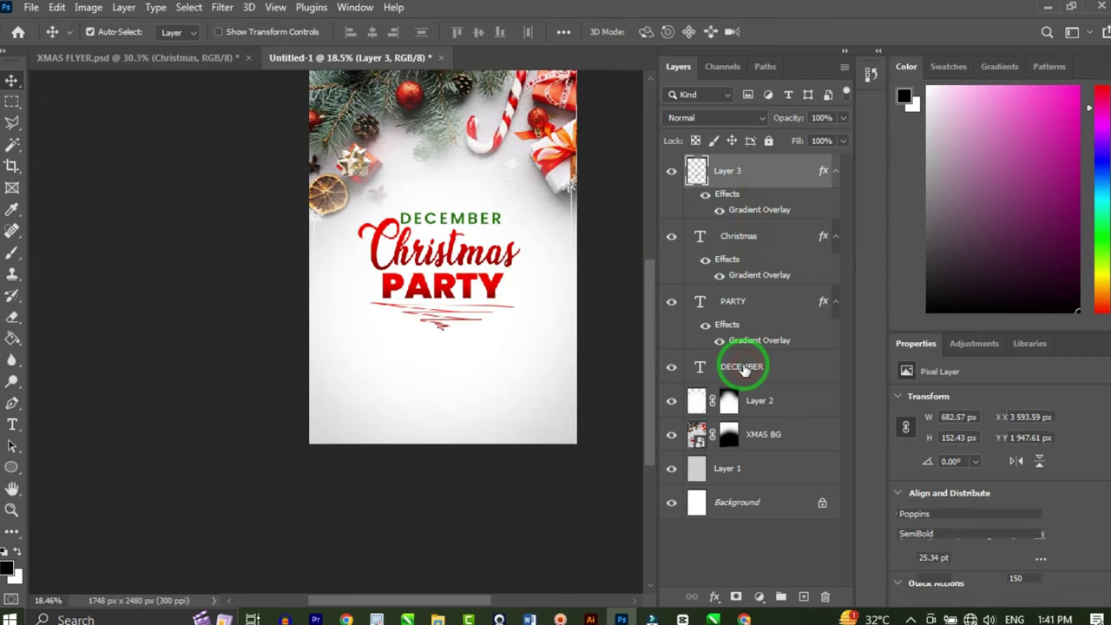
left_click(759, 177, "shift")
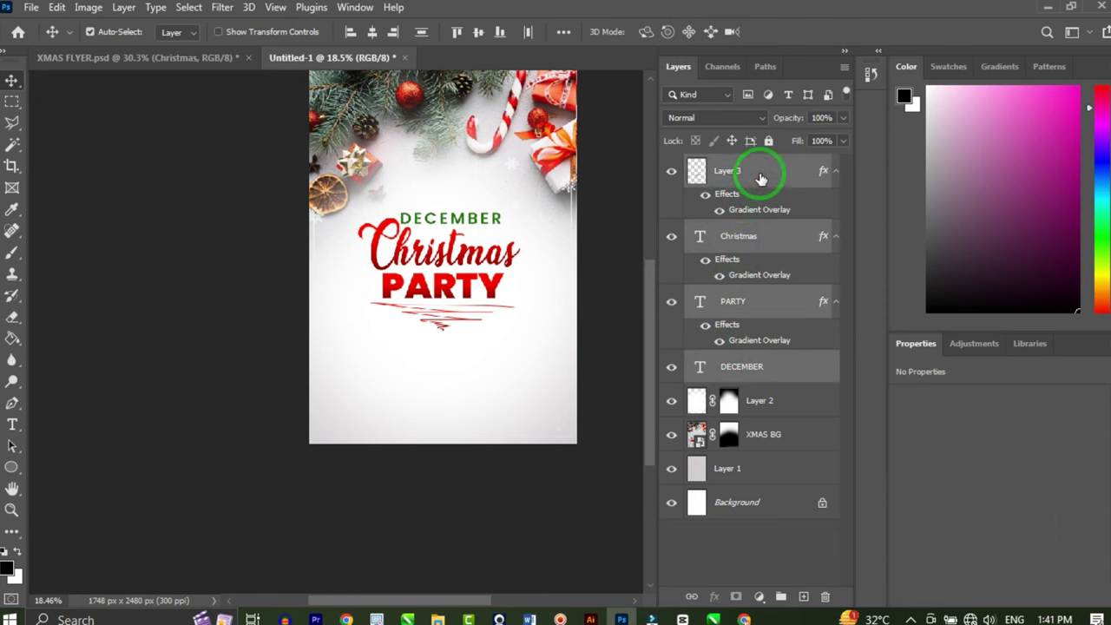
key("ctrl+g")
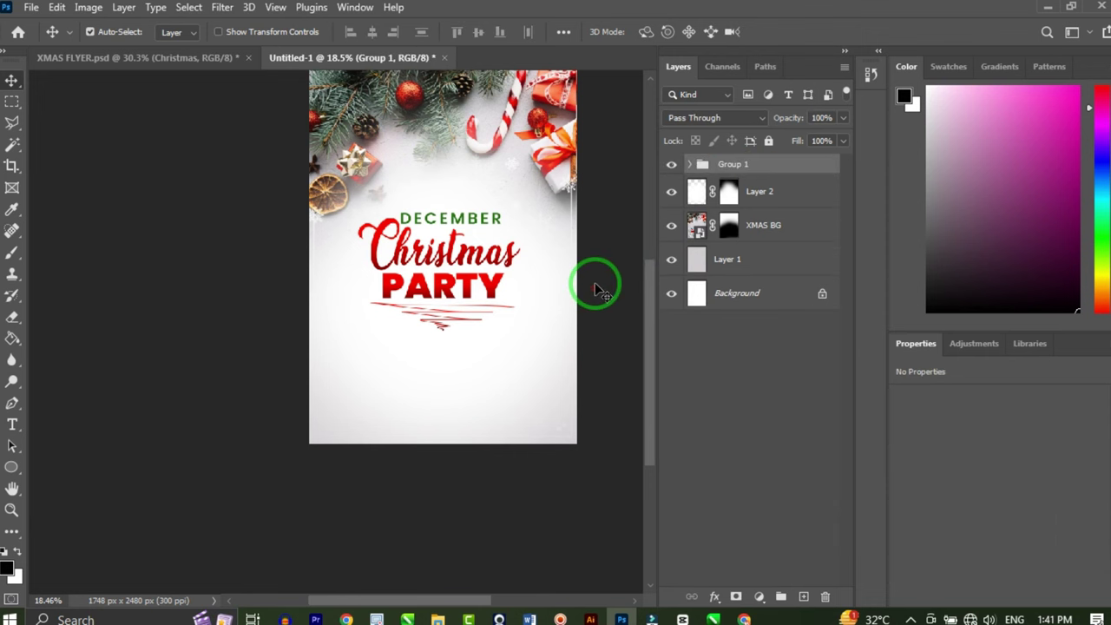
Skew the title group vertically by about -8.41° so it slopes upward, and move it up centered at about X 874, Y 1240 px
key("ctrl+t")
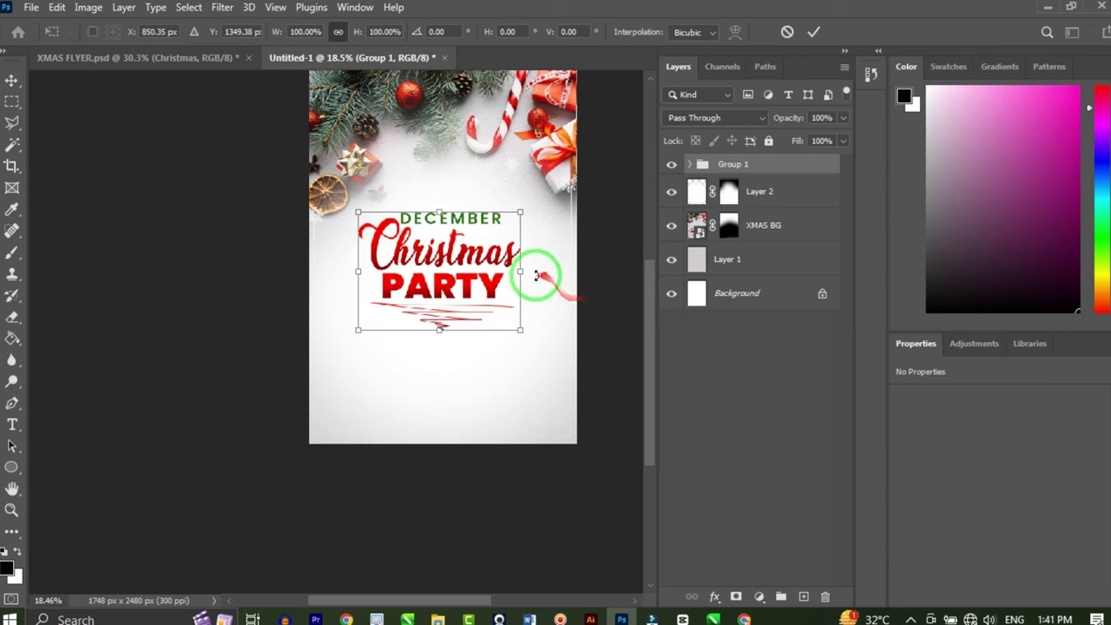
scroll(521, 274, "up", 2)
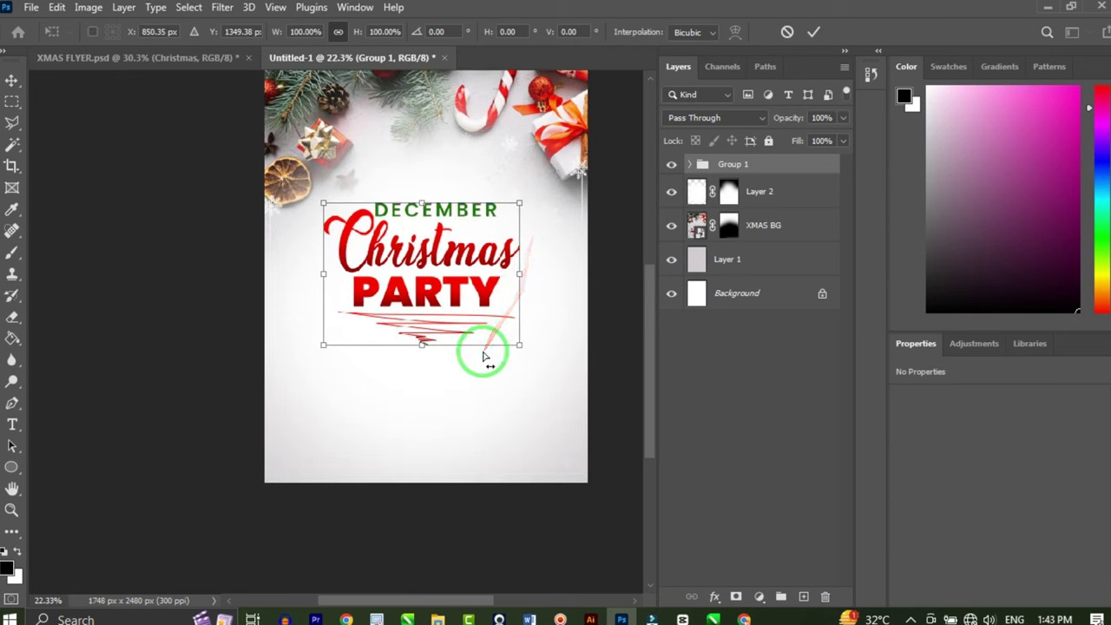
left_click_drag(521, 275, 471, 265)
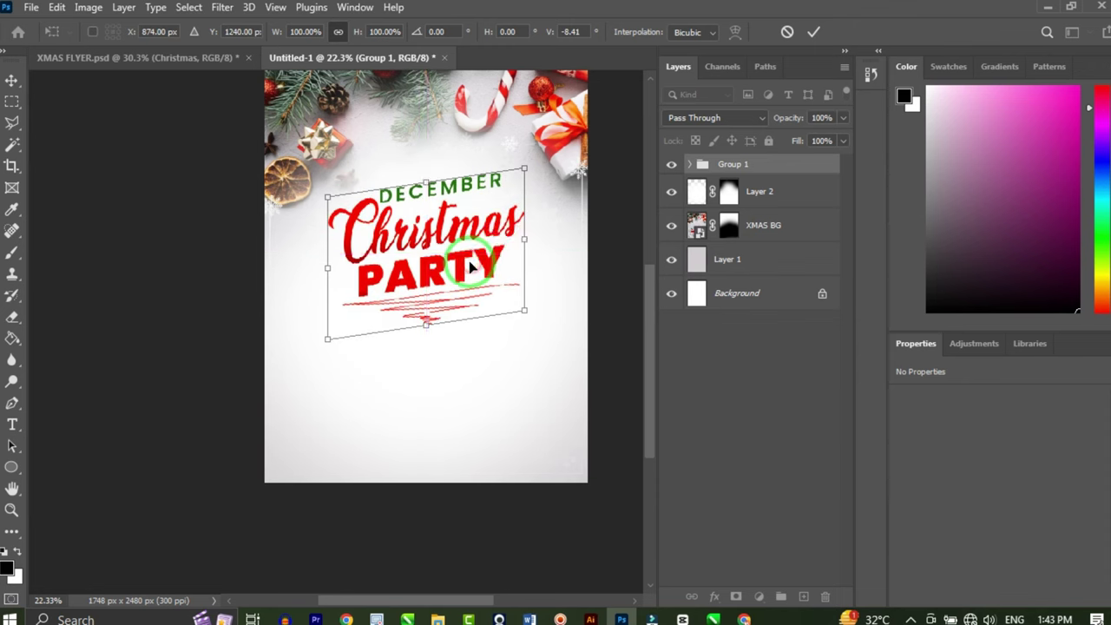
left_click(813, 33)
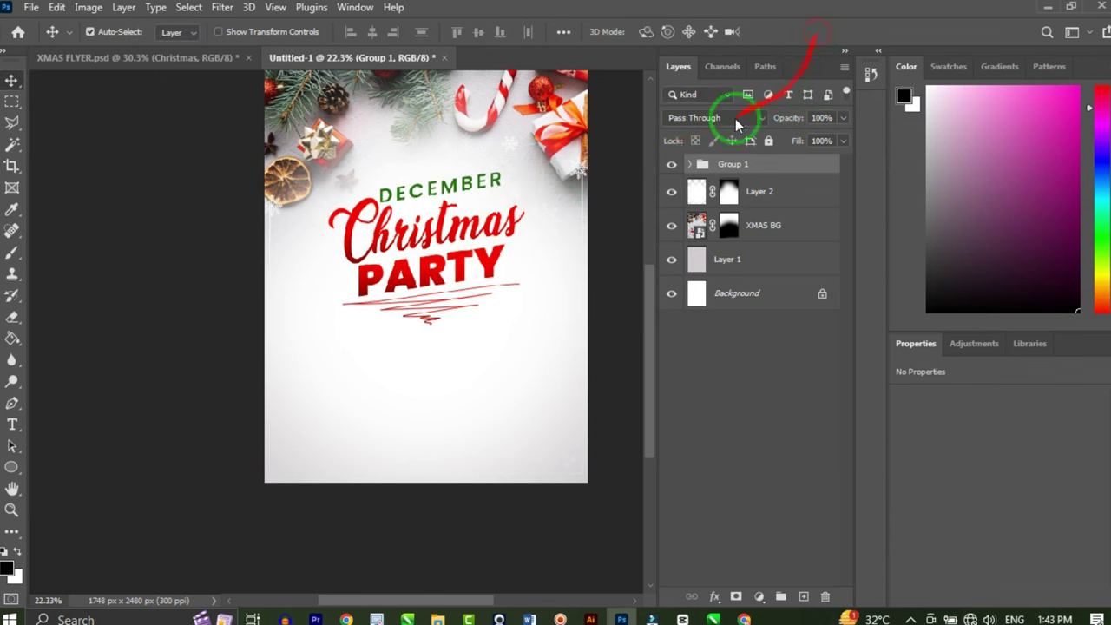
Add an Outer Glow effect to the title group and change its glow color to red
left_click(713, 601)
left_click(752, 574)
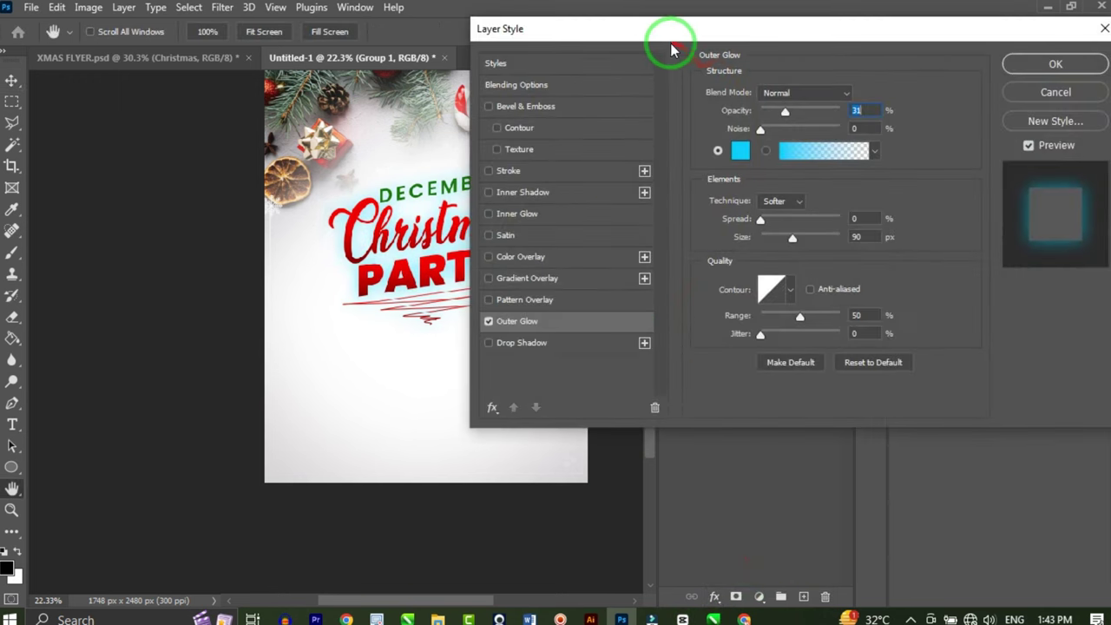
left_click_drag(671, 50, 729, 49)
left_click(797, 151)
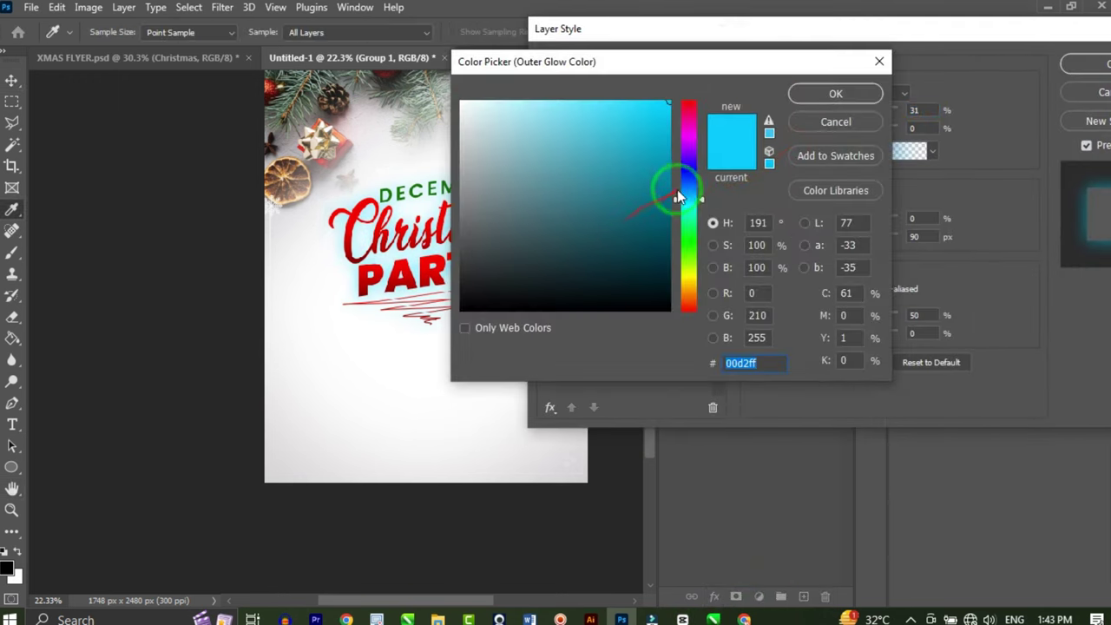
left_click_drag(679, 198, 688, 350)
left_click(835, 93)
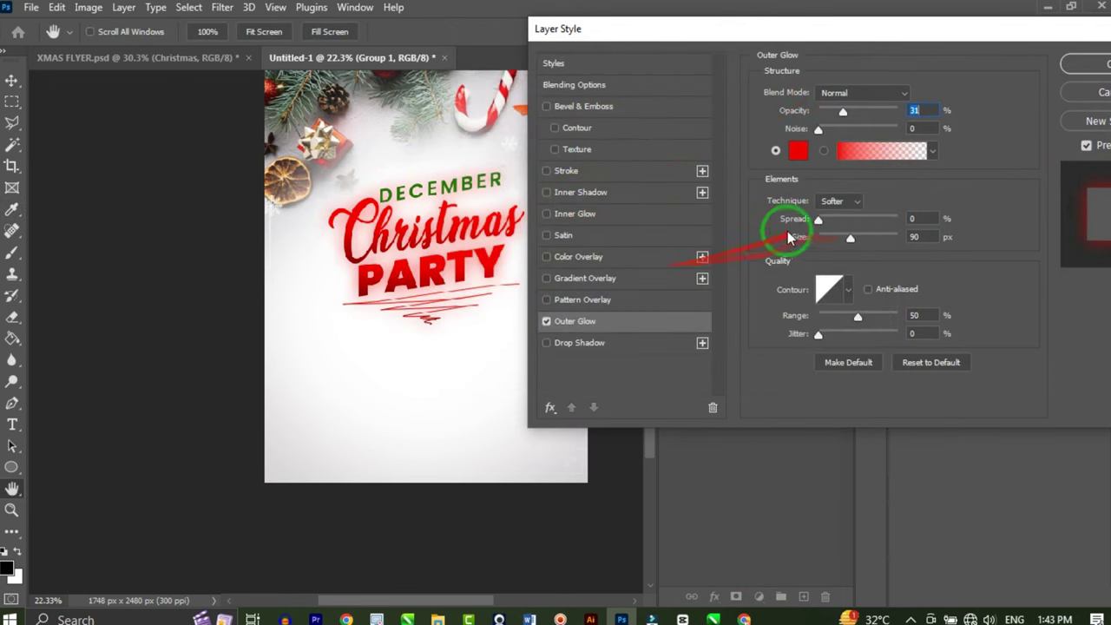
Set the title group's Outer Glow to Multiply blend mode, 18 px size and 53% range, and apply it
left_click_drag(851, 244, 818, 220)
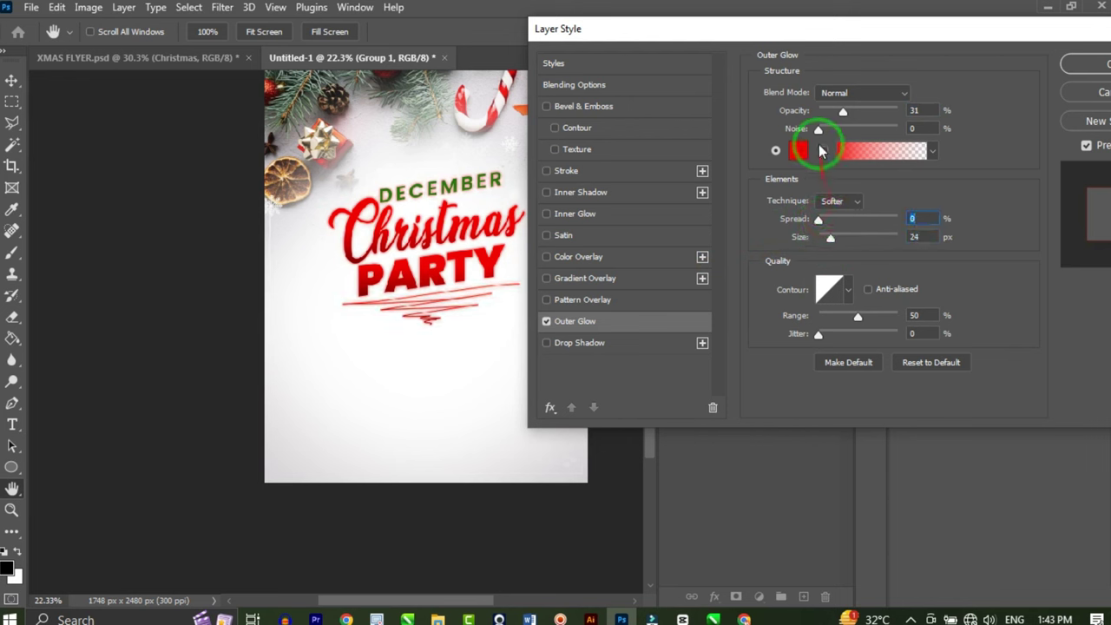
left_click(836, 93)
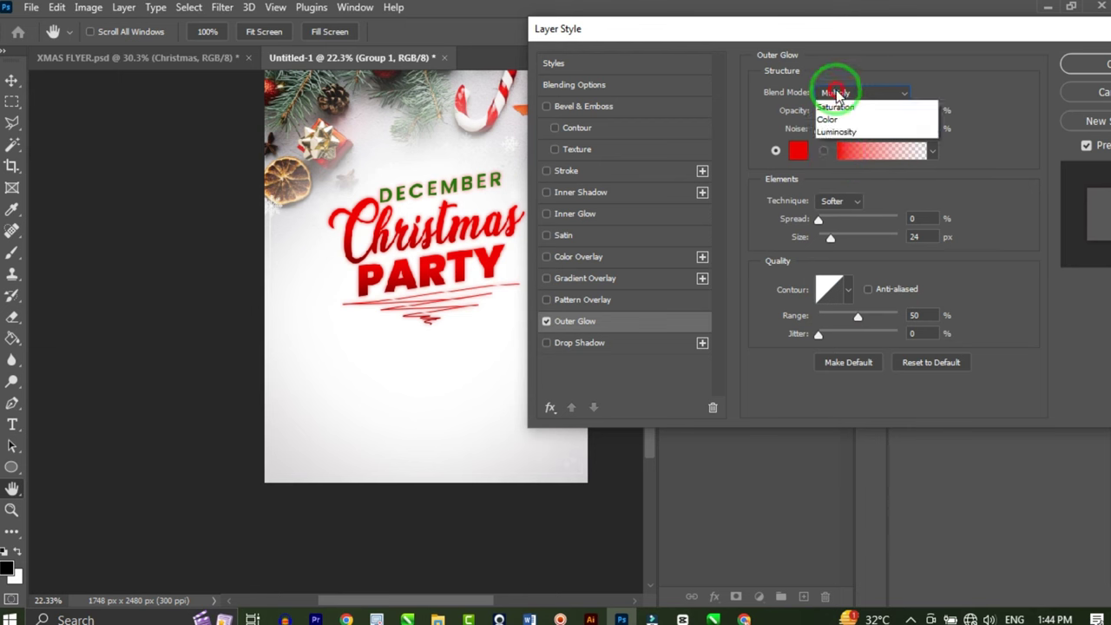
left_click(846, 157)
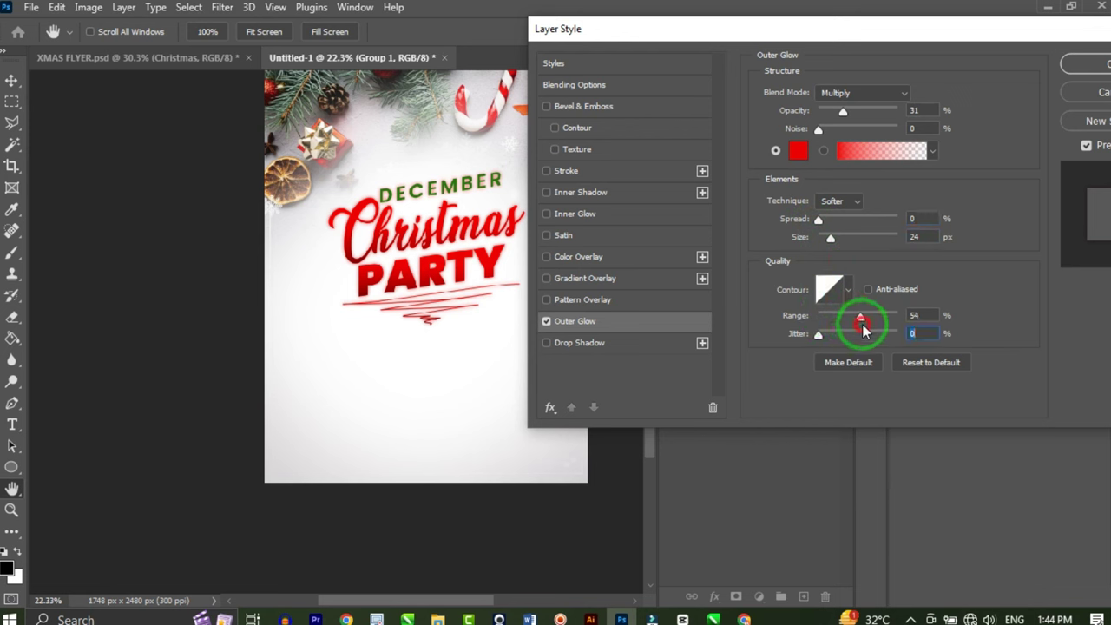
left_click_drag(862, 329, 870, 319)
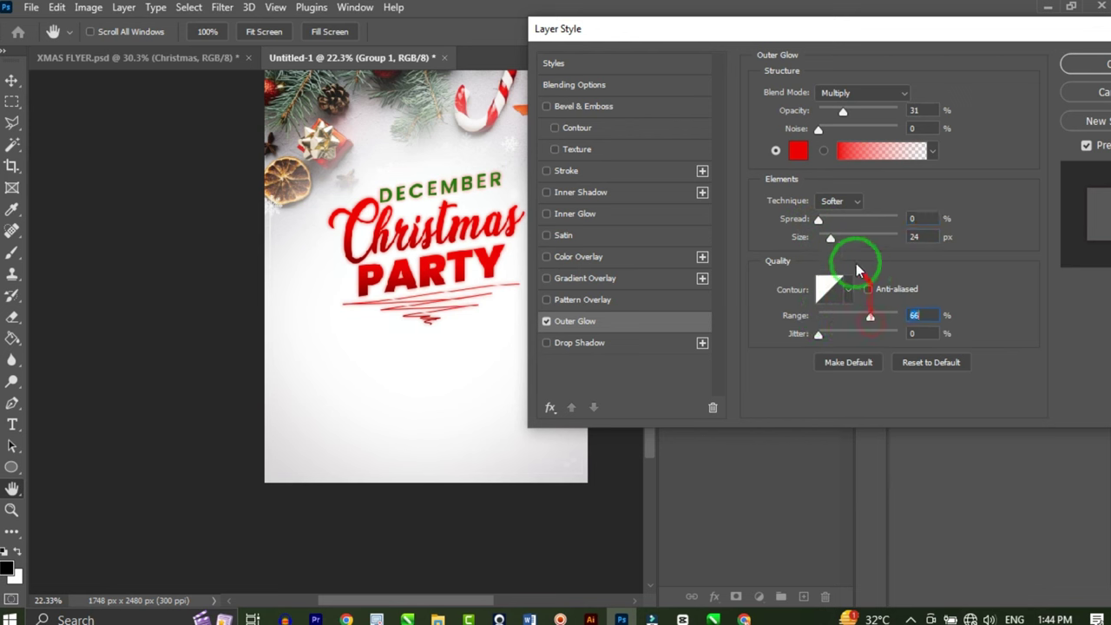
left_click_drag(831, 241, 838, 244)
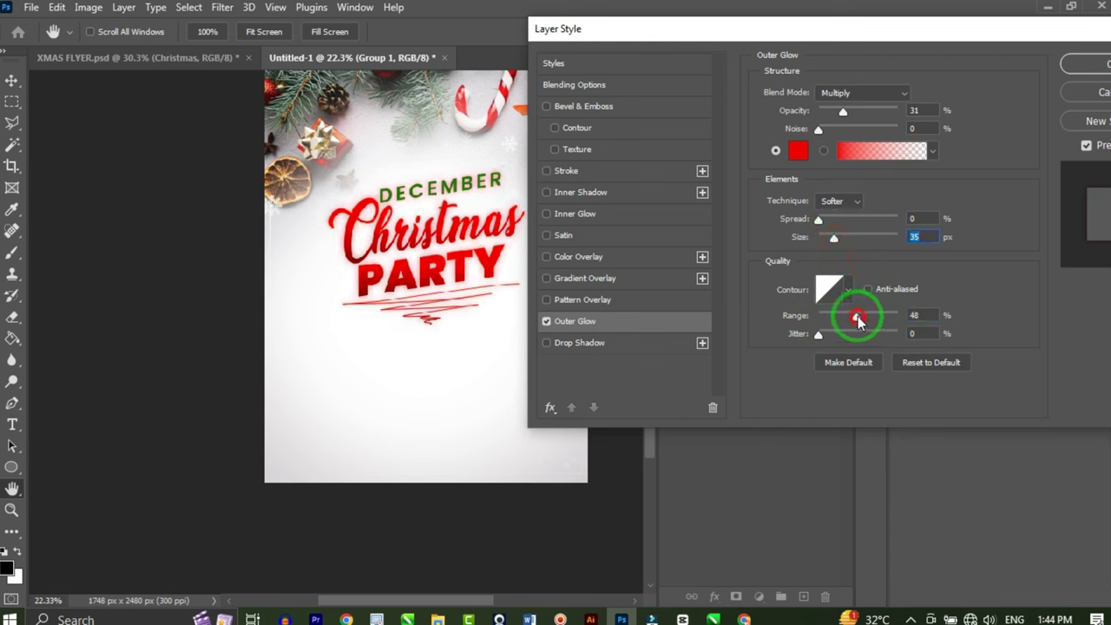
left_click_drag(840, 245, 830, 243)
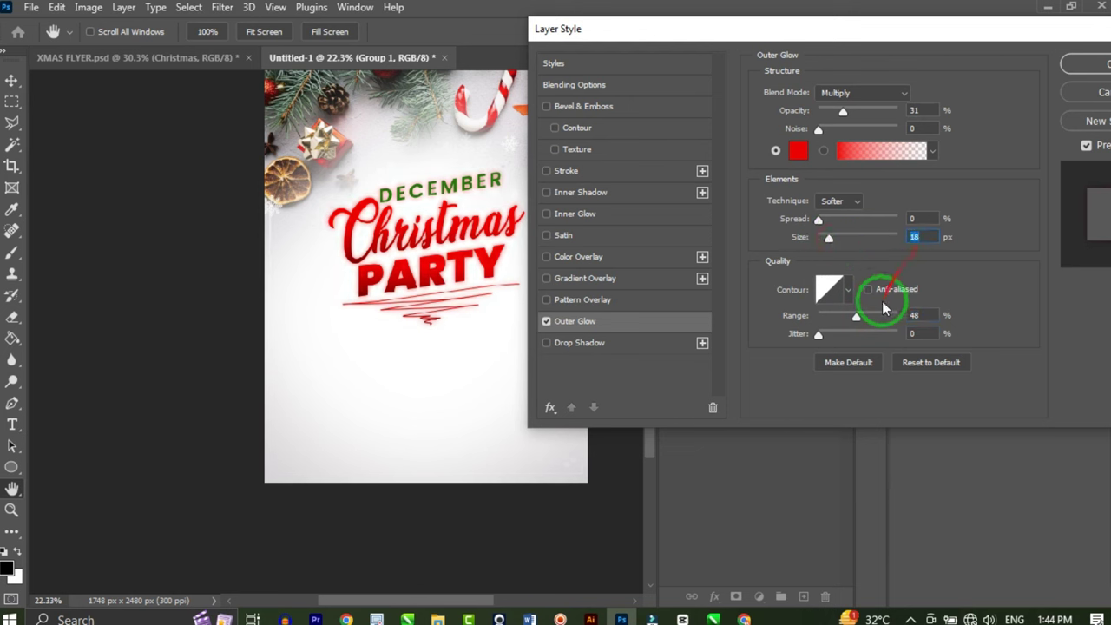
left_click(860, 317)
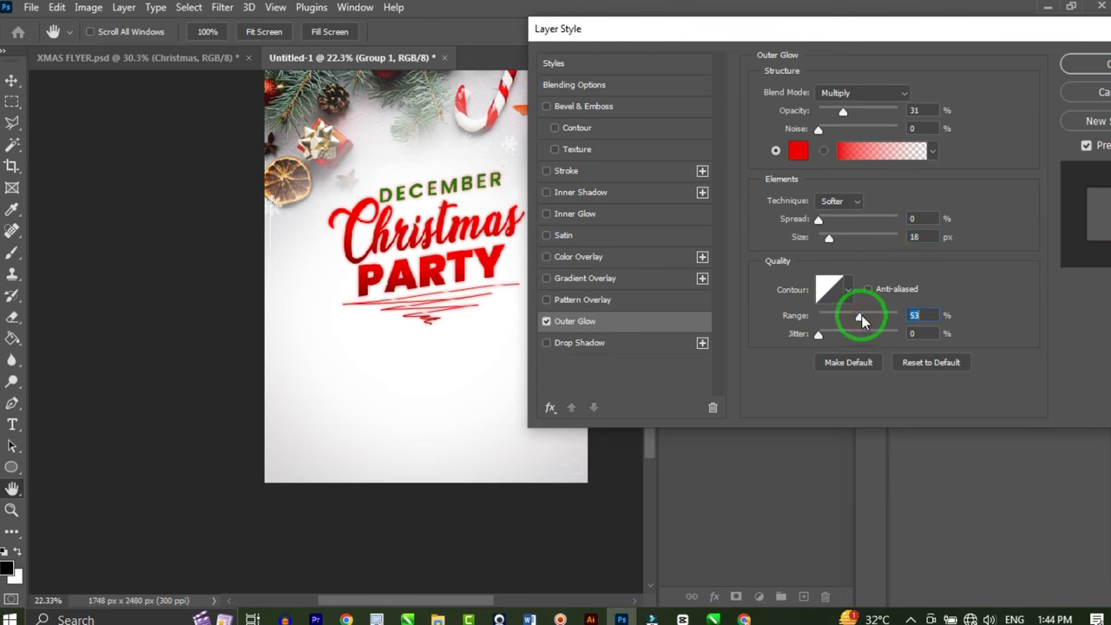
left_click(1092, 72)
scroll(473, 234, "down", 1)
scroll(466, 239, "up", 1)
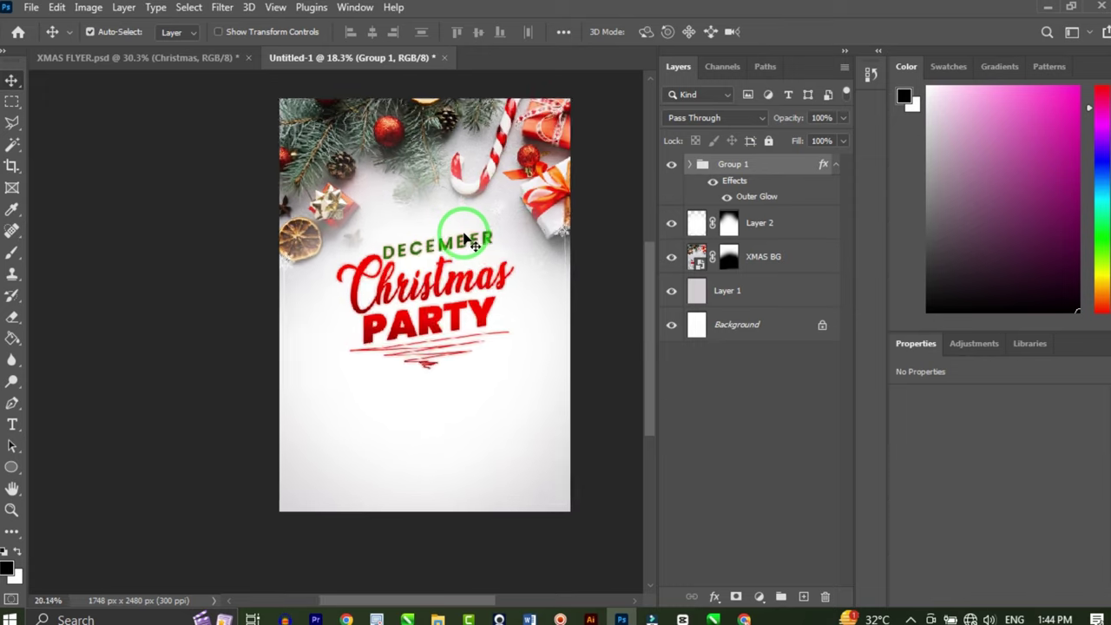
scroll(466, 238, "up", 2)
scroll(465, 275, "down", 2)
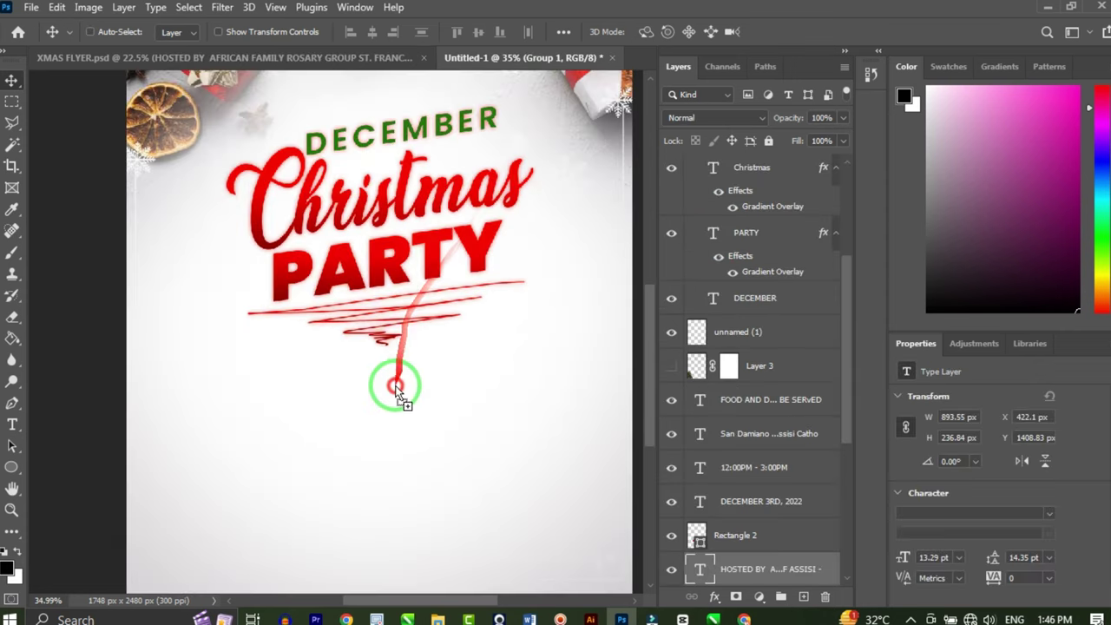
Bring the HOSTED BY African Family Rosary Group text from XMAS FLYER.psd into the new flyer and place it below the scribble
left_click_drag(397, 390, 373, 419)
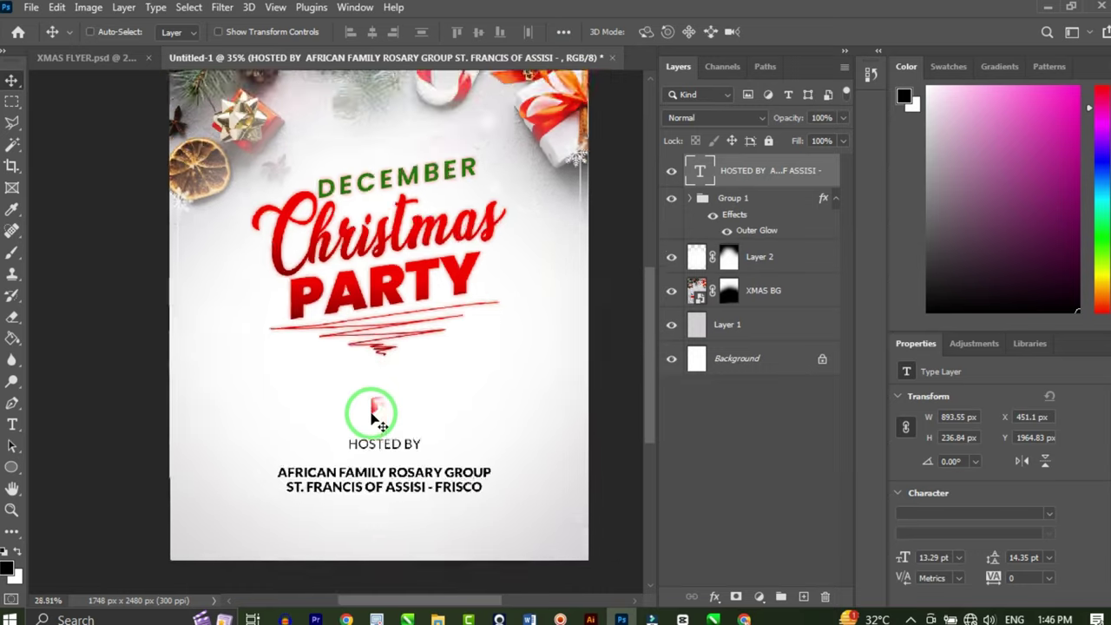
scroll(371, 419, "down", 3)
scroll(397, 460, "up", 3)
left_click_drag(397, 464, 388, 406)
Nudge the title group upward and move the HOSTED BY text up beneath it, to about X 428, Y 1548 px
left_click(731, 200)
scroll(499, 384, "down", 3)
left_click_drag(443, 272, 442, 251)
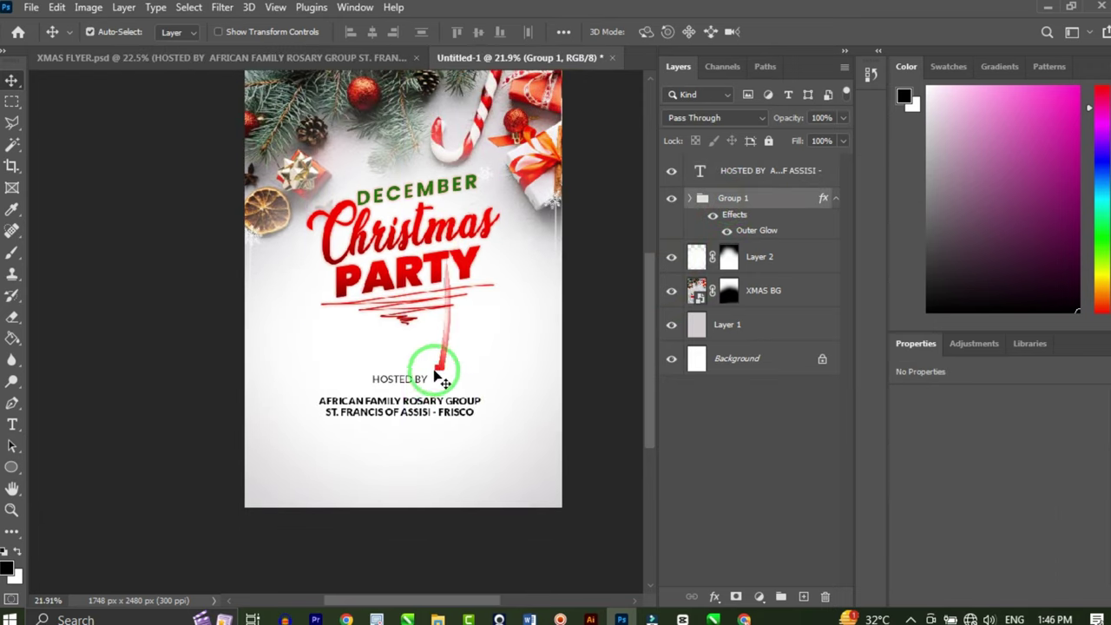
left_click_drag(438, 375, 417, 347)
scroll(454, 399, "down", 2)
scroll(454, 399, "up", 3)
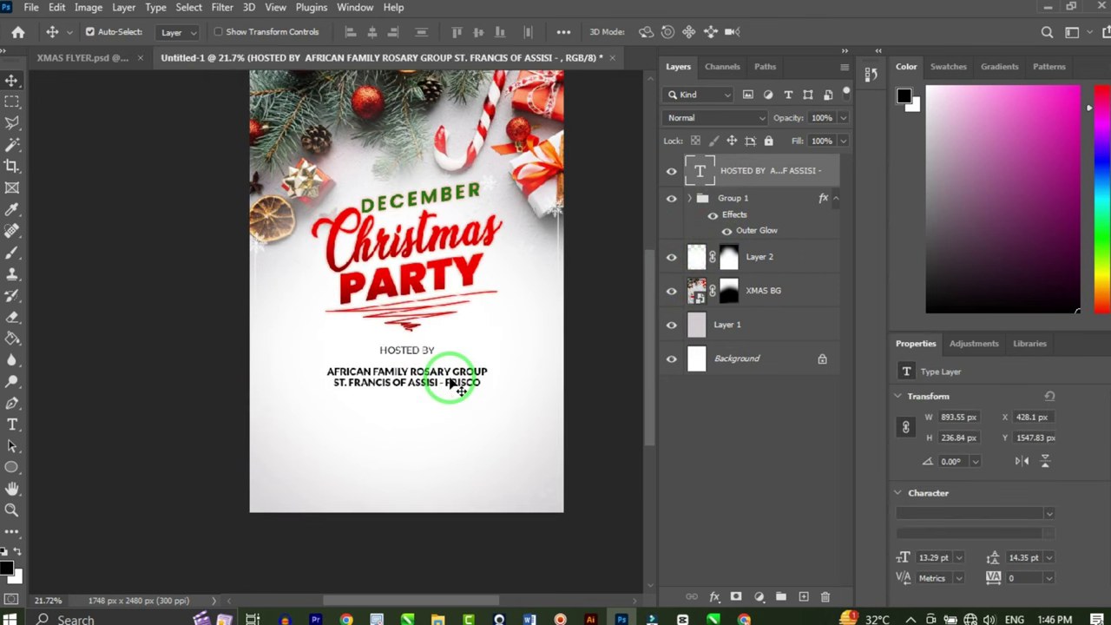
Create a 100 x 100 px polygon with 6 sides below the host text, and reduce its height to 66 px
left_click(11, 467)
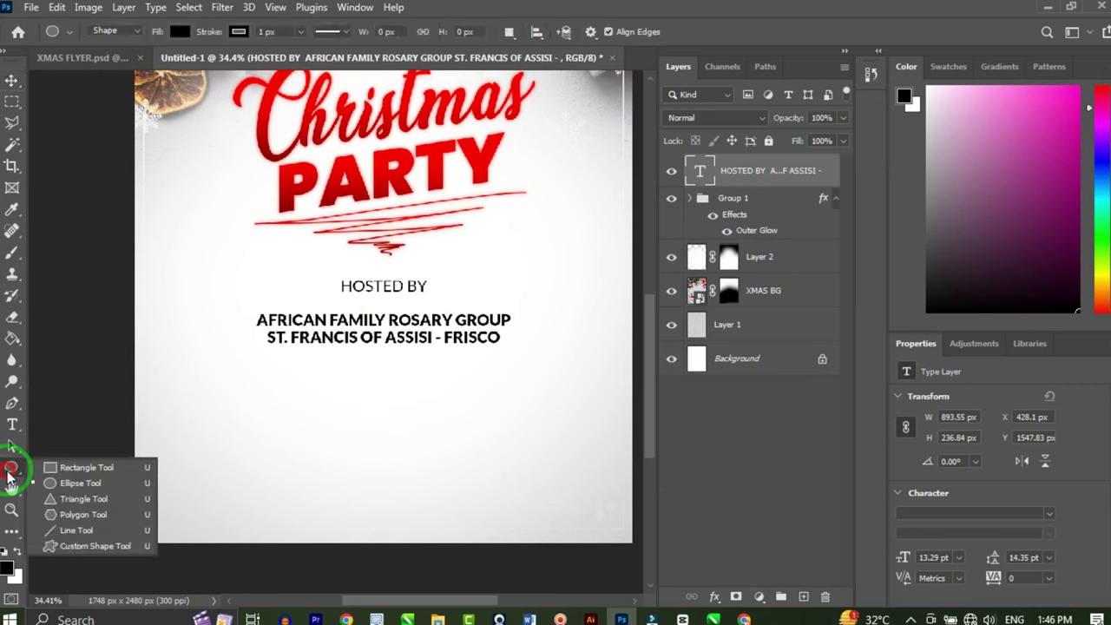
left_click(80, 519)
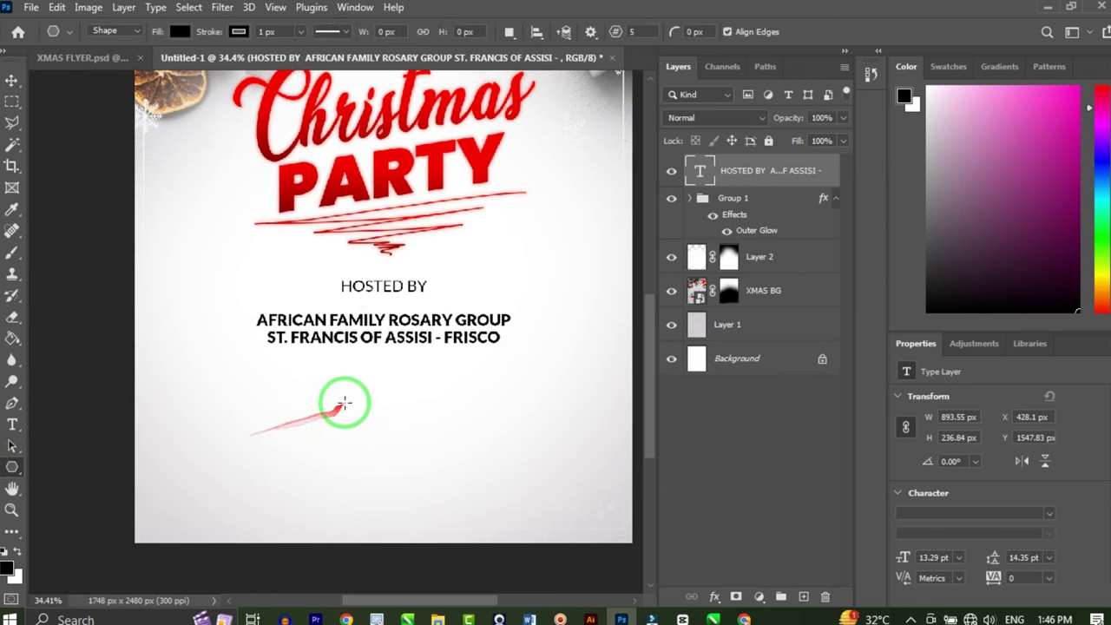
left_click(399, 388)
left_click_drag(559, 181, 527, 177)
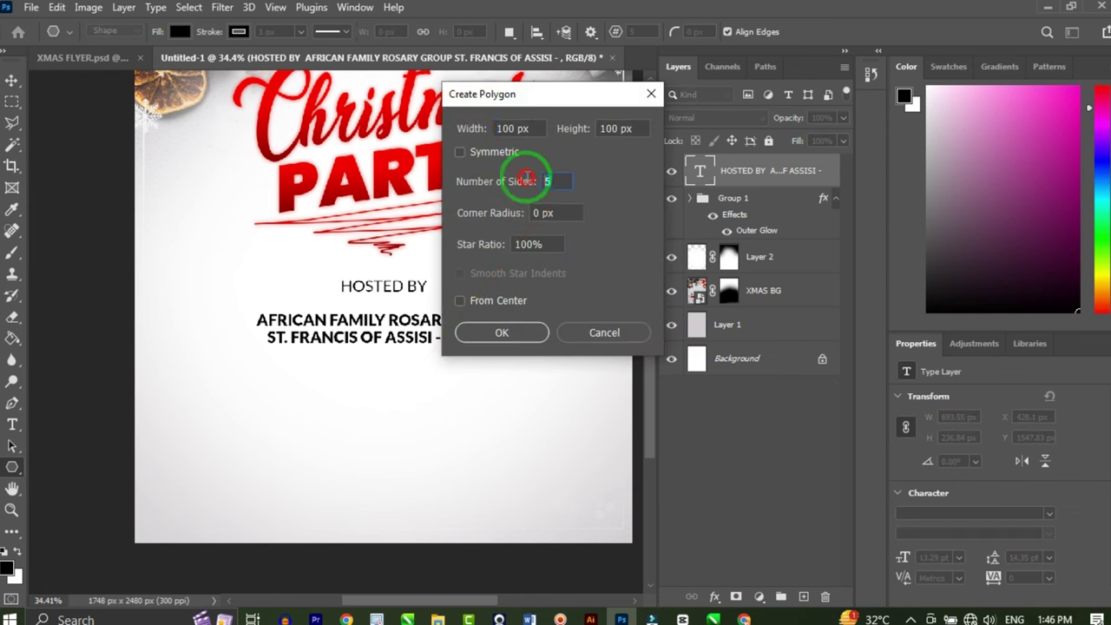
left_click(501, 333)
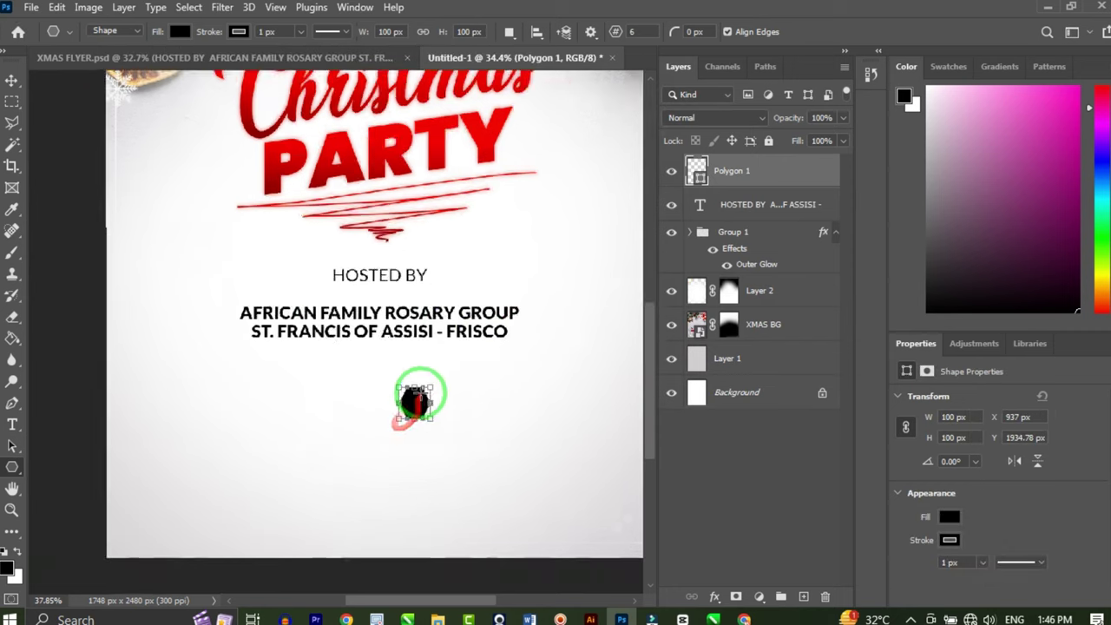
scroll(415, 400, "up", 6)
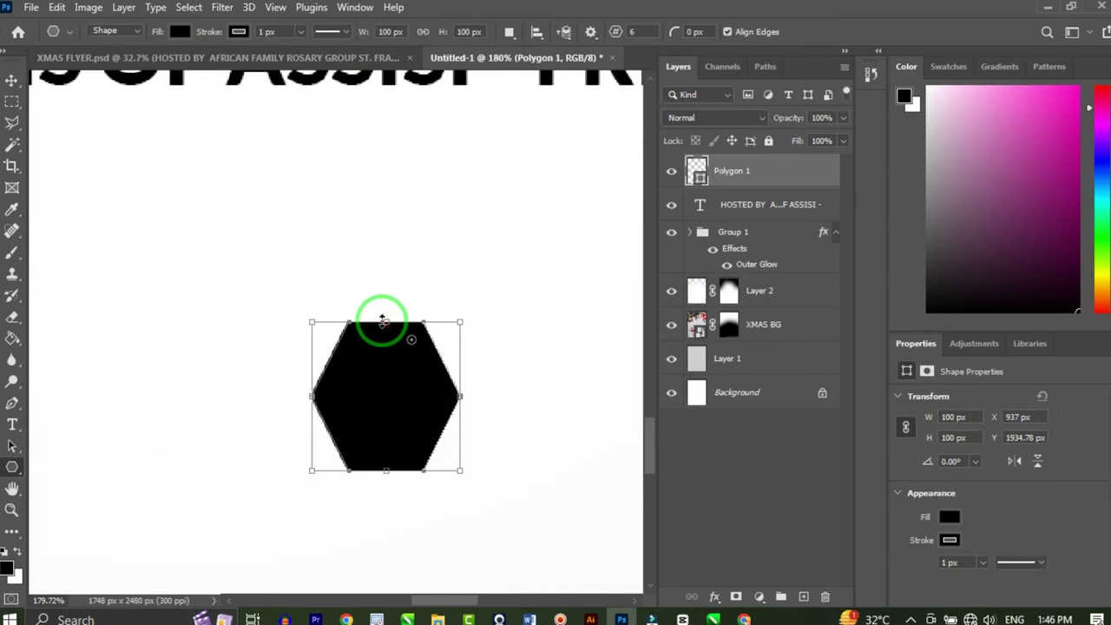
left_click_drag(382, 321, 387, 373)
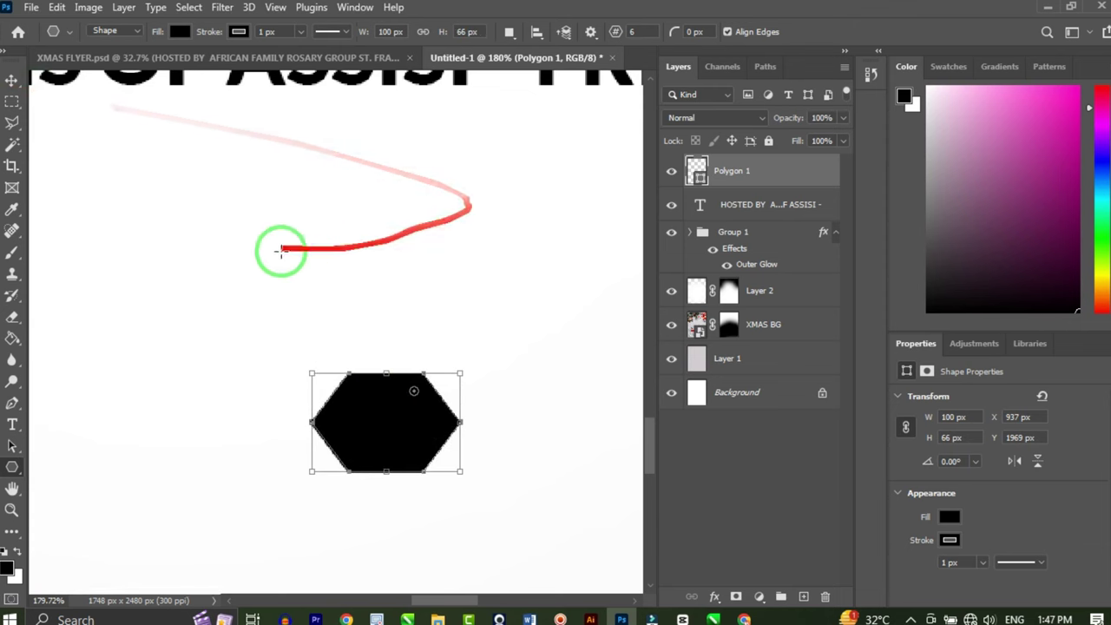
Pull the hexagon's left corner point inward to form a notched ribbon end
key("v")
key("p")
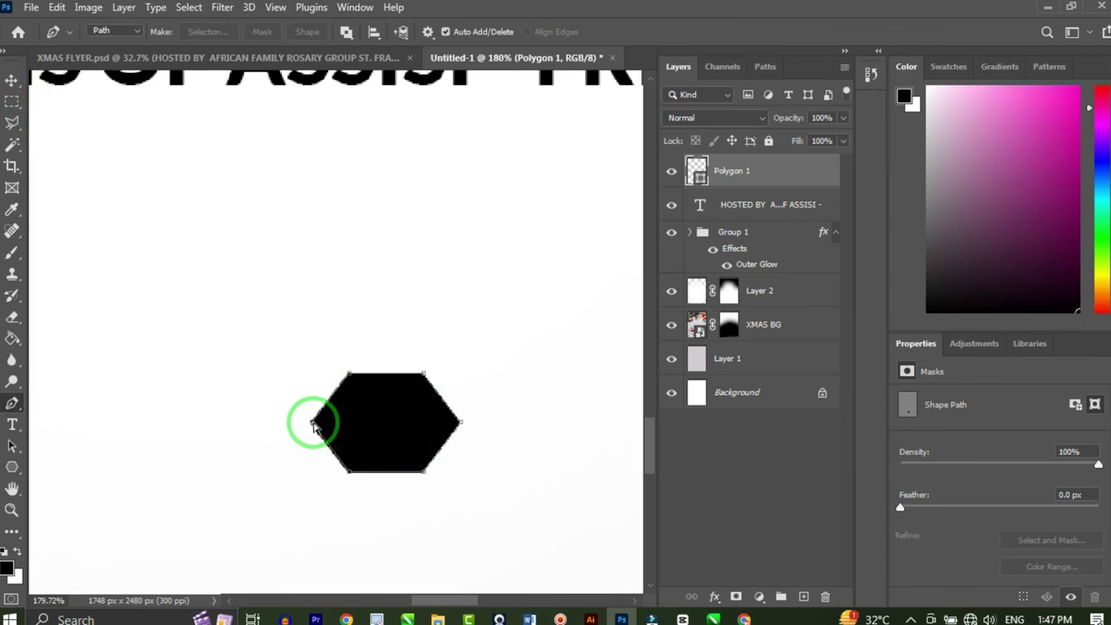
left_click_drag(311, 423, 383, 422)
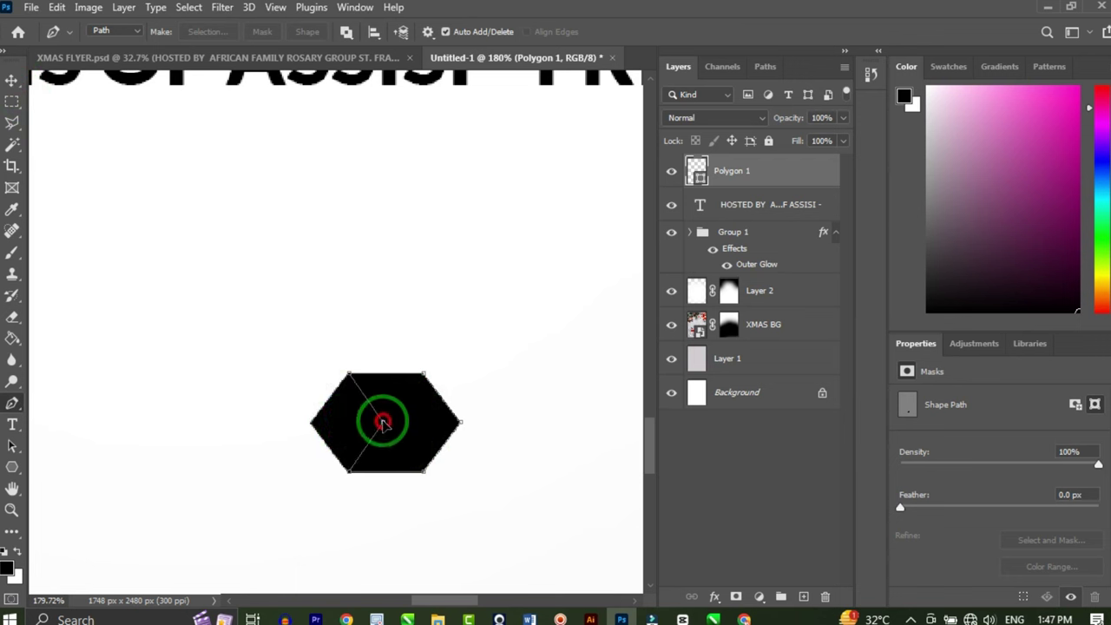
left_click_drag(381, 422, 380, 422)
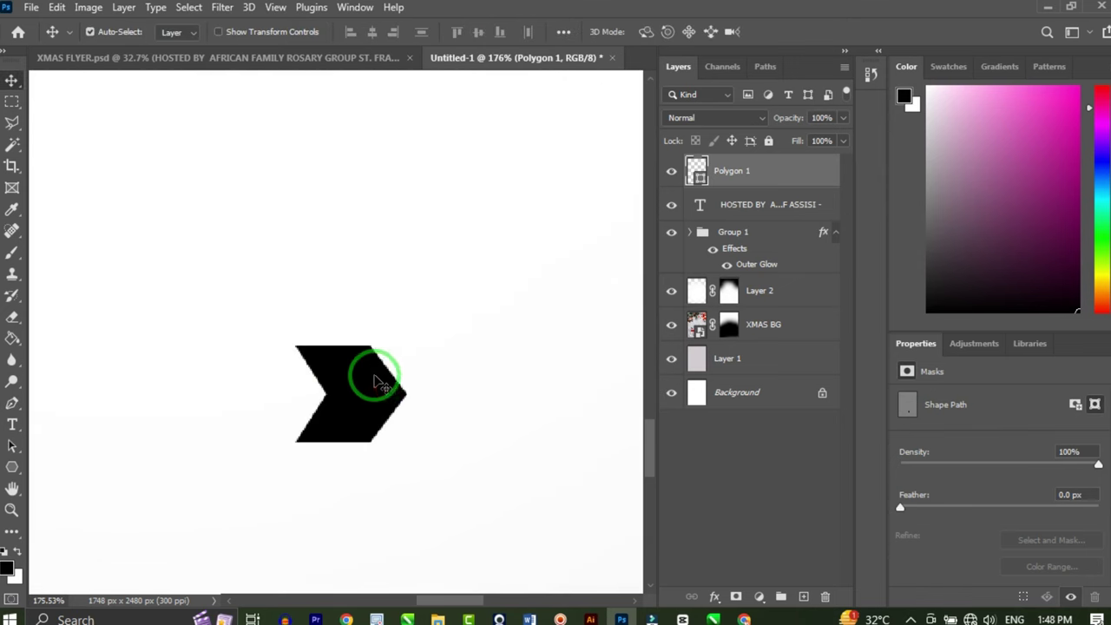
Draw a black rectangle about 205 x 66 px extending right from the middle of the notched shape
left_click(13, 469)
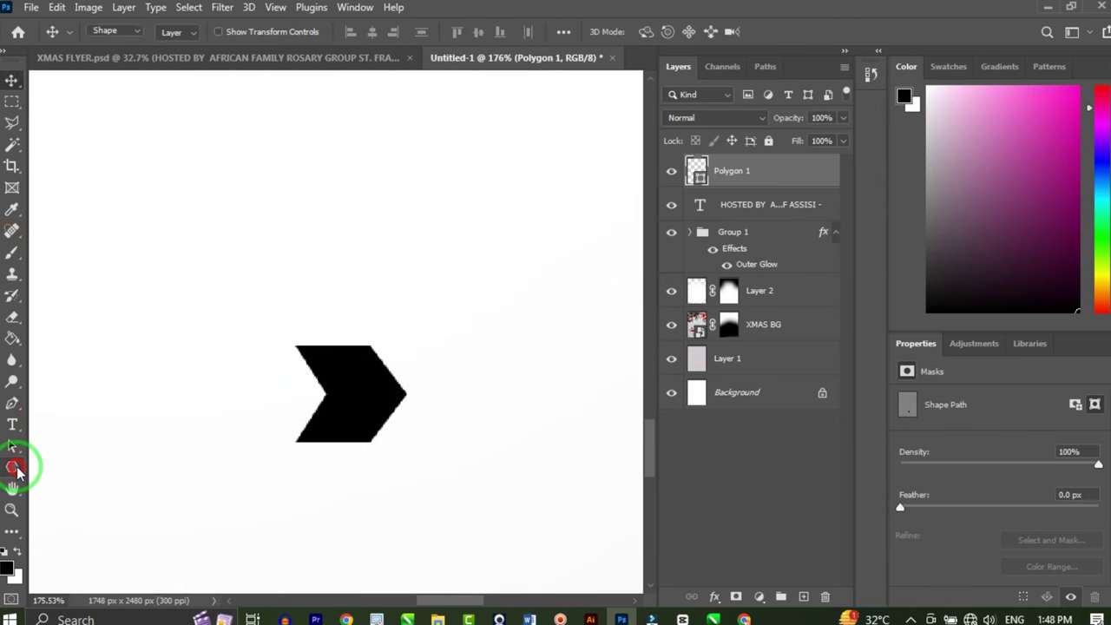
left_click(52, 466)
scroll(314, 381, "down", 1)
scroll(315, 382, "down", 1)
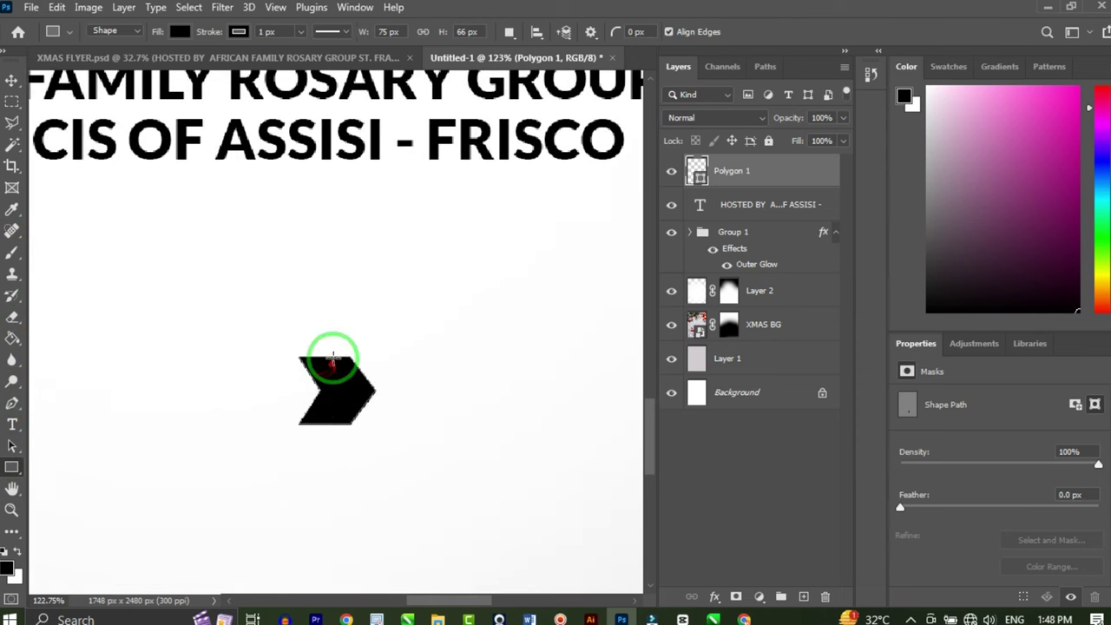
left_click_drag(332, 355, 540, 422)
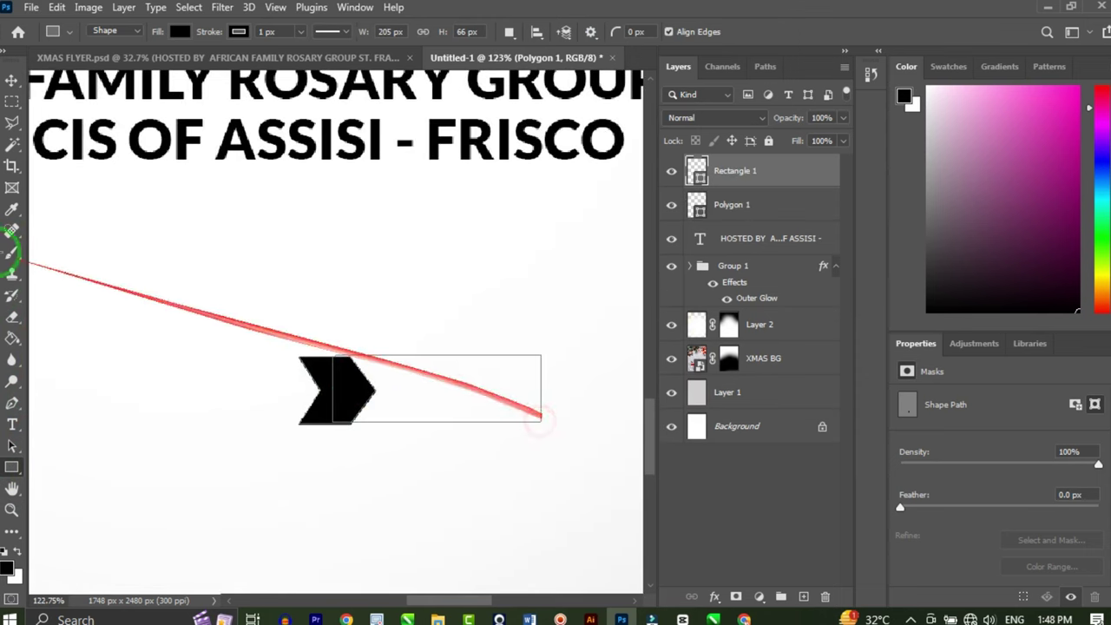
Align the top edges of the rectangle and the notched polygon
left_click(11, 80)
left_click(320, 375, "shift")
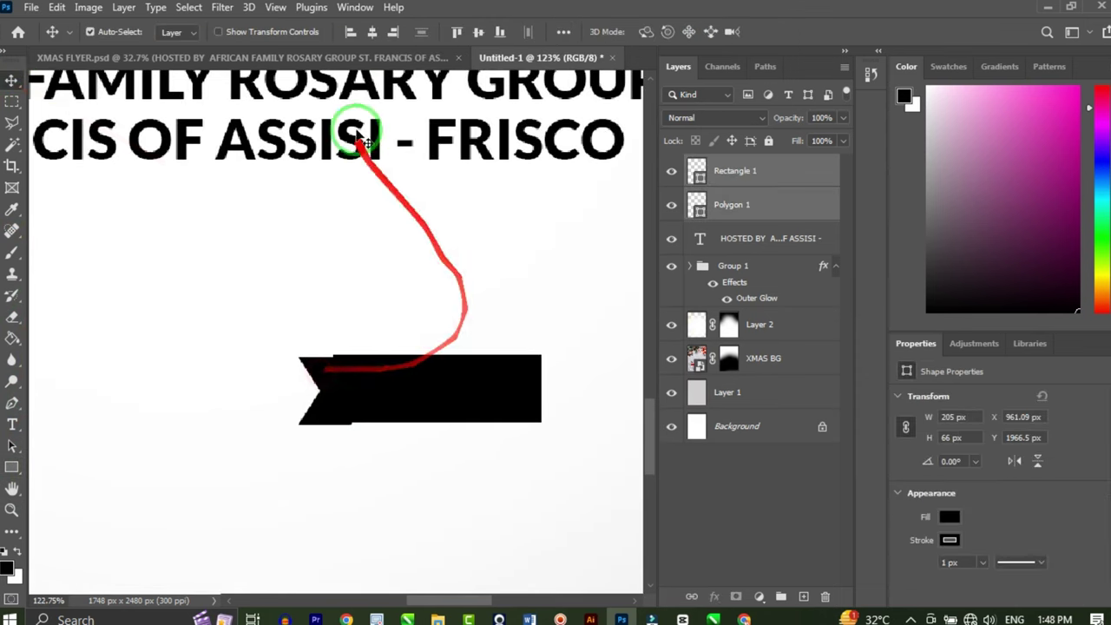
left_click(458, 35)
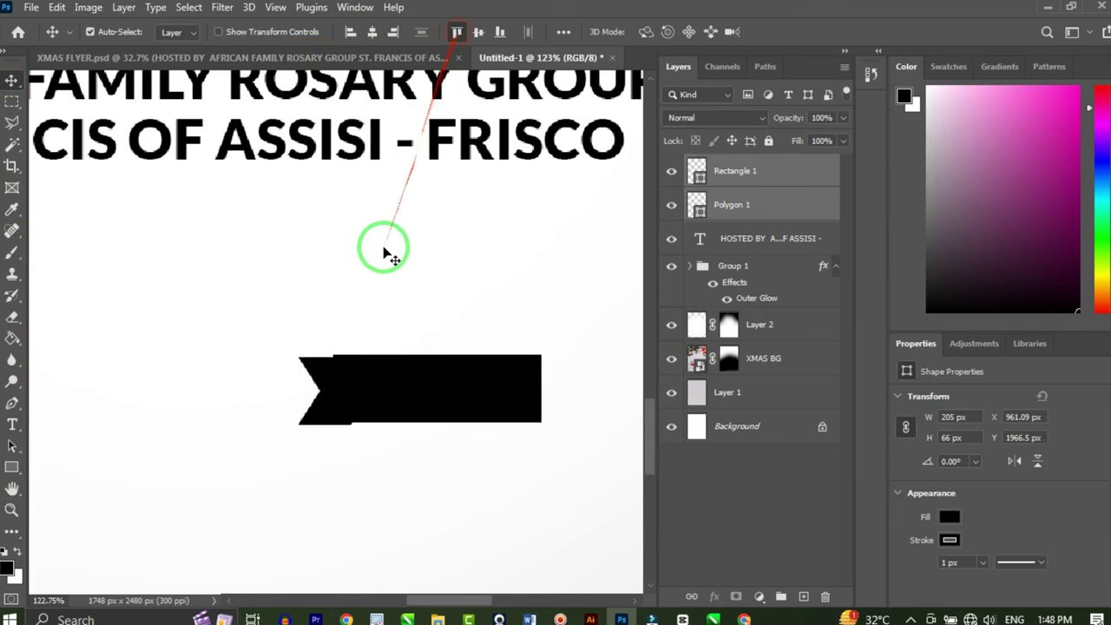
left_click(370, 324)
scroll(366, 415, "up", 3)
scroll(366, 415, "up", 2)
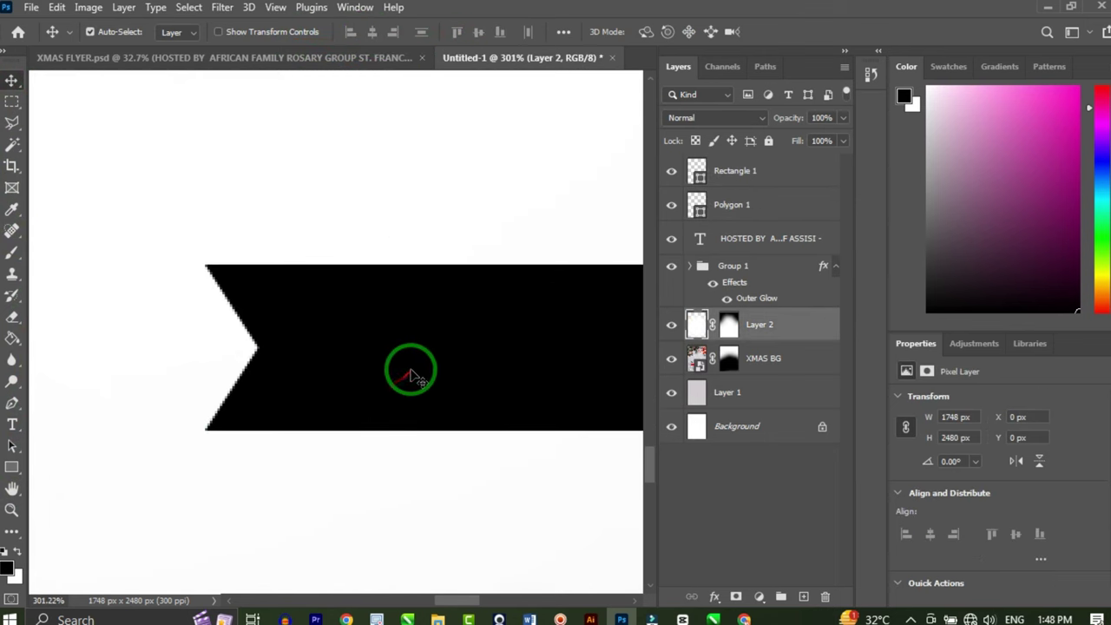
Duplicate the notched polygon, flip the copy horizontally, and fit it onto the rectangle's right end
scroll(409, 372, "down", 5)
left_click(251, 326)
left_click_drag(252, 325, 501, 347)
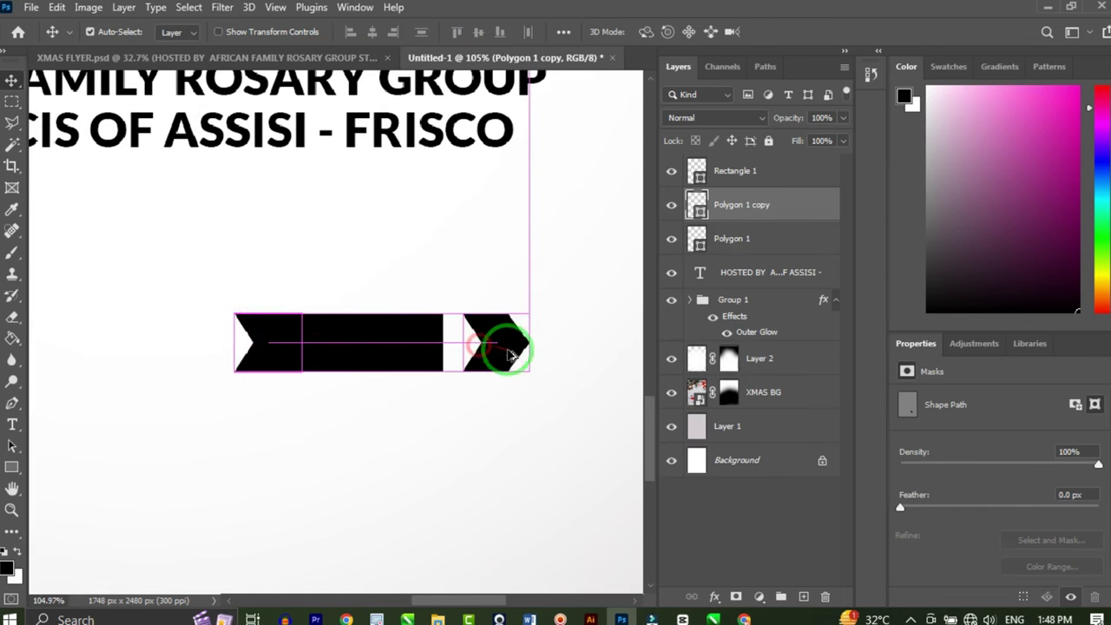
key("ctrl+t")
right_click(510, 364)
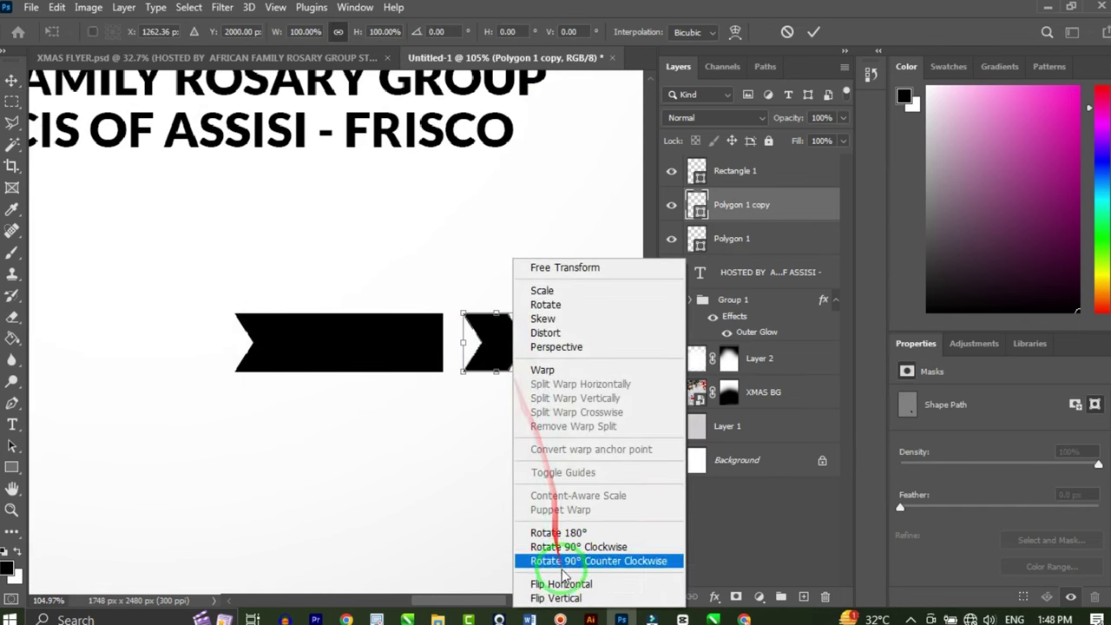
left_click(555, 583)
scroll(502, 375, "up", 2)
left_click_drag(492, 371, 422, 371)
left_click(811, 32)
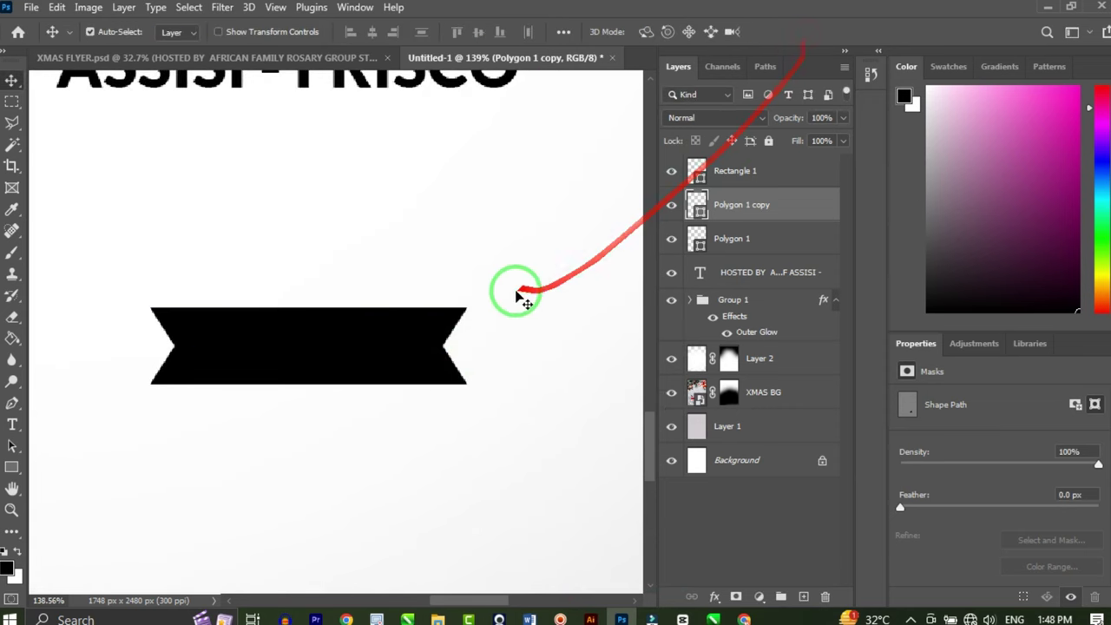
Merge the rectangle and both polygon layers into one ribbon shape
scroll(409, 310, "down", 8)
scroll(414, 319, "up", 3)
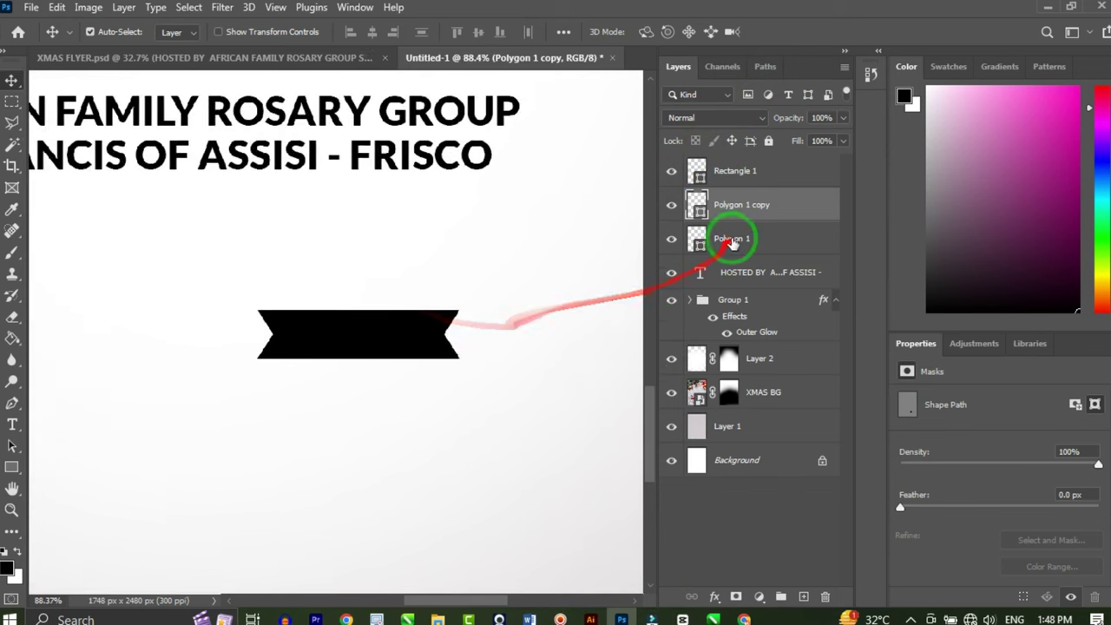
left_click(731, 238)
left_click(734, 170, "shift")
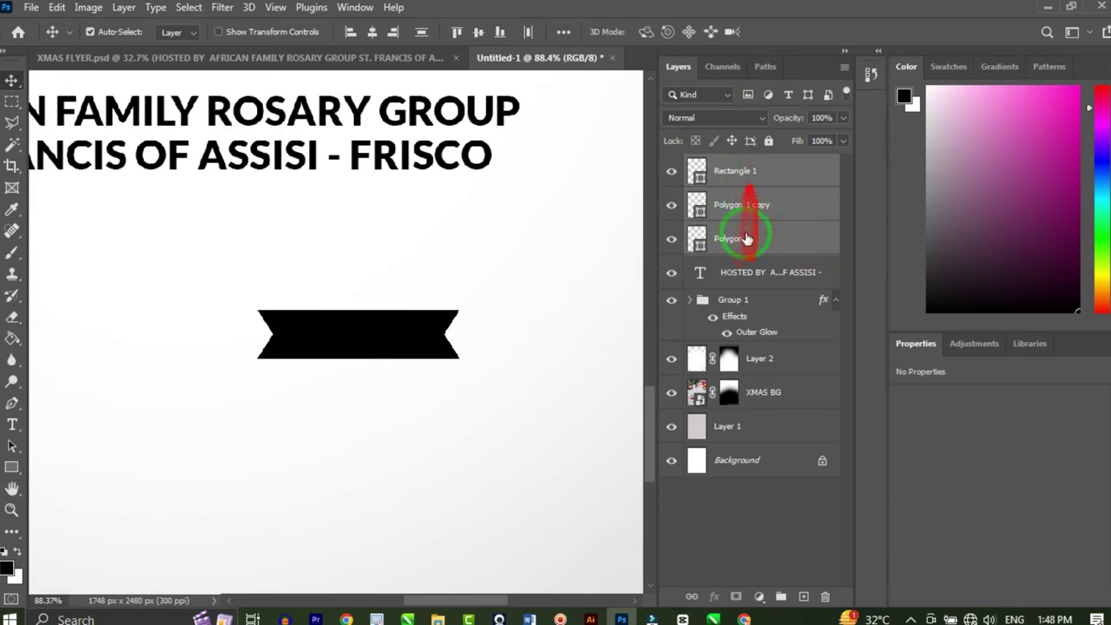
key("ctrl+e")
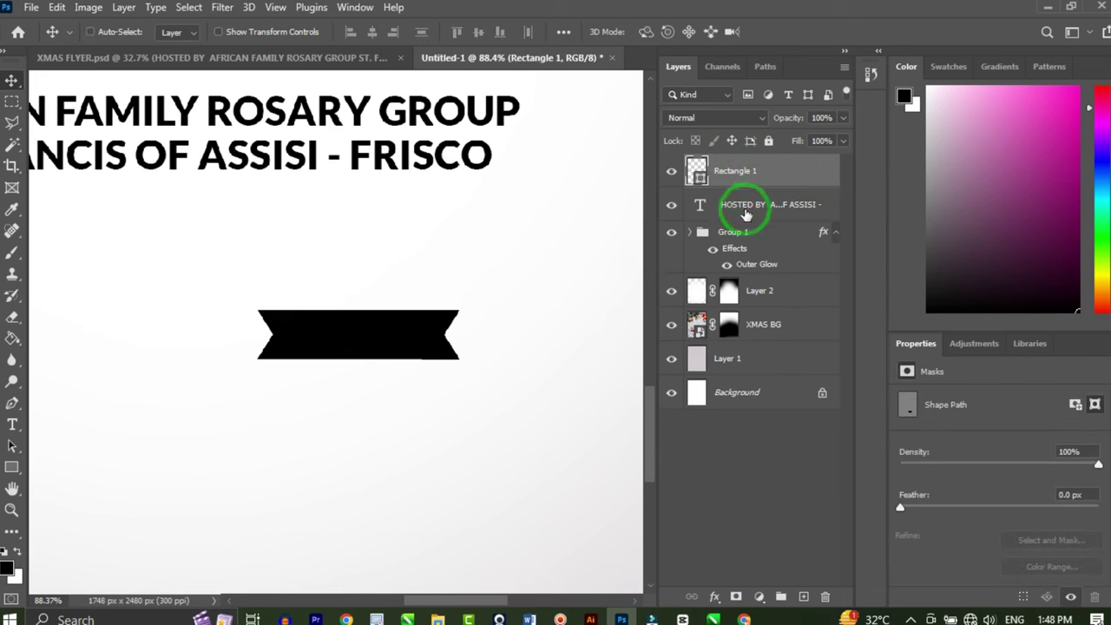
Scale the ribbon to 278.79% width and 165.93% height, and center it under the host text at about X 874, Y 1901 px
scroll(442, 313, "down", 3)
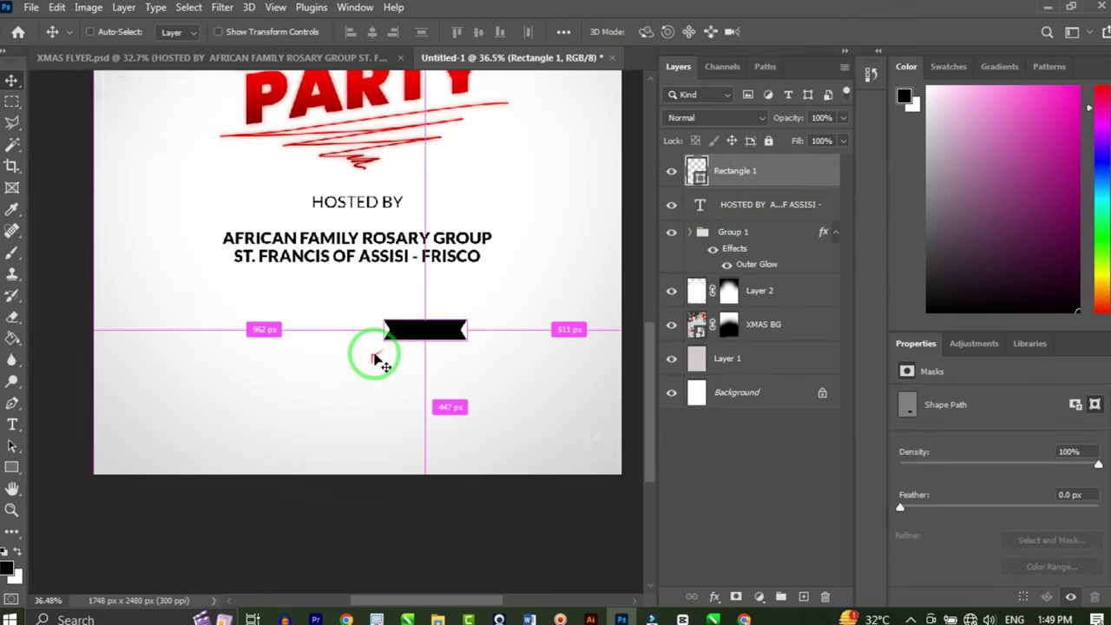
key("ctrl+t")
scroll(397, 347, "up", 2)
left_click_drag(355, 328, 148, 339)
scroll(392, 295, "down", 2)
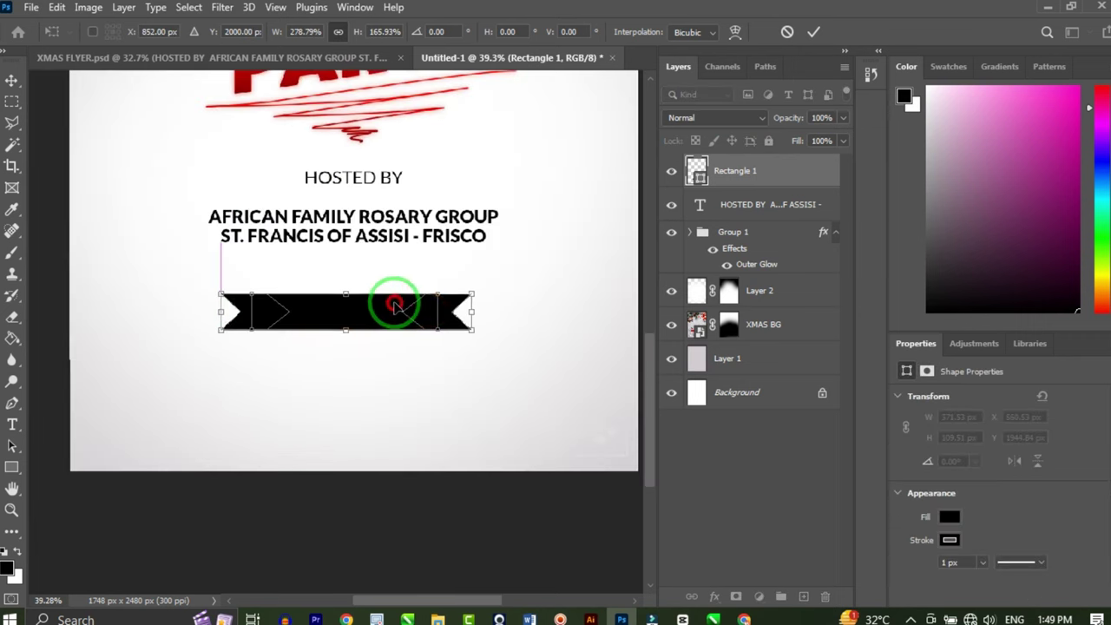
left_click_drag(391, 305, 396, 285)
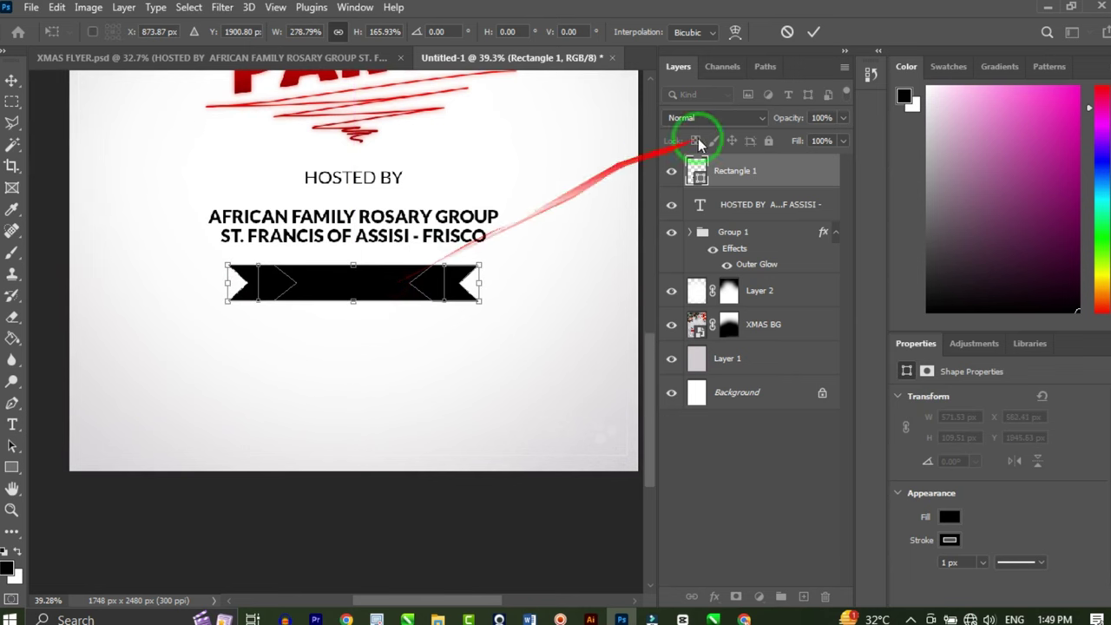
left_click(814, 35)
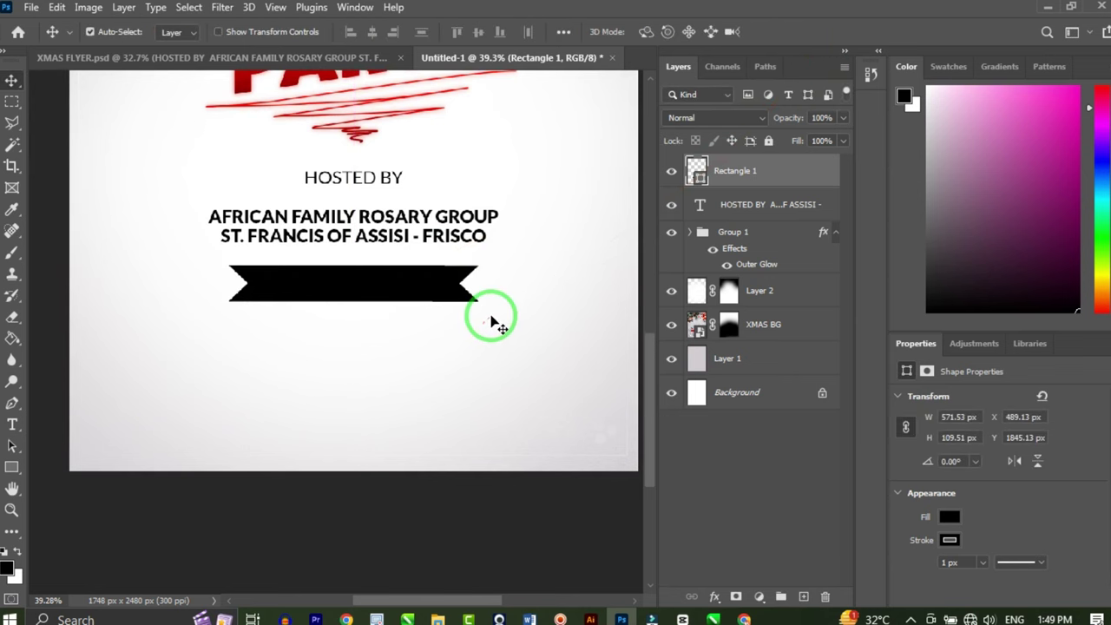
Add a bright red Color Overlay effect to the ribbon shape
scroll(496, 322, "down", 1)
left_click(713, 594)
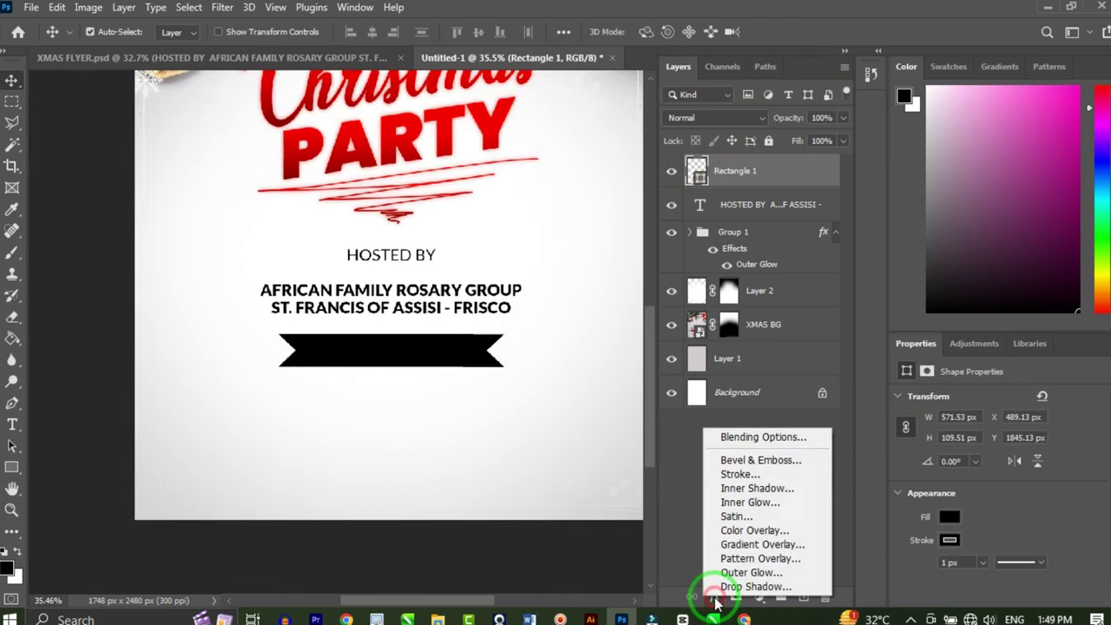
left_click(755, 530)
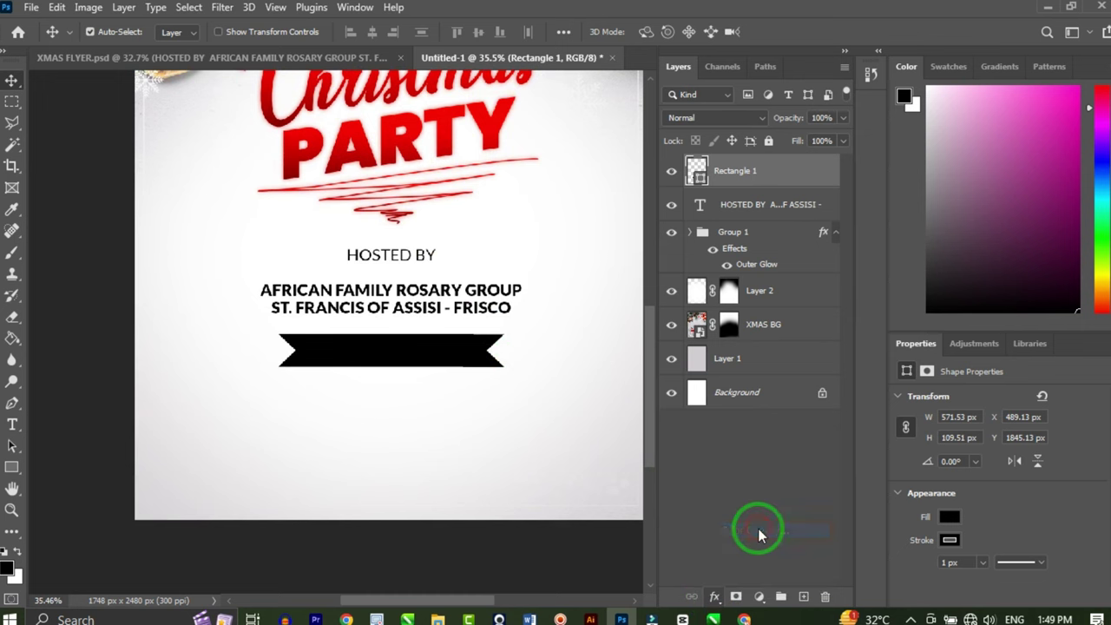
left_click(866, 96)
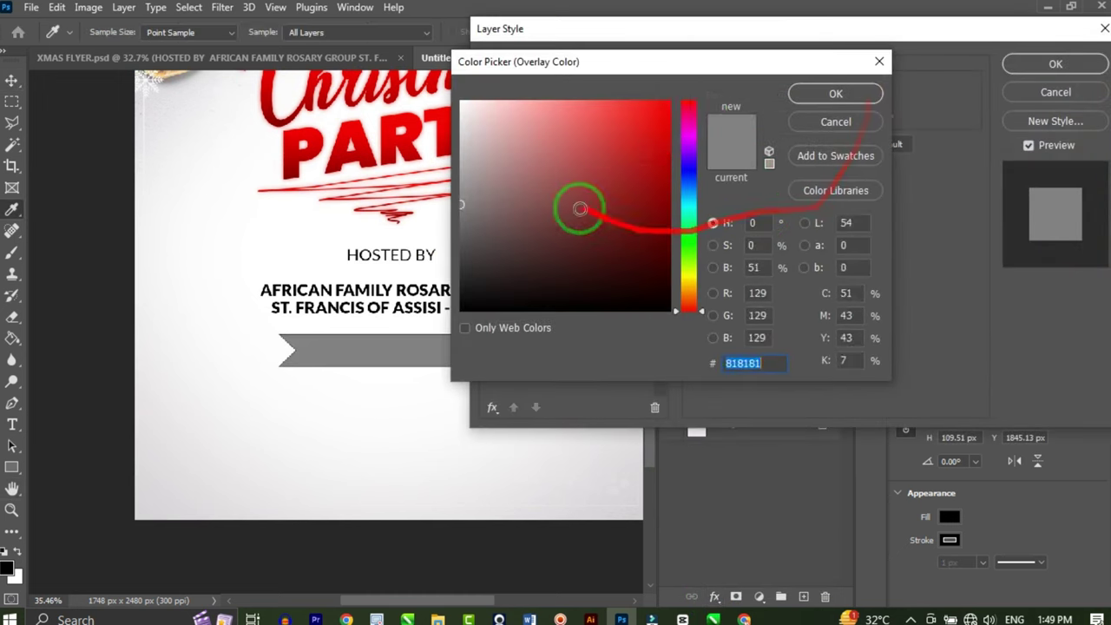
left_click_drag(578, 205, 818, 42)
left_click(821, 95)
left_click(1067, 60)
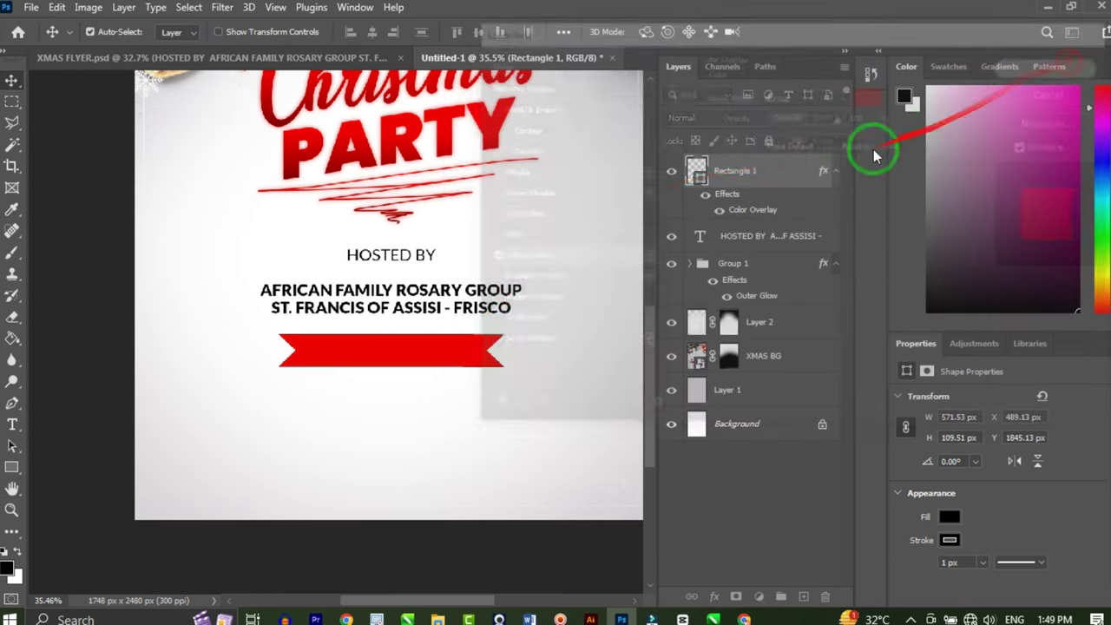
Remove the ribbon shape's black stroke by setting it to no color
scroll(445, 362, "up", 4)
key("u")
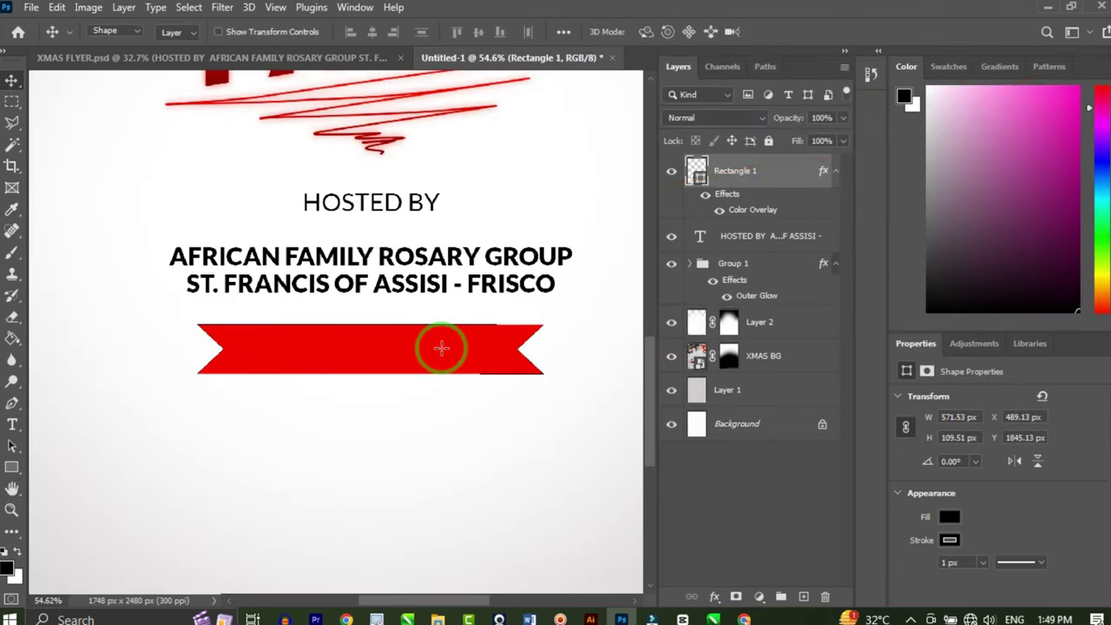
left_click(178, 32)
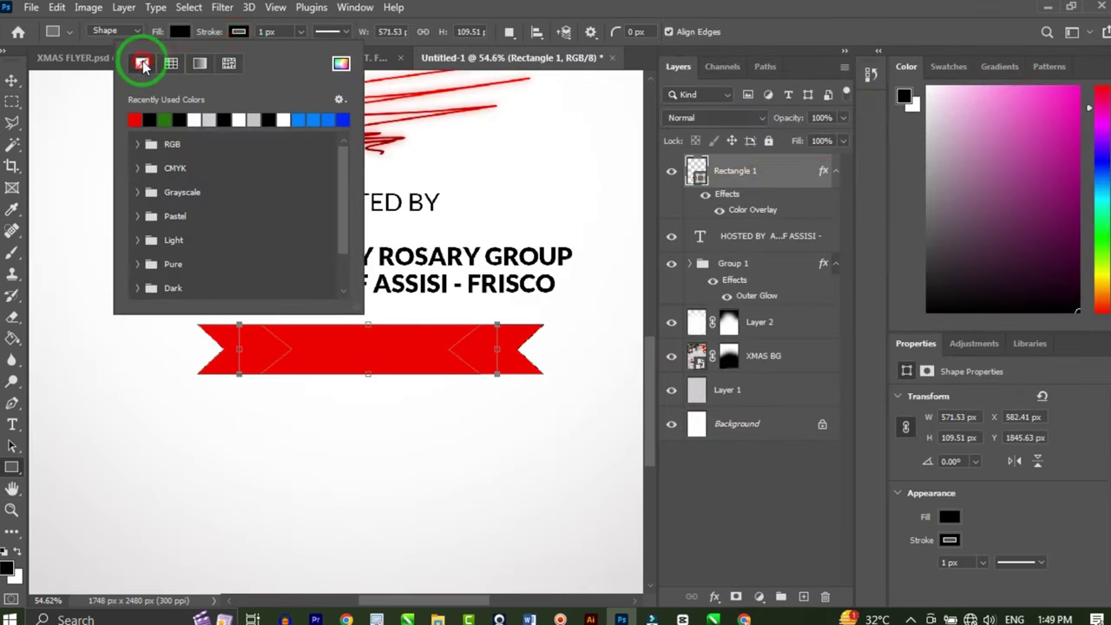
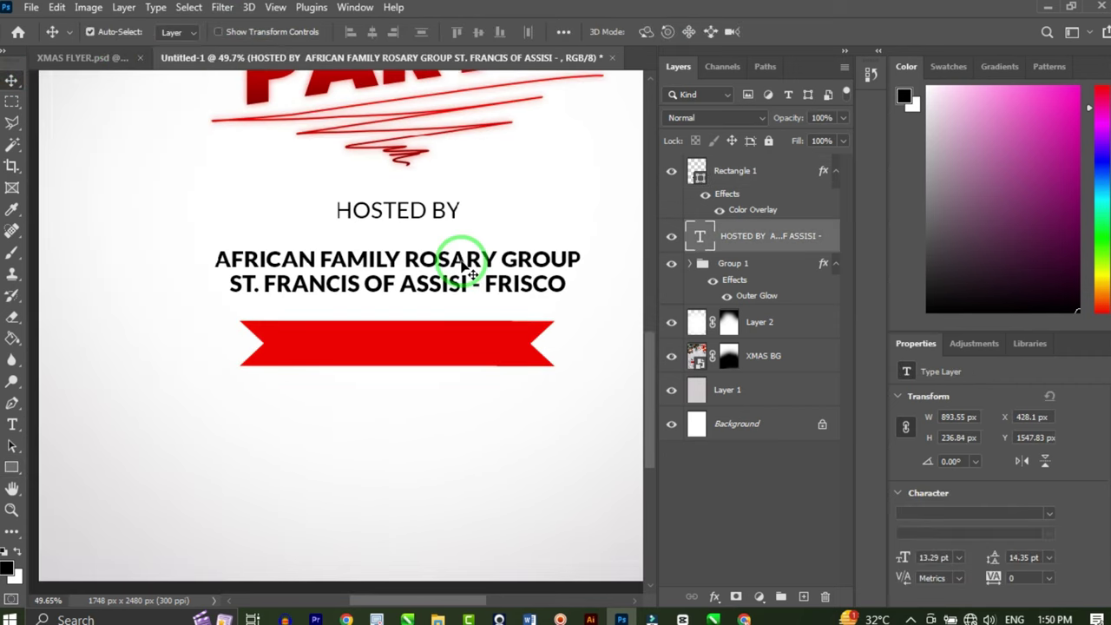
Duplicate the host text, stack the copy above the ribbon shape, and move it down over the ribbon
key("ctrl+j")
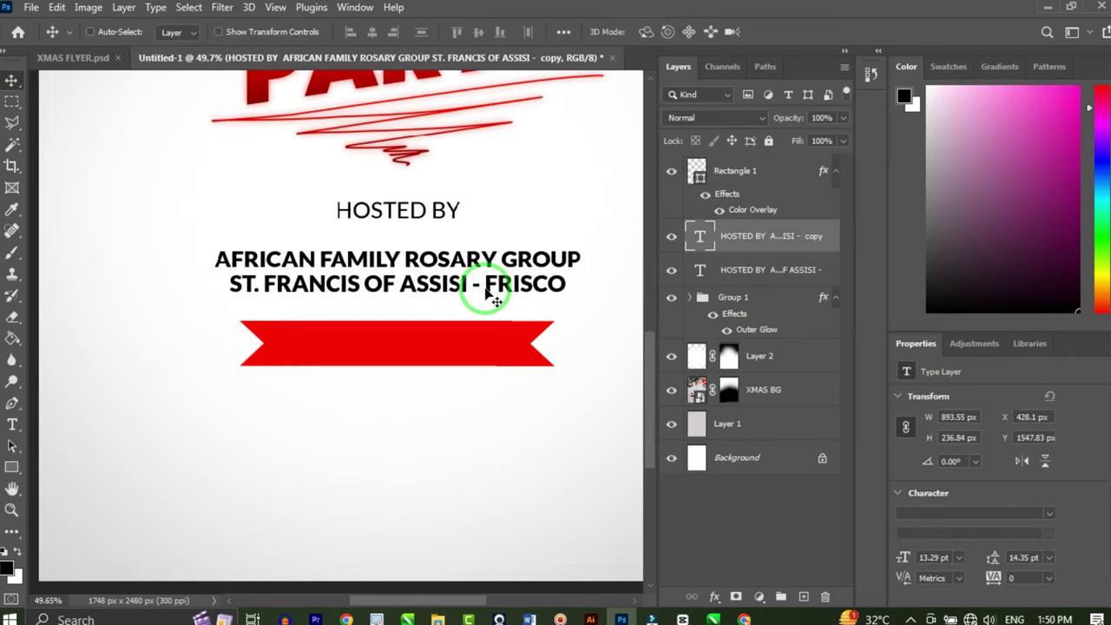
left_click_drag(753, 252, 751, 168)
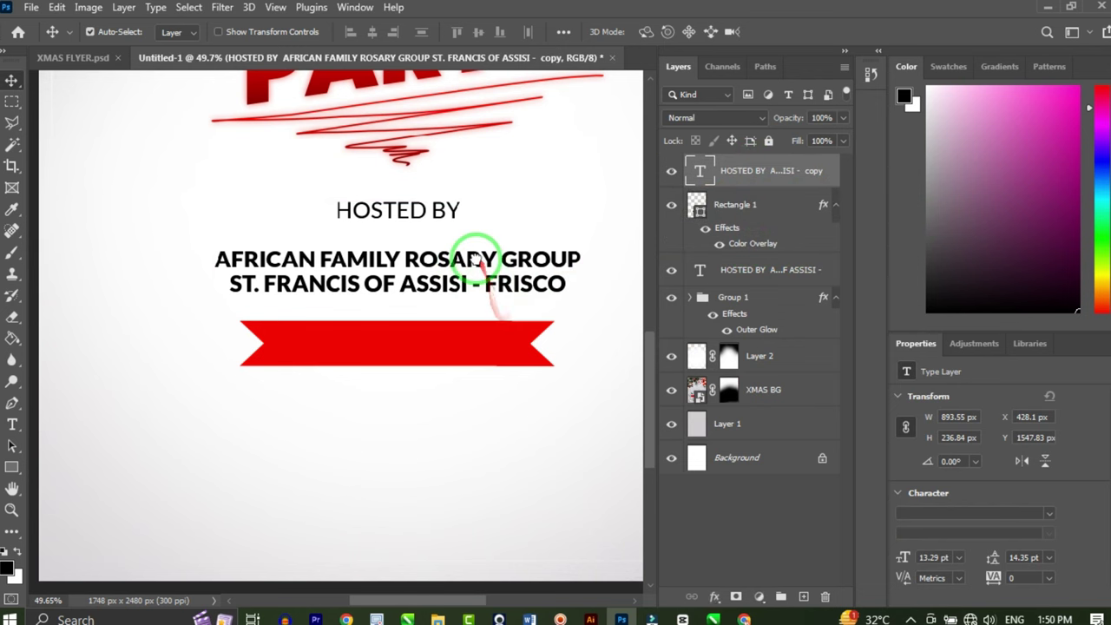
left_click_drag(466, 270, 232, 243)
Replace the copied text with "DECEMBER 25, 2023" and color it white
key("t")
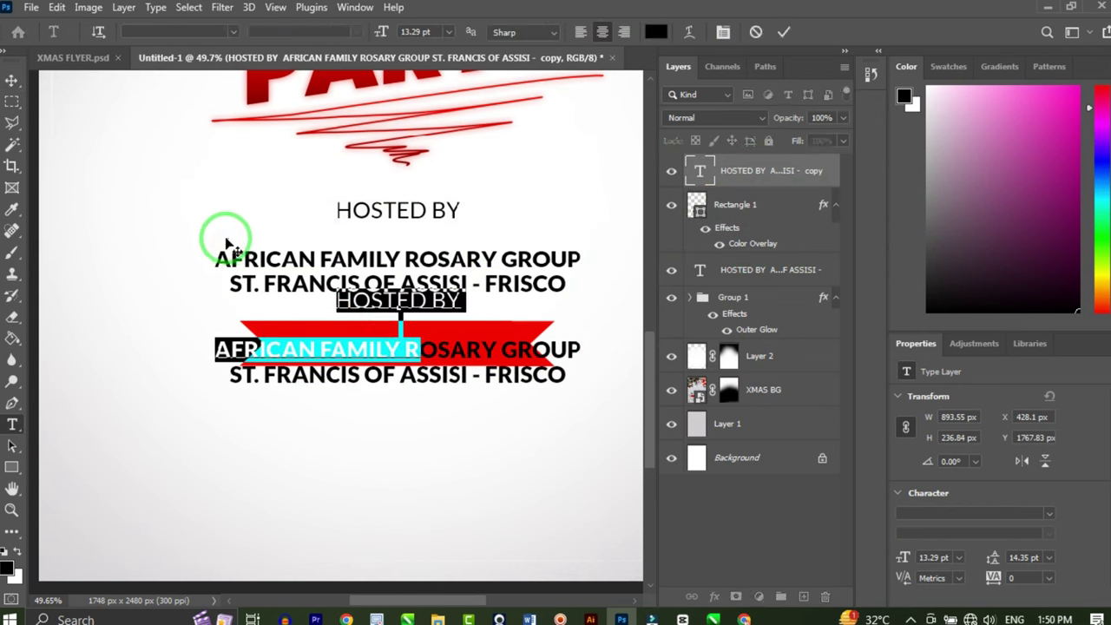
key("ctrl+a")
key("BackSpace")
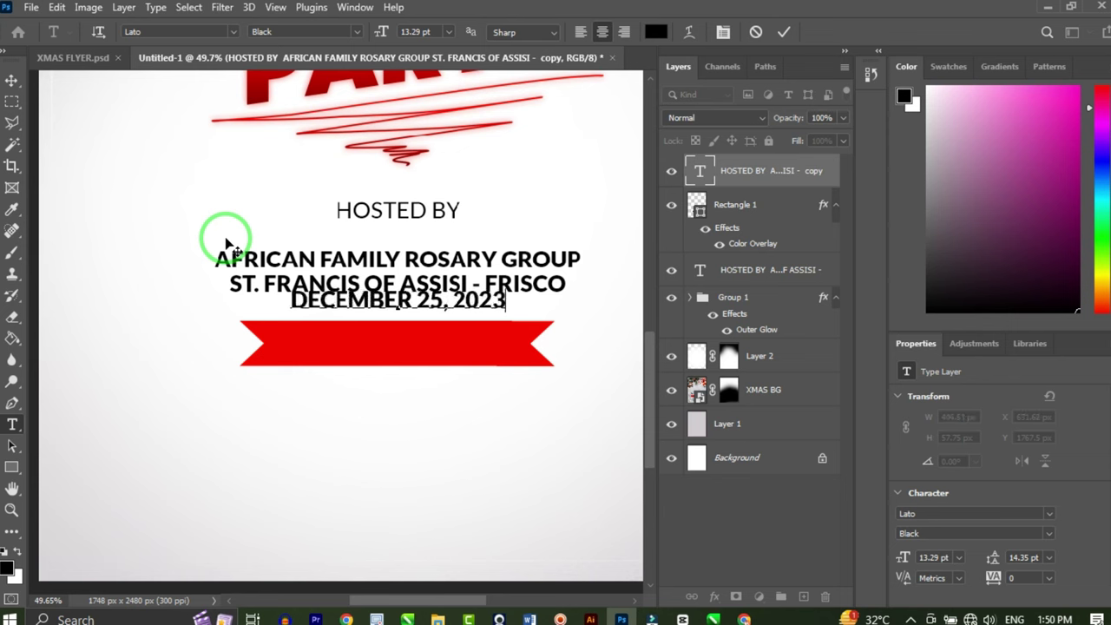
key("ctrl+a")
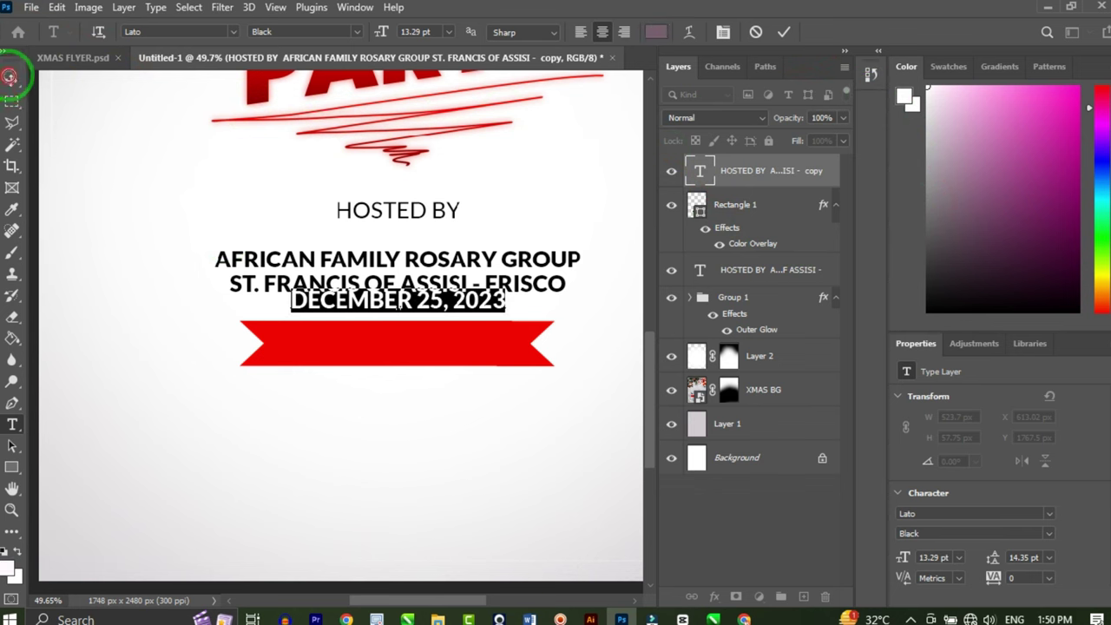
left_click(9, 76)
Position the date text on the red ribbon at about X 577, Y 1865 px and enlarge it to about 15 pt
left_click_drag(355, 305, 350, 347)
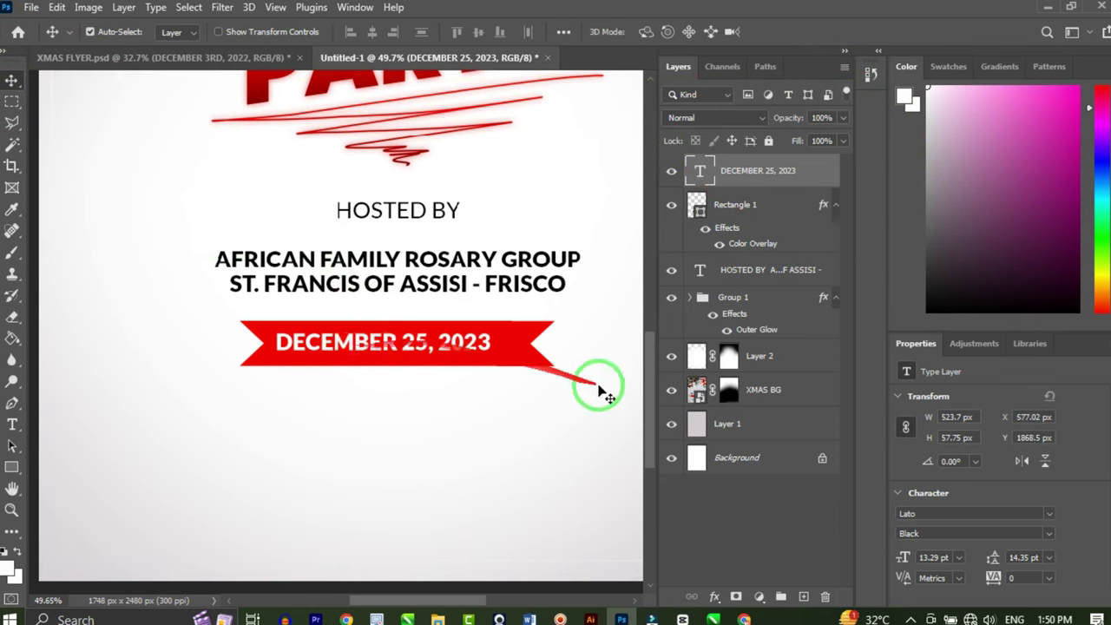
key("ctrl+t")
left_click_drag(503, 341, 527, 342)
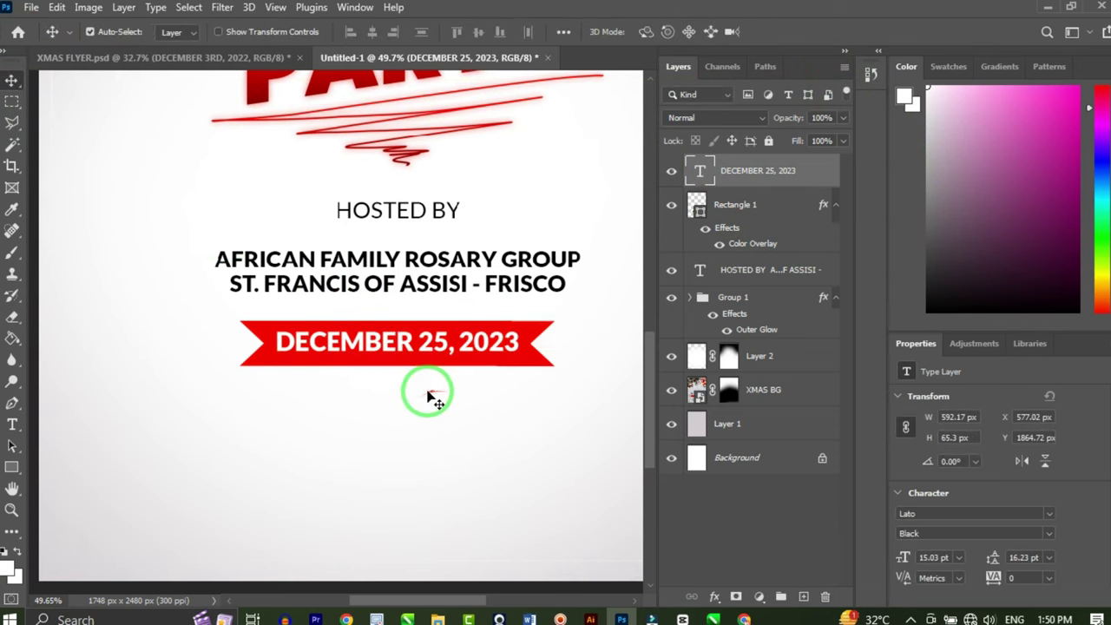
Copy the "12:00PM - 3:00PM" text from XMAS FLYER.psd into the new flyer and place it just below the date ribbon
scroll(419, 399, "down", 4)
left_click_drag(486, 286, 436, 454)
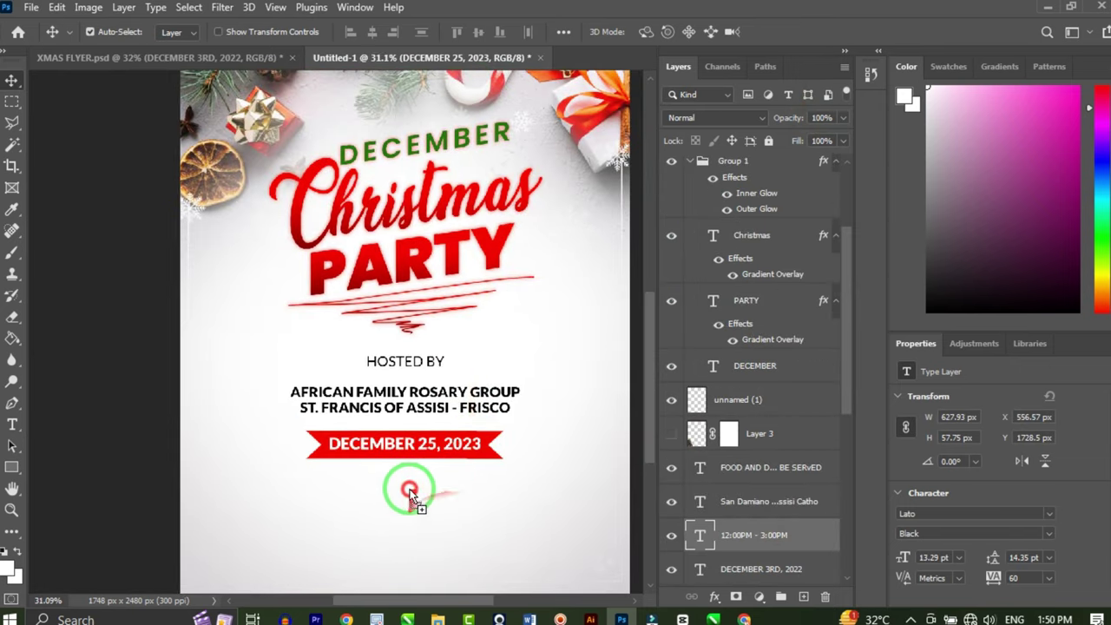
scroll(412, 494, "up", 5)
scroll(436, 454, "down", 4)
scroll(441, 462, "down", 1)
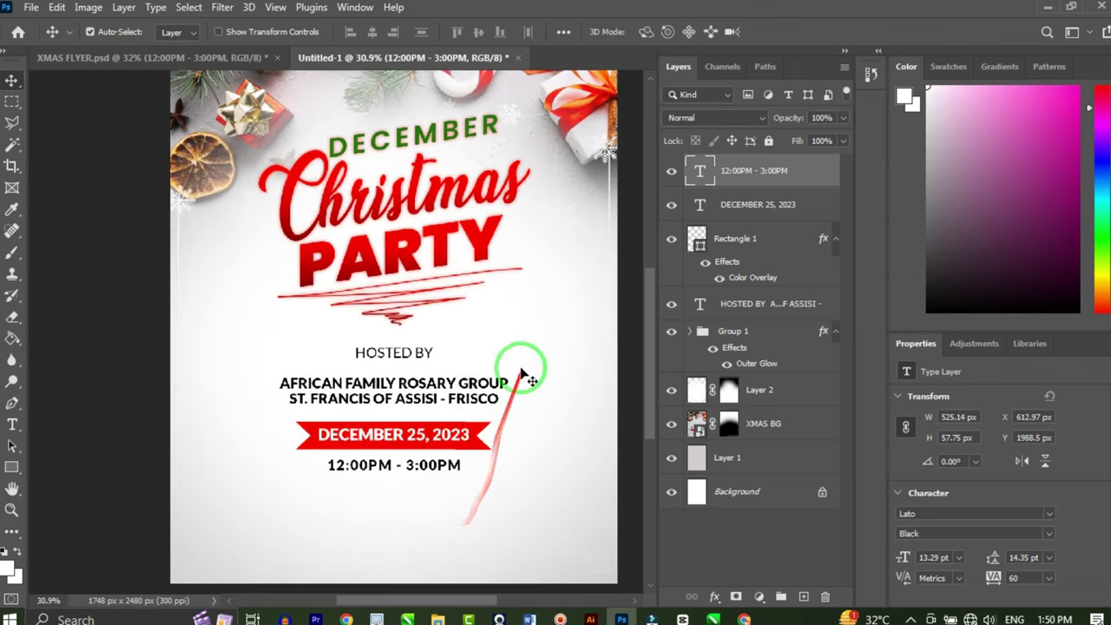
Copy the location pin and venue text from XMAS FLYER.psd, place them below the time, and scale both to 86.65%
left_click_drag(531, 373, 434, 403)
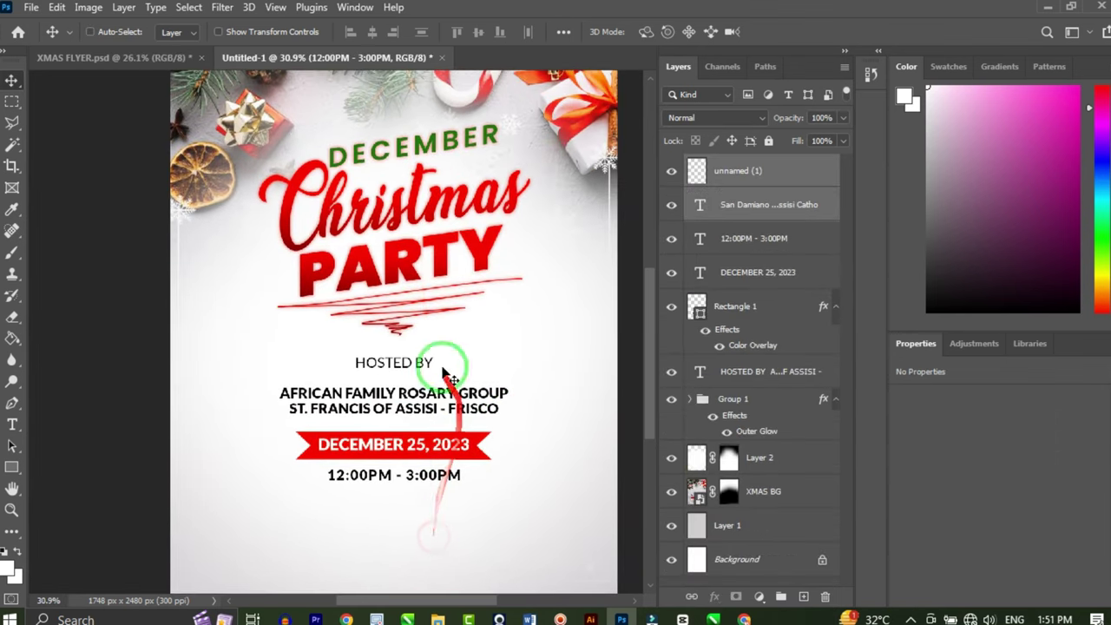
scroll(442, 356, "down", 3)
scroll(389, 479, "up", 5)
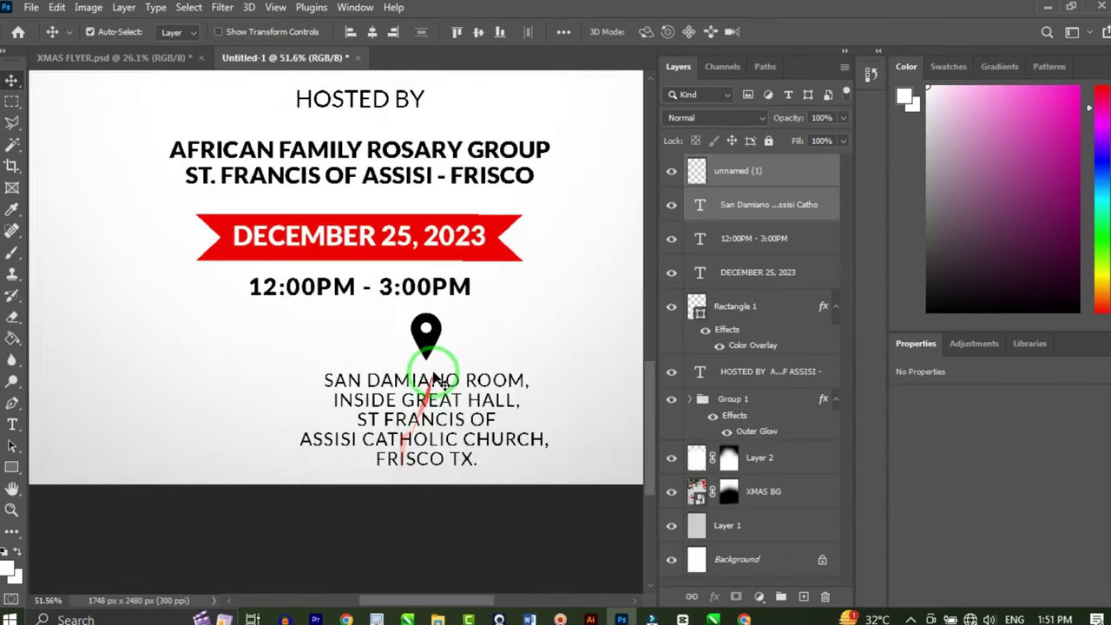
left_click_drag(434, 379, 371, 353)
scroll(371, 356, "down", 2)
key("ctrl+t")
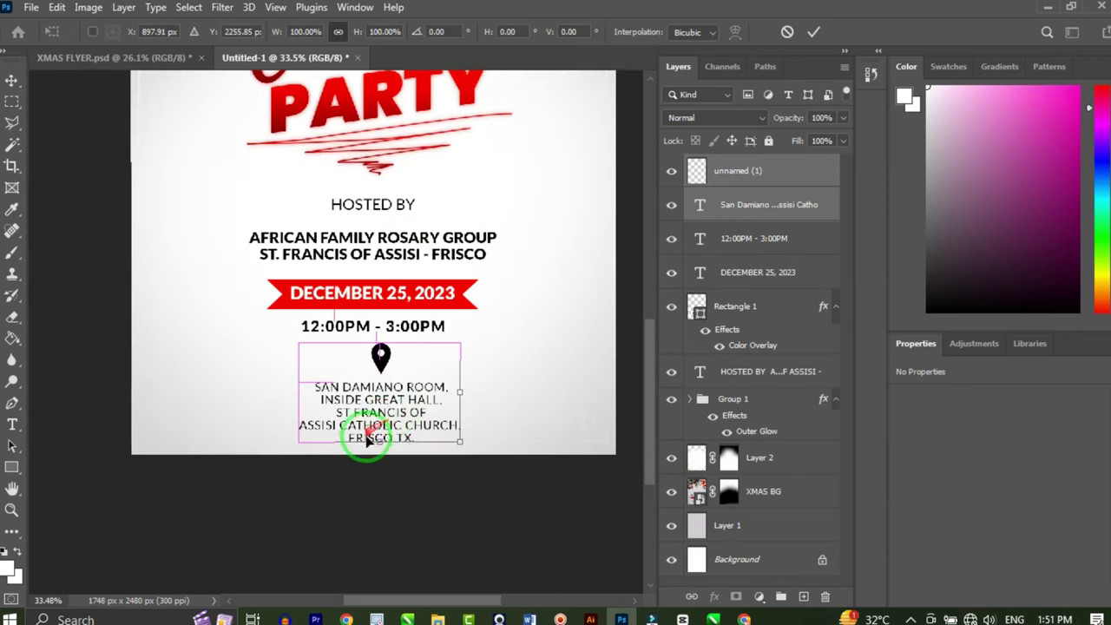
left_click_drag(386, 441, 388, 427)
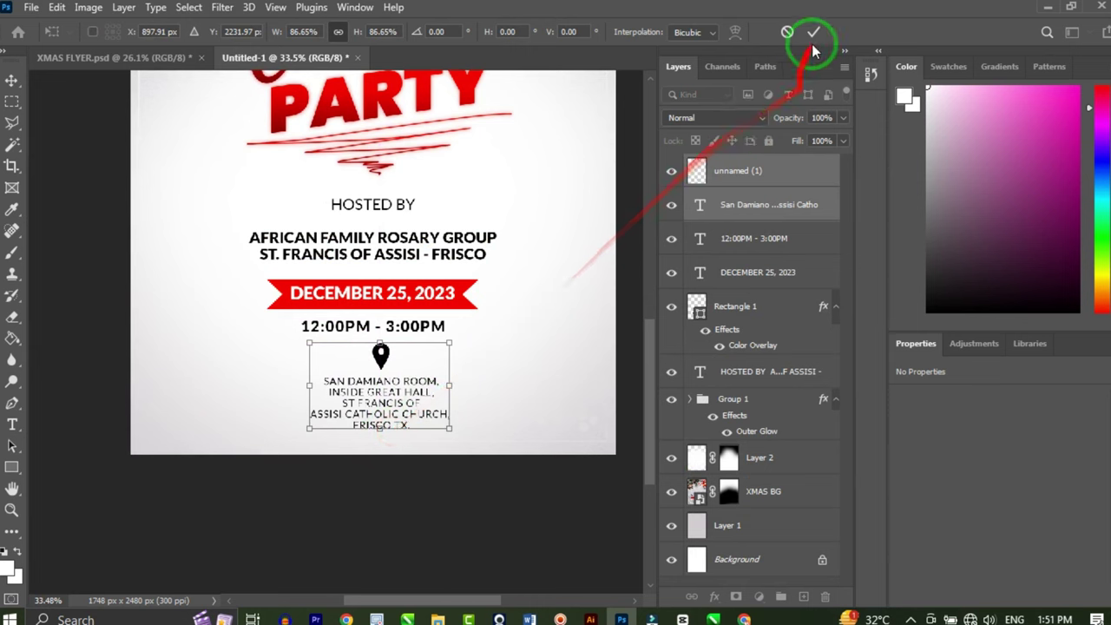
left_click(812, 32)
Reflow the venue text into three lines by joining lines one and two, and lines three and four
scroll(373, 399, "up", 4)
key("t")
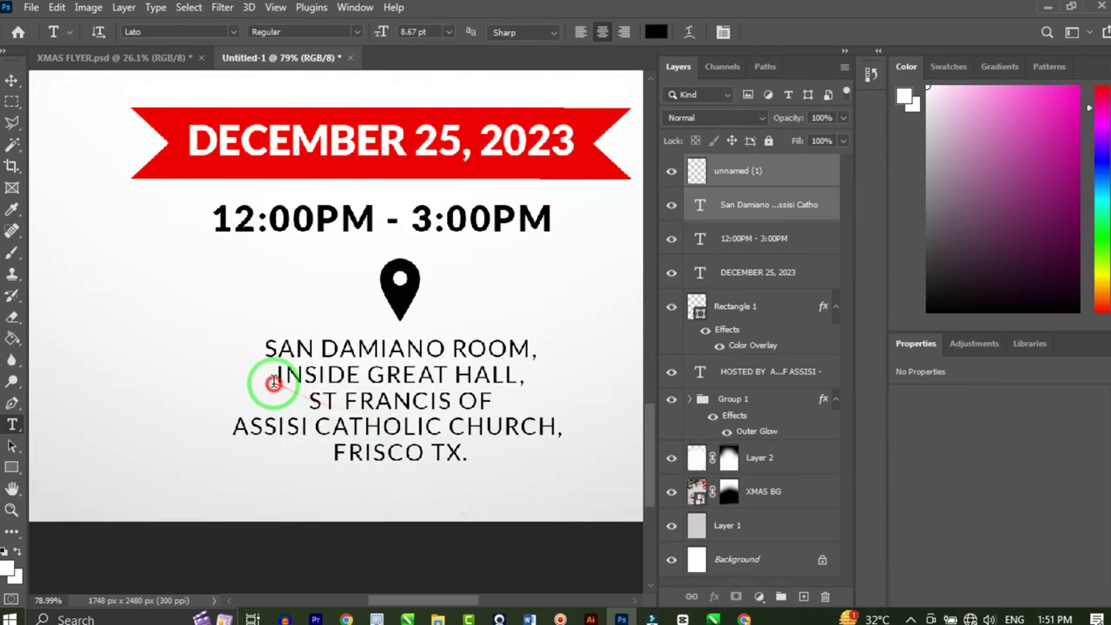
left_click(272, 376)
key("BackSpace")
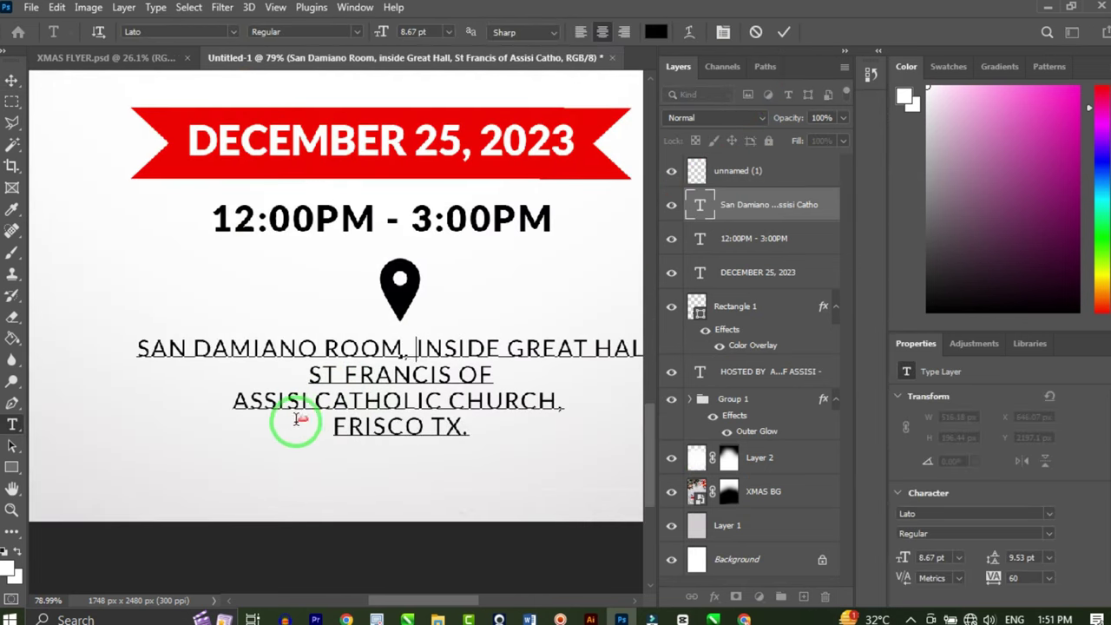
key("BackSpace")
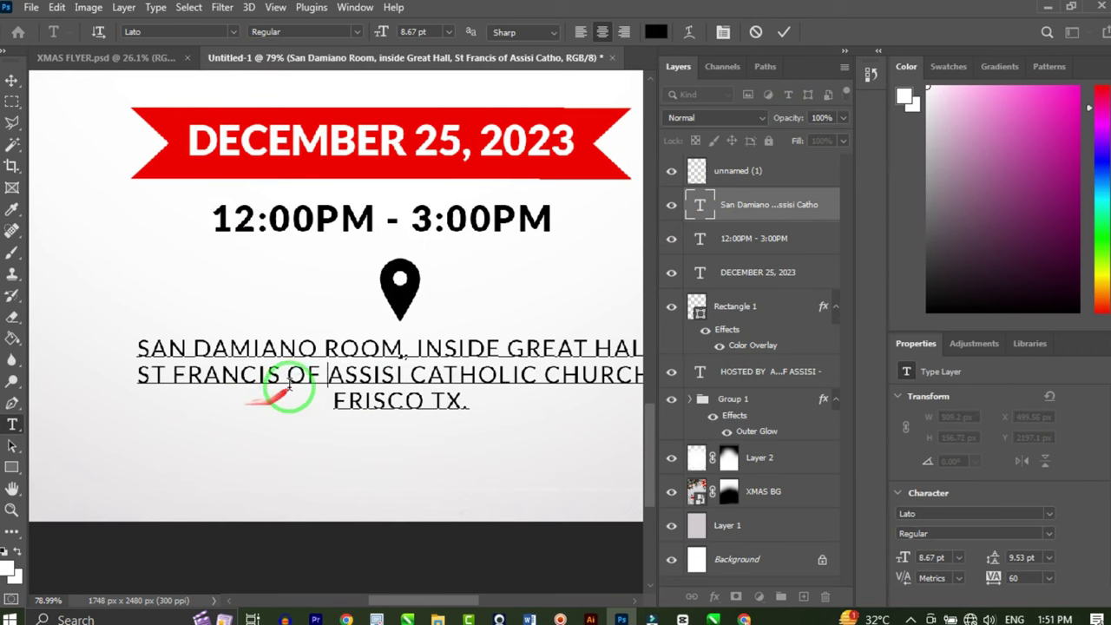
scroll(240, 401, "down", 3)
left_click(12, 80)
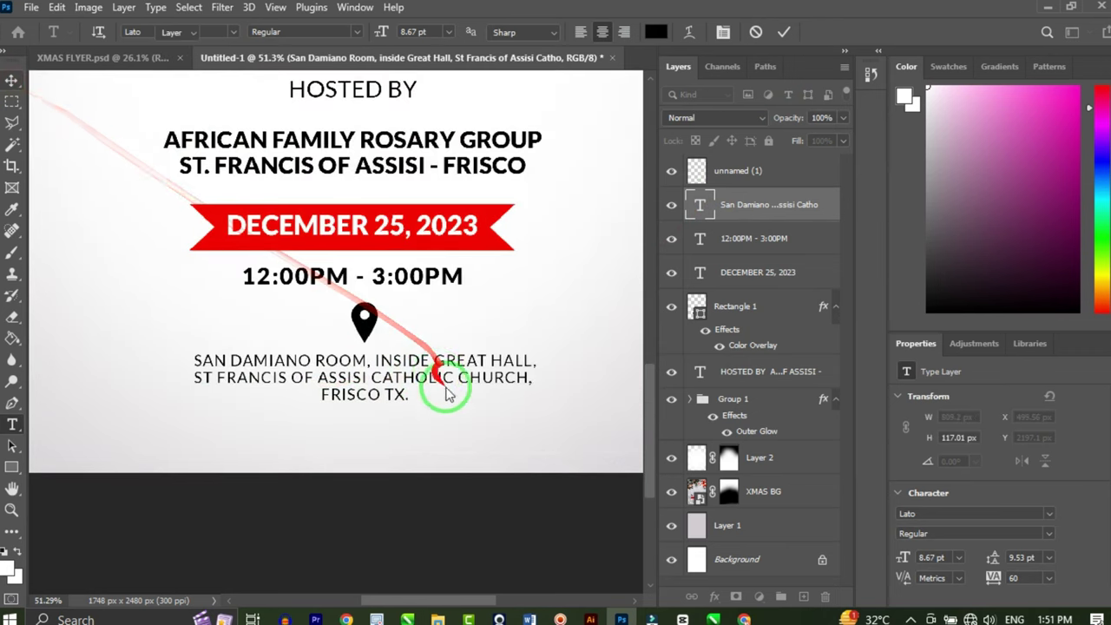
Scale the venue text down to 93.76% below the location pin
scroll(450, 396, "down", 4)
scroll(460, 409, "up", 2)
key("ctrl+t")
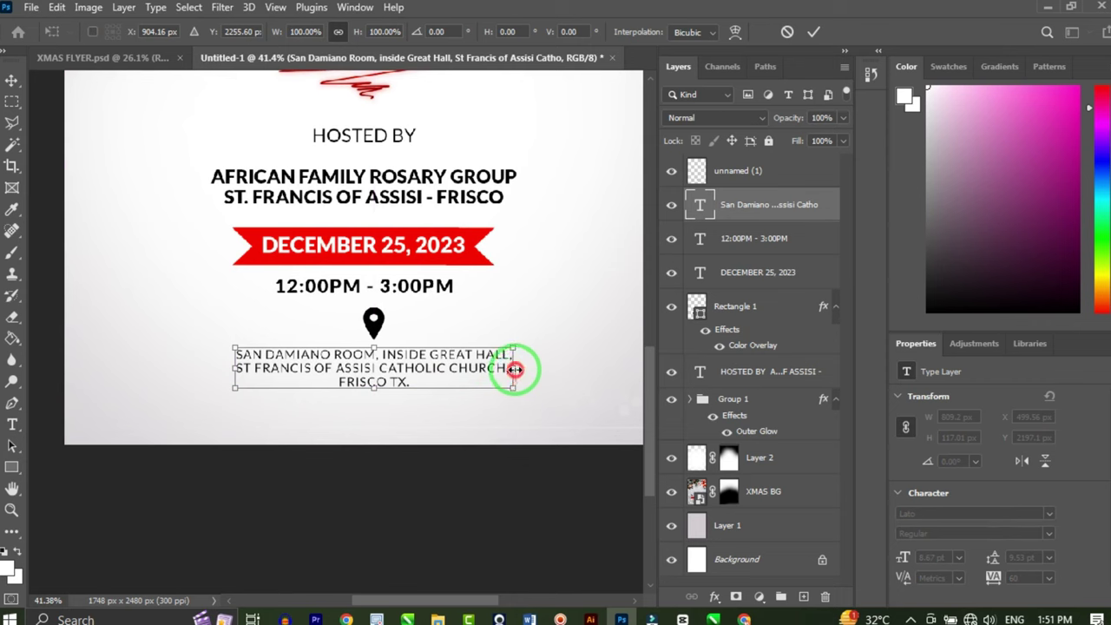
left_click_drag(514, 369, 506, 374)
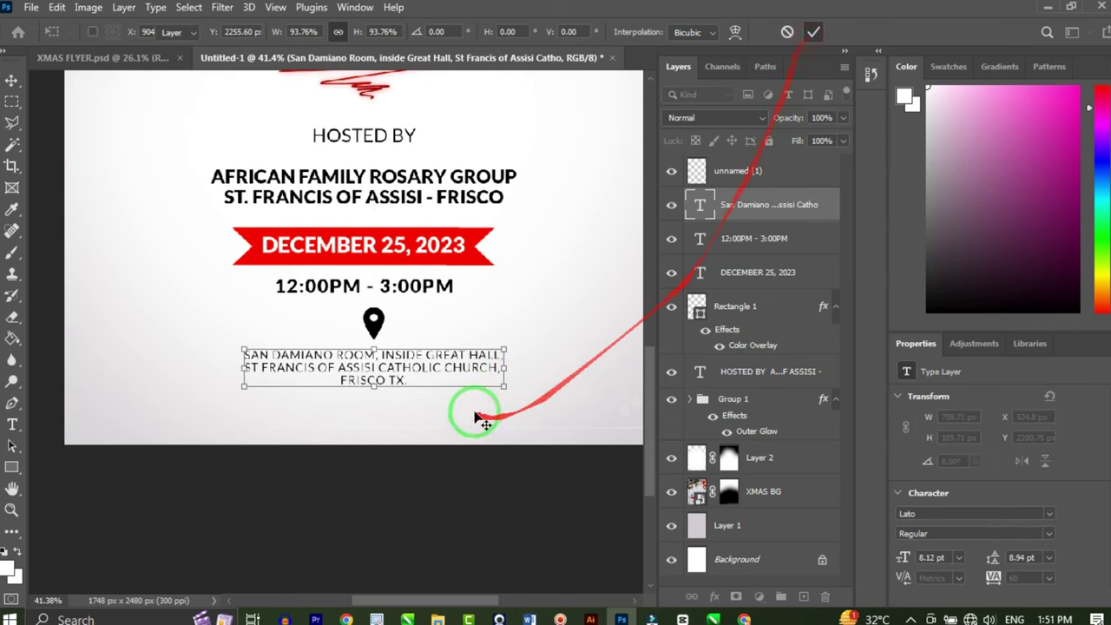
key("Return")
Copy the red "FOOD AND DRINKS WILL BE SERVED" line from XMAS FLYER.psd and place it below the venue at about X 510, Y 2371 px
scroll(451, 407, "up", 4)
left_click_drag(406, 254, 373, 538)
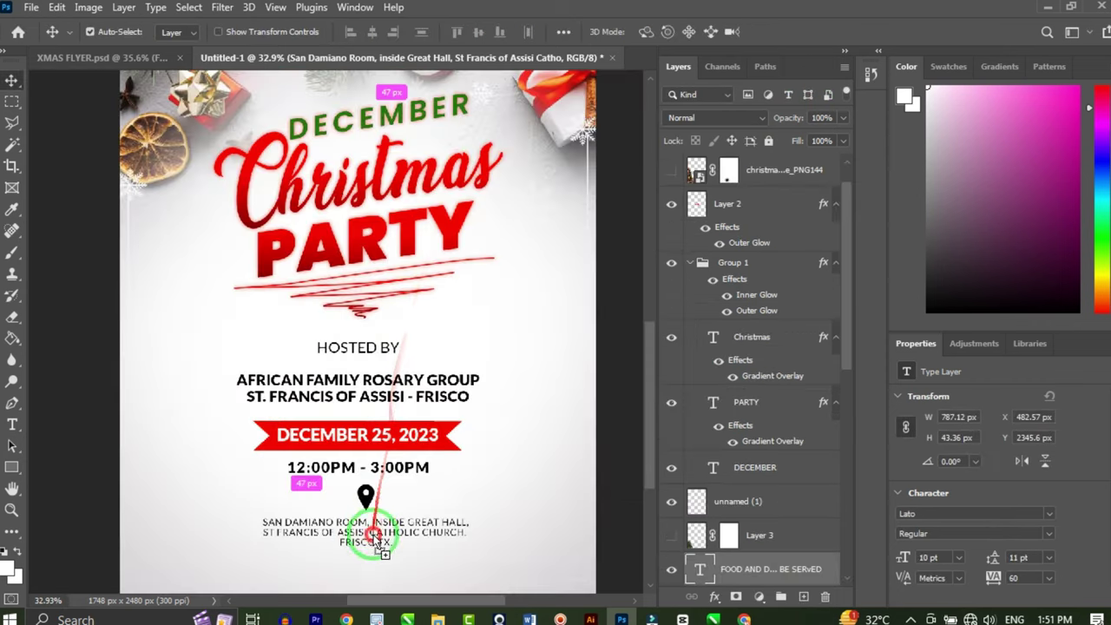
left_click_drag(364, 580, 365, 576)
scroll(390, 339, "down", 3)
scroll(384, 512, "up", 6)
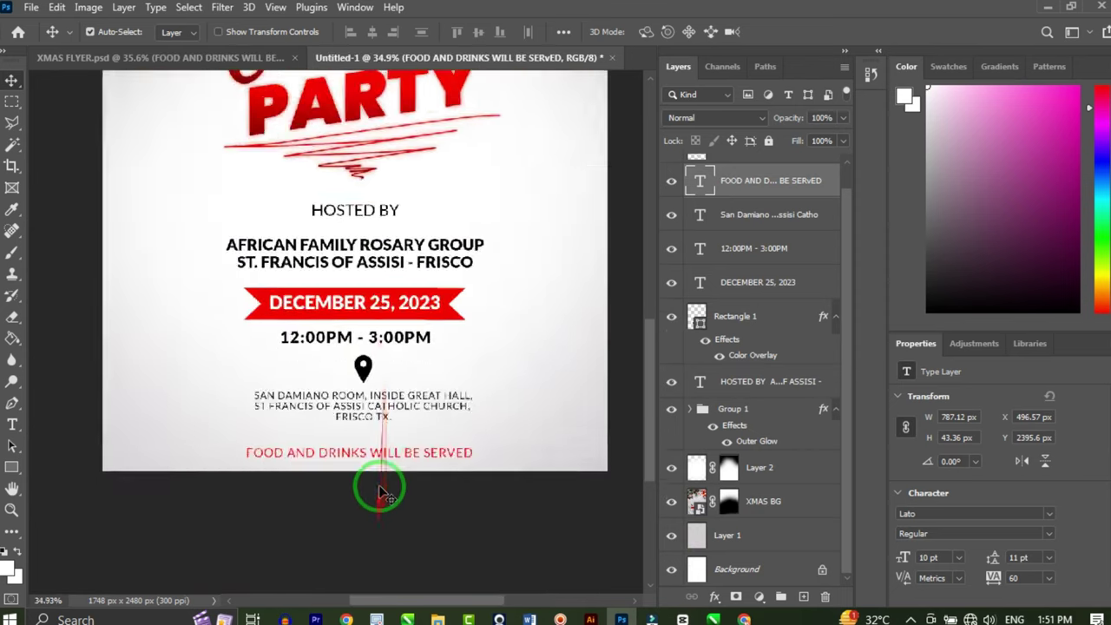
left_click_drag(381, 453, 382, 443)
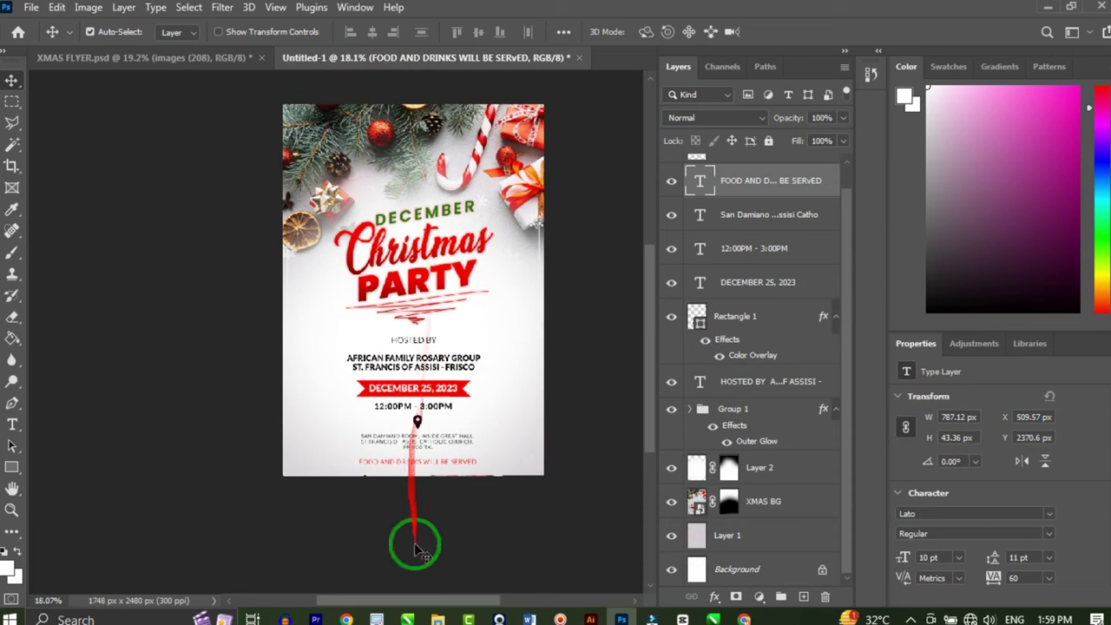
Switch to File Explorer and place the images (208) picture of red baubles from New folder (2) into the flyer
left_click(436, 614)
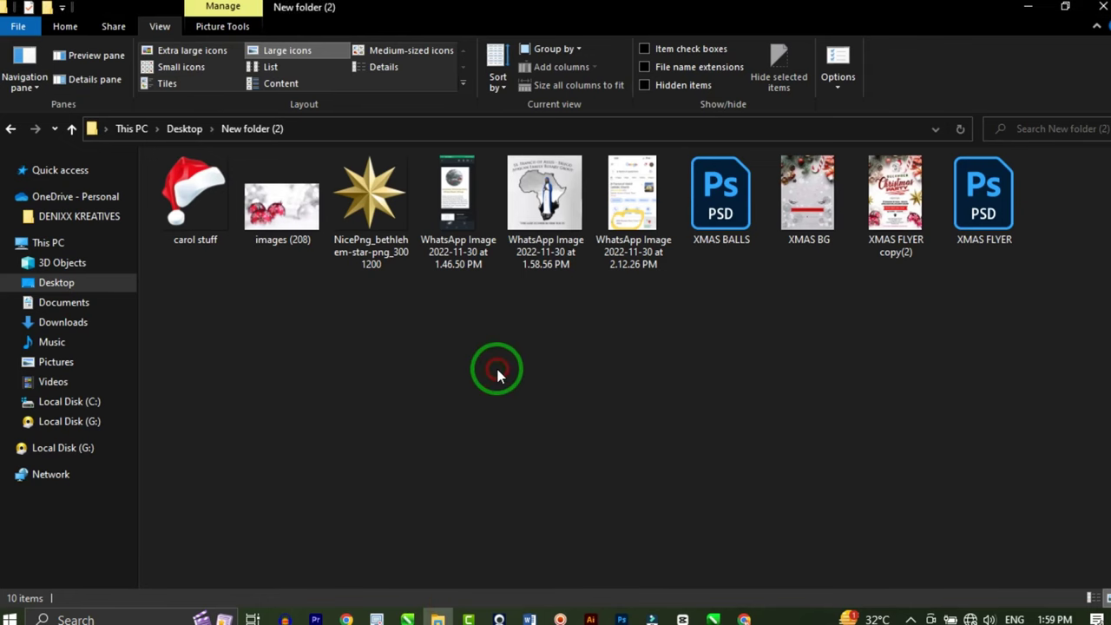
left_click(298, 217)
left_click_drag(286, 242, 408, 364)
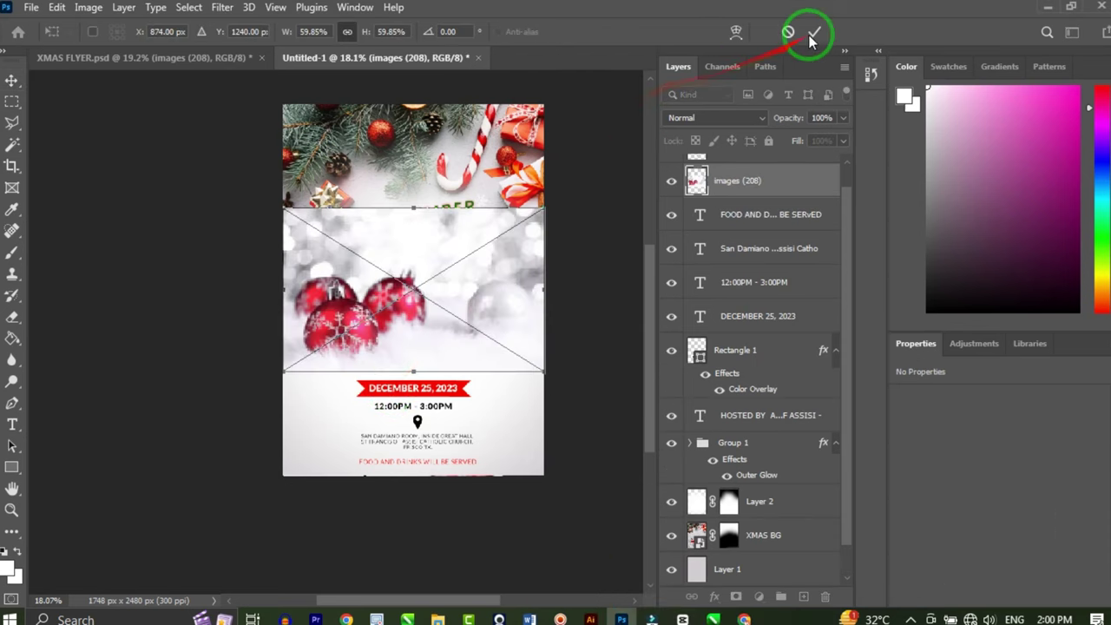
left_click(813, 33)
Move the bauble image below the title group in the stack and shift it to the lower-left corner at X -446, Y 1450 px
left_click_drag(744, 186, 744, 483)
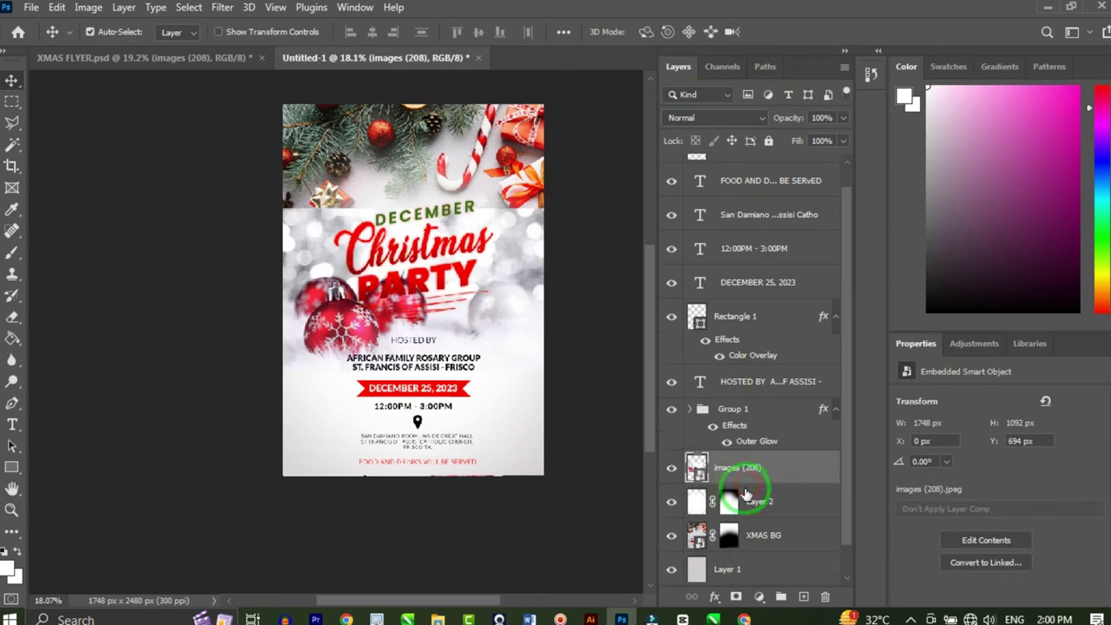
left_click_drag(285, 231, 290, 373)
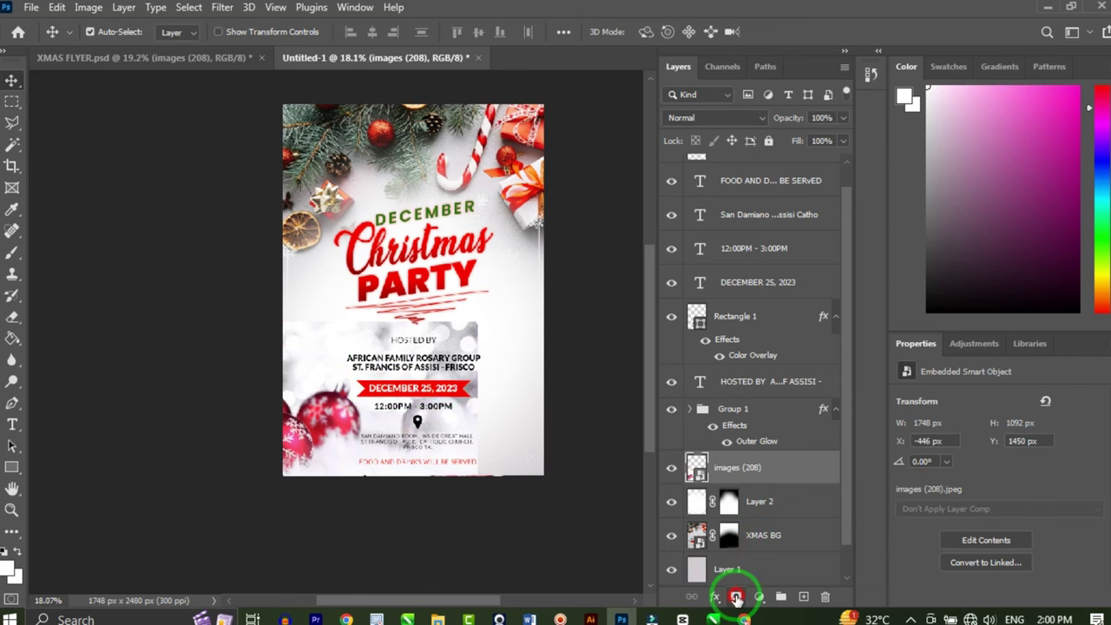
Add a layer mask to the bauble image and fade its edges around the event text with a softened 900 px black brush
left_click(735, 597)
left_click(12, 251)
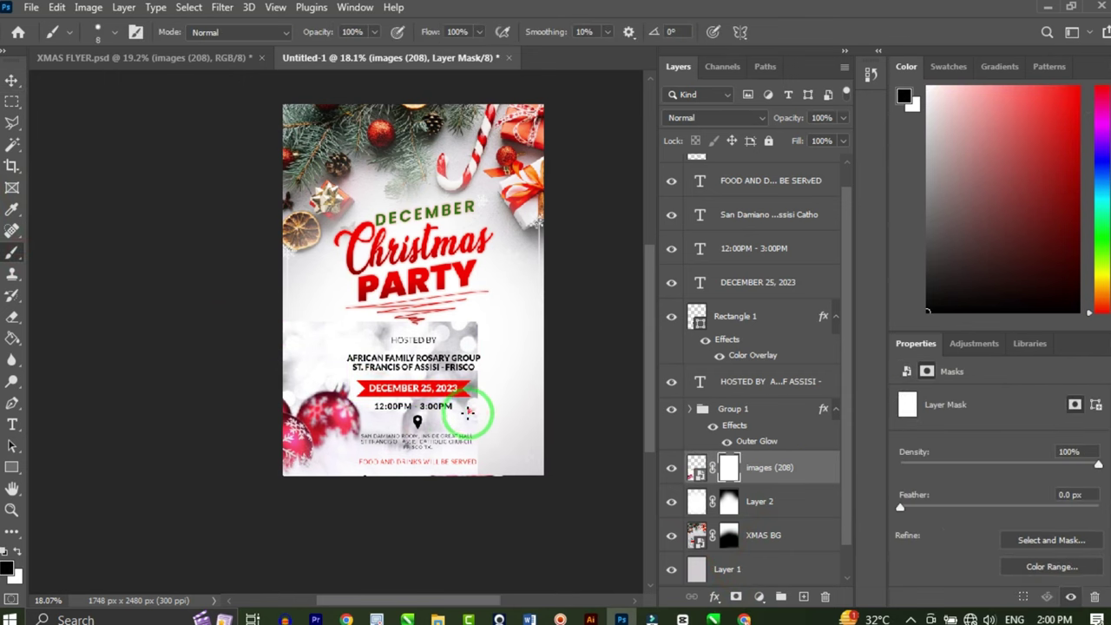
scroll(454, 438, "up", 1)
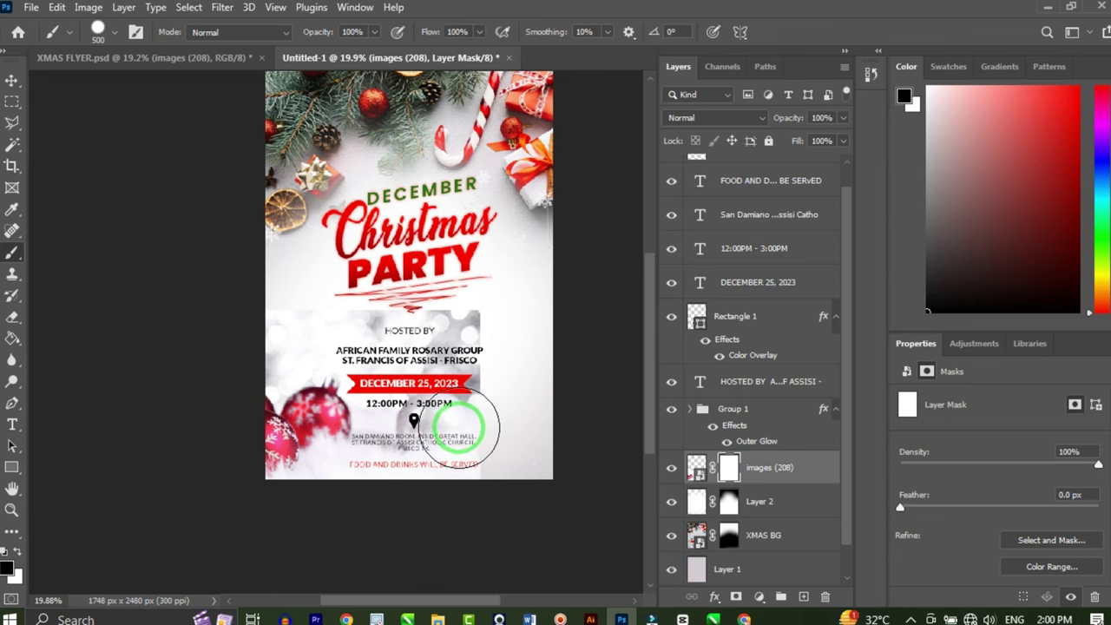
key("bracketright")
mouse_move(449, 439)
left_mouse_down()
mouse_move(441, 476)
mouse_move(443, 310)
mouse_move(426, 308)
mouse_move(442, 318)
left_mouse_up()
key("ctrl+z")
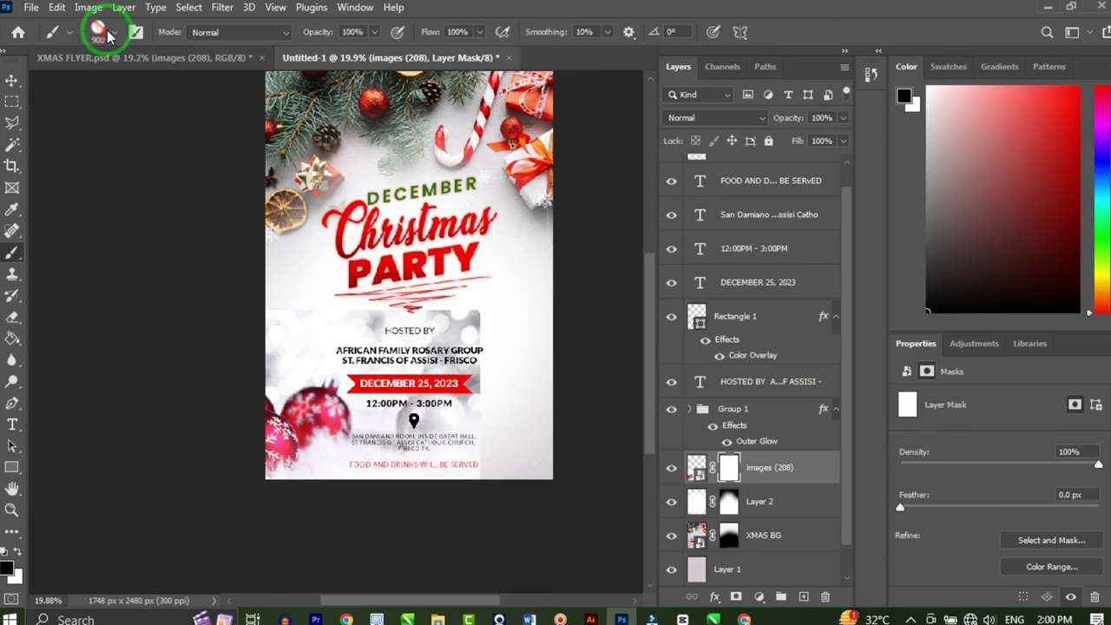
left_click(114, 35)
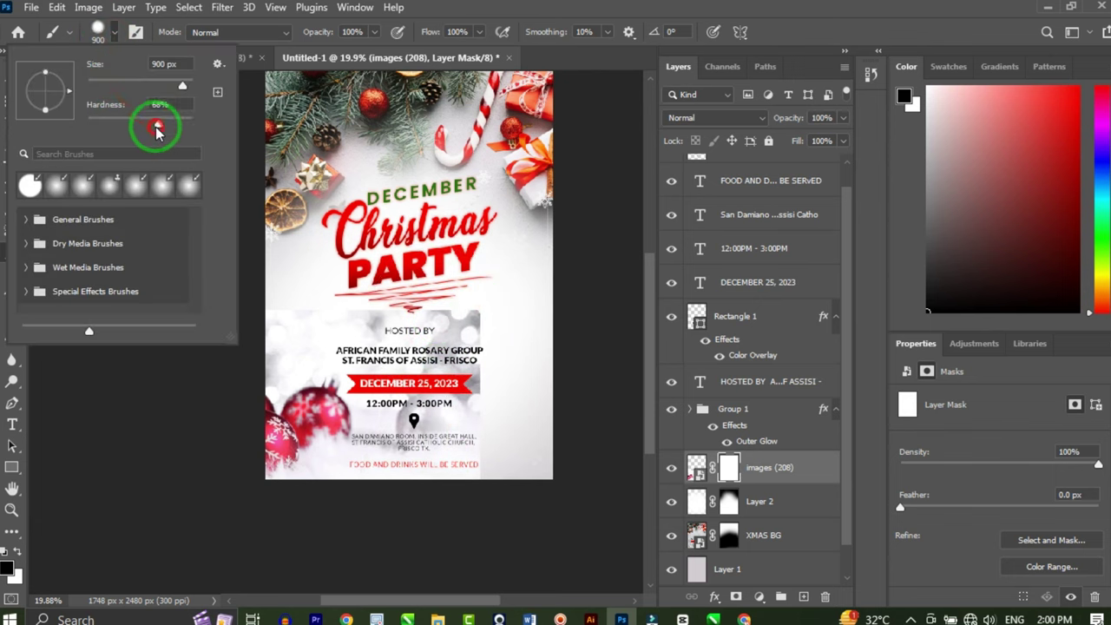
mouse_move(447, 475)
left_mouse_down()
mouse_move(475, 337)
mouse_move(466, 418)
mouse_move(416, 535)
mouse_move(428, 293)
mouse_move(214, 231)
mouse_move(404, 304)
mouse_move(296, 288)
mouse_move(274, 306)
mouse_move(305, 283)
mouse_move(7, 149)
left_mouse_up()
Duplicate the masked bauble image to the flyer's lower-right corner and paint its mask black to blend the hard edges
left_click(11, 81)
left_click_drag(290, 431, 562, 445, "alt")
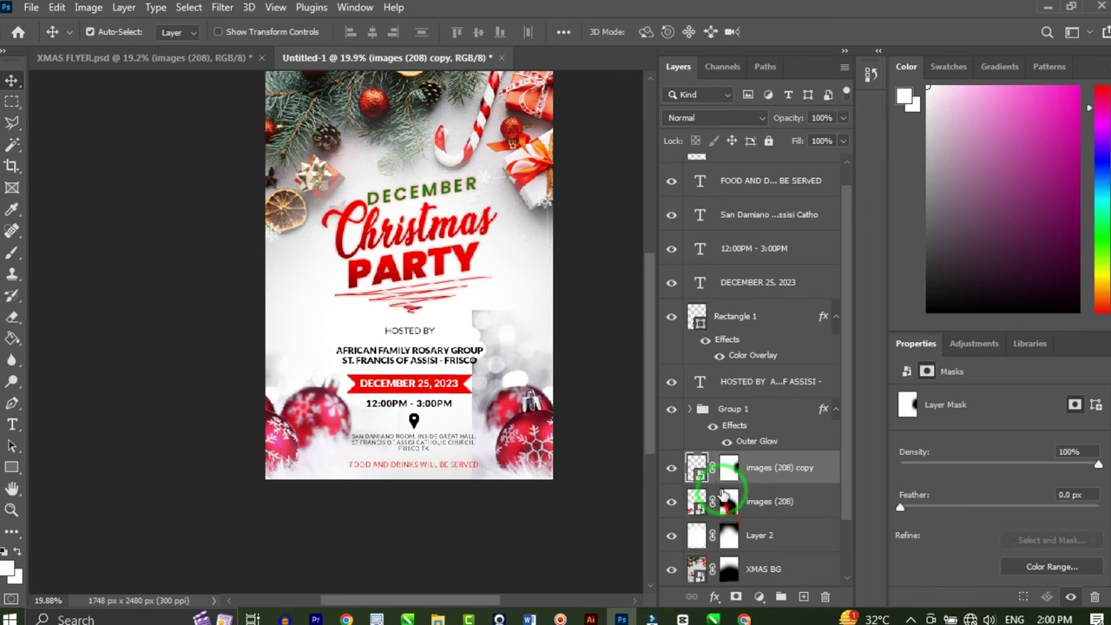
left_click(728, 468)
key("d")
left_click(12, 251)
mouse_move(443, 501)
left_mouse_down()
mouse_move(427, 406)
mouse_move(447, 319)
mouse_move(427, 332)
mouse_move(470, 289)
mouse_move(513, 290)
left_mouse_up()
scroll(512, 323, "down", 4)
scroll(563, 380, "up", 3)
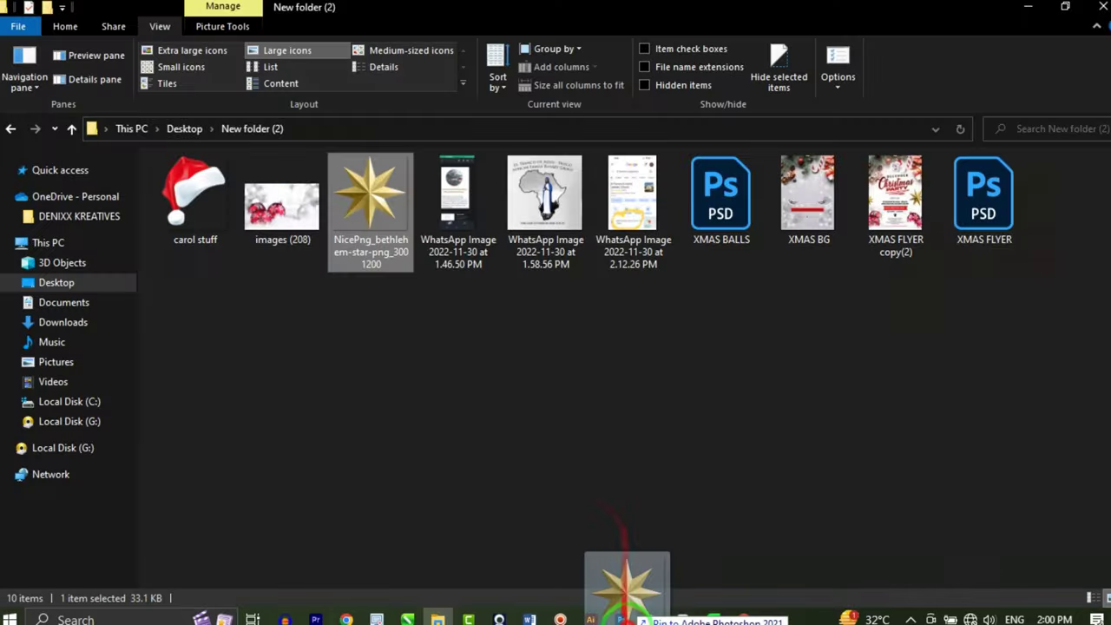
Place the Bethlehem star PNG from the folder at the flyer's right edge beside the title scribble, about 546 px wide
left_click_drag(620, 575, 492, 339)
left_click_drag(481, 290, 541, 312)
scroll(488, 293, "up", 3)
left_click(814, 31)
Duplicate the gold star to the flyer's left edge and scale the copy down to 12.04%
left_click(509, 311)
left_click_drag(510, 311, 231, 314)
key("ctrl+t")
left_click_drag(279, 251, 226, 304)
left_click(813, 31)
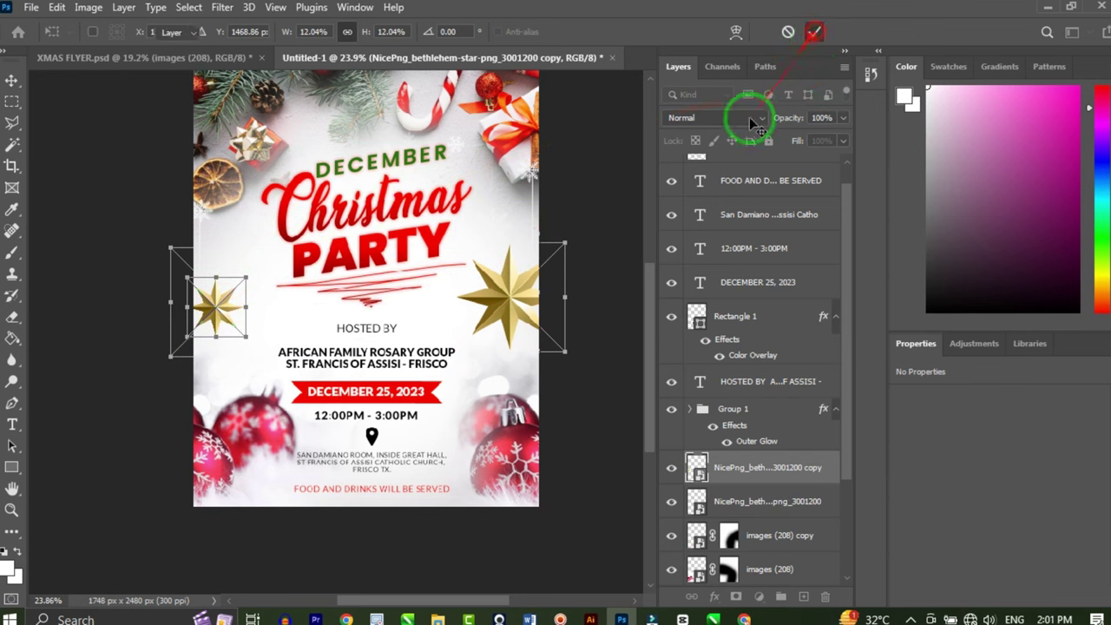
Apply a Motion Blur filter at angle 0 and distance 24 pixels to the large gold star at the flyer's right edge
scroll(509, 284, "down", 4)
scroll(574, 285, "up", 4)
left_click(467, 313)
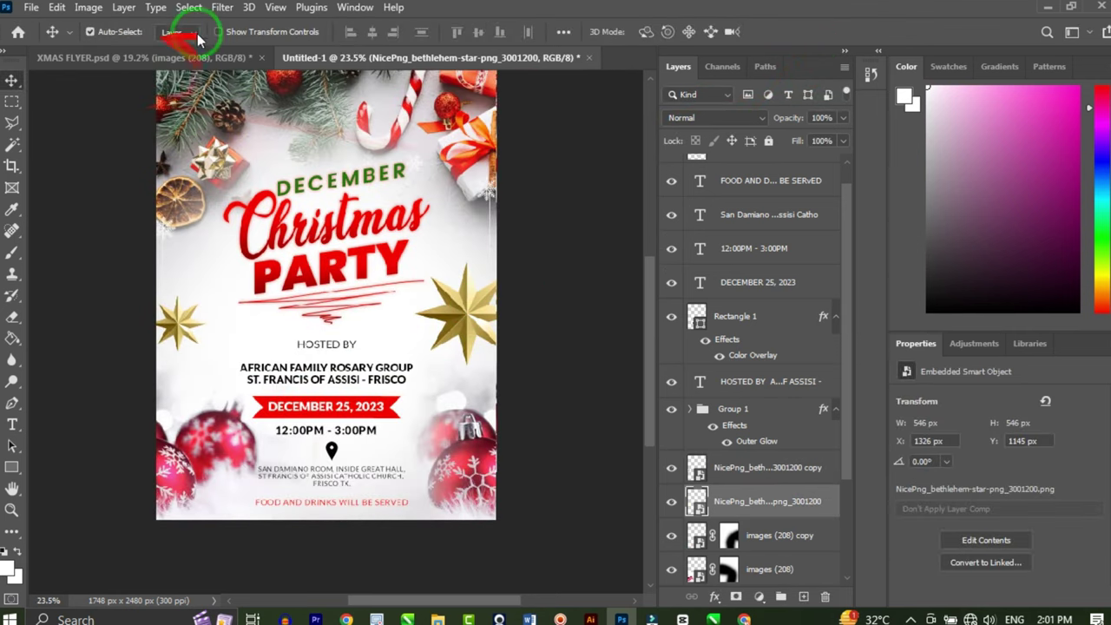
left_click(221, 8)
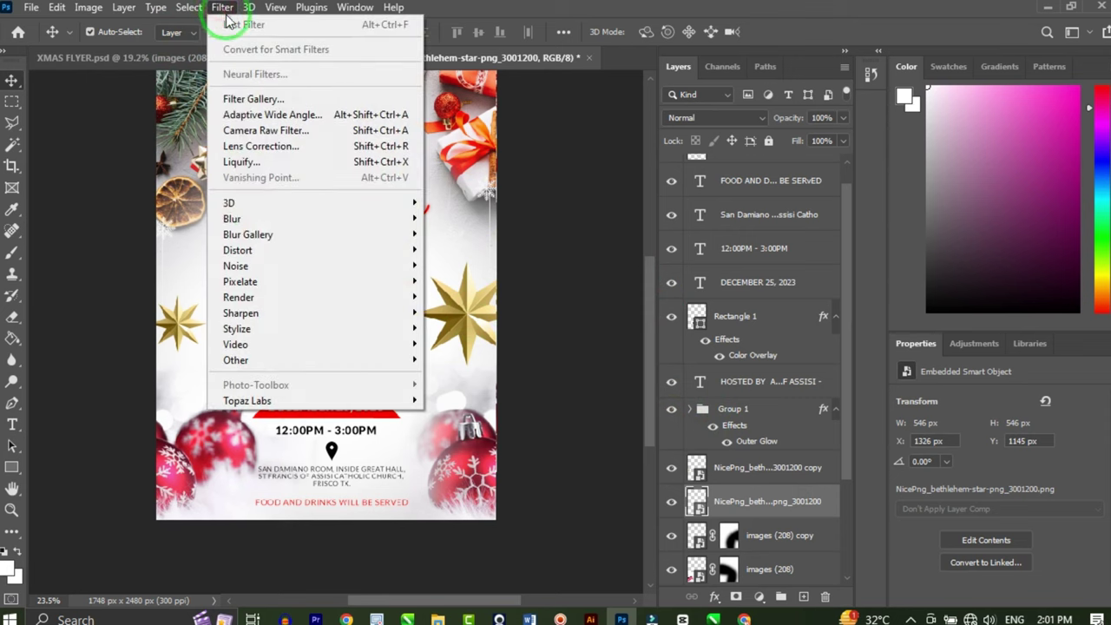
mouse_move(299, 223)
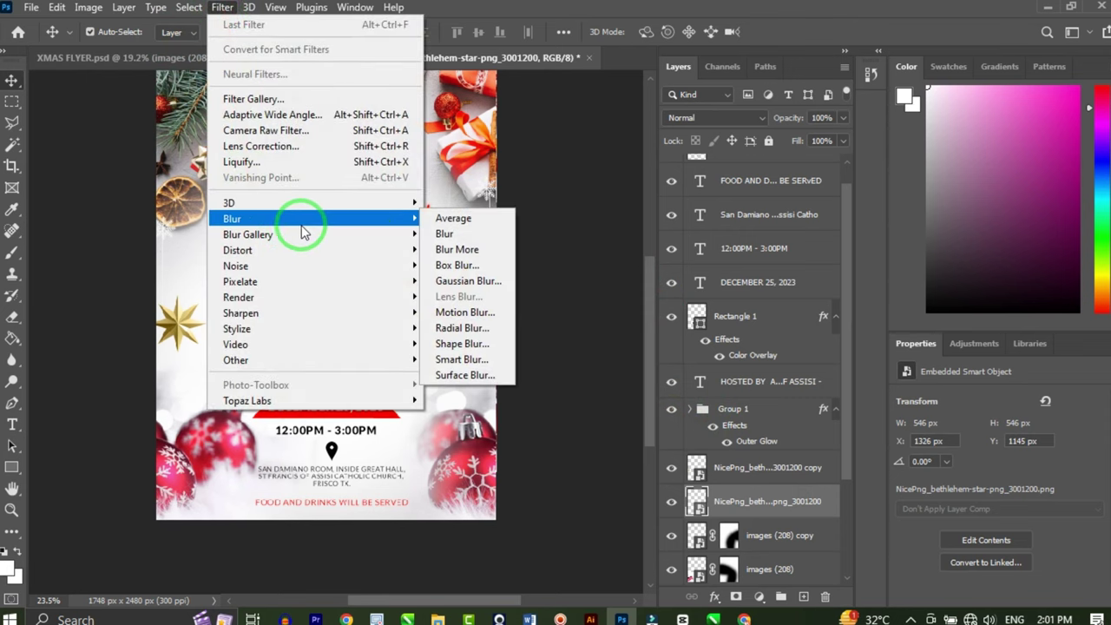
left_click(465, 312)
left_click_drag(512, 104, 620, 87)
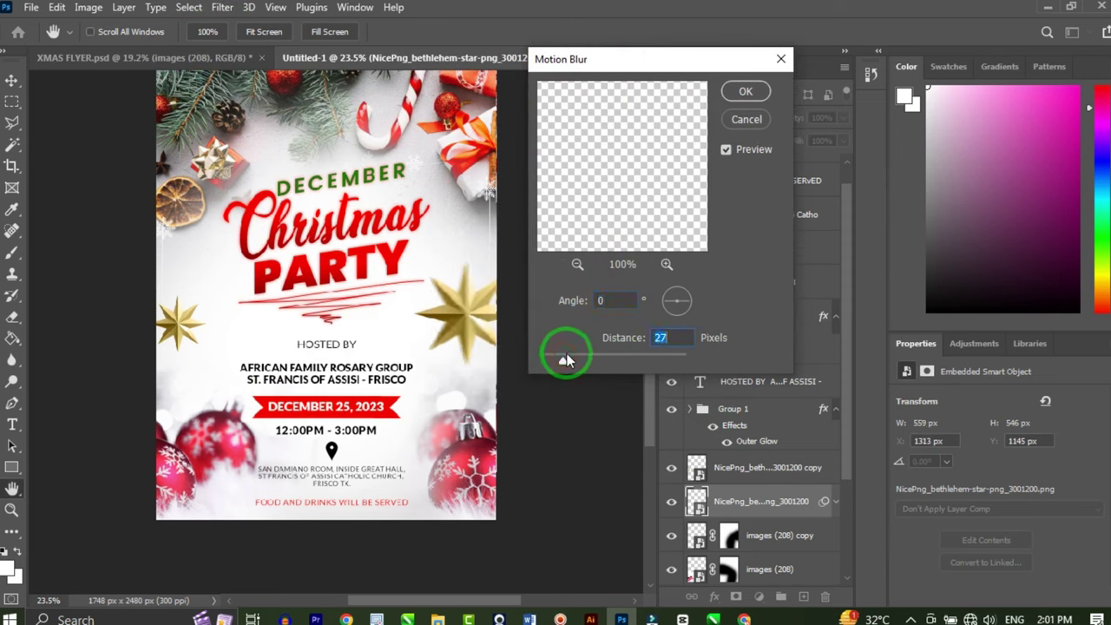
left_click_drag(560, 354, 560, 354)
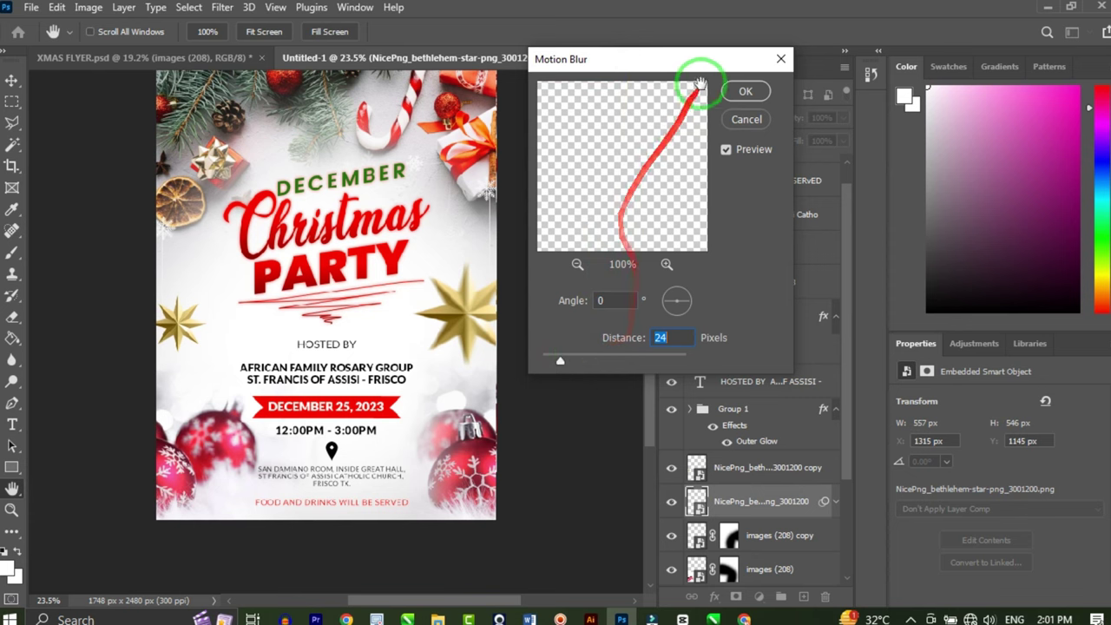
left_click(733, 90)
scroll(277, 382, "down", 5)
scroll(206, 365, "up", 5)
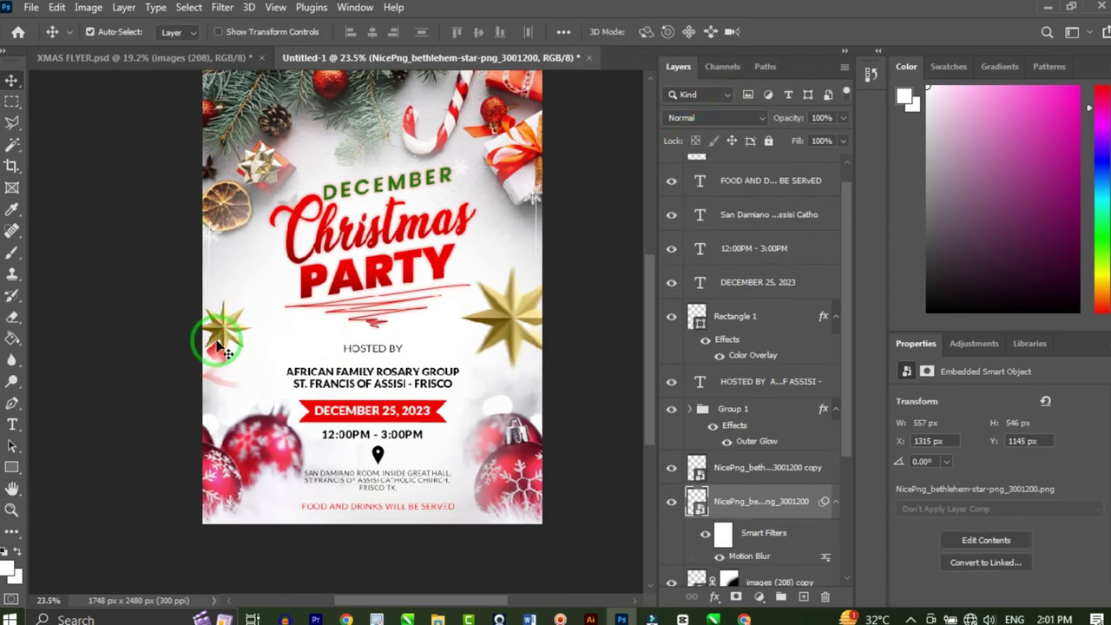
Apply the large star's Motion Blur smart filter to the smaller gold star at the flyer's left edge as well
left_click(224, 332)
left_click(679, 479)
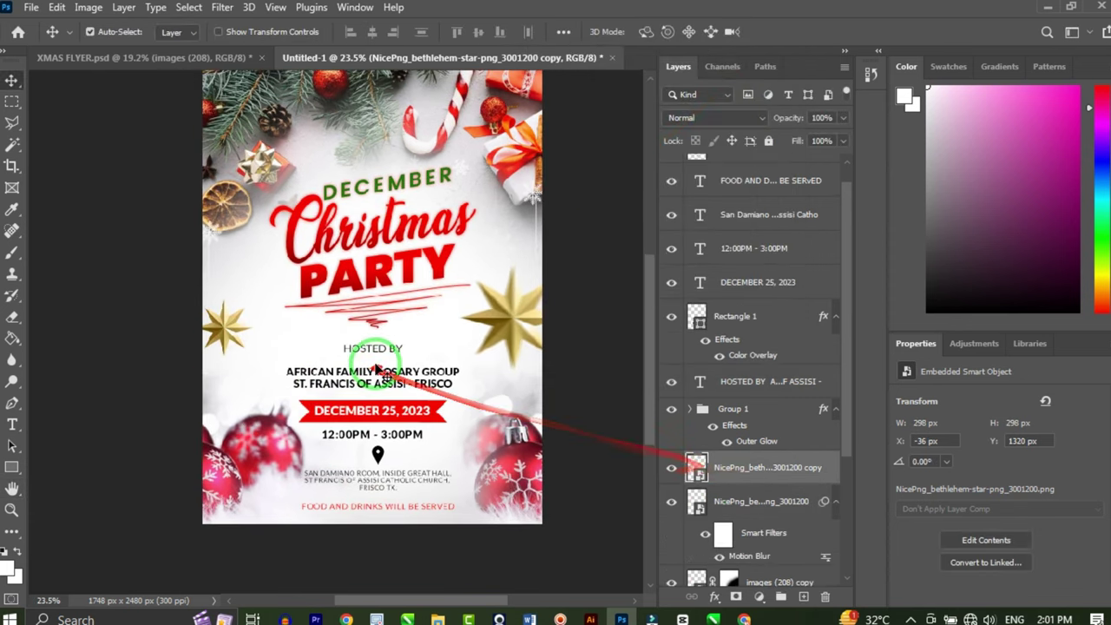
left_click(746, 518)
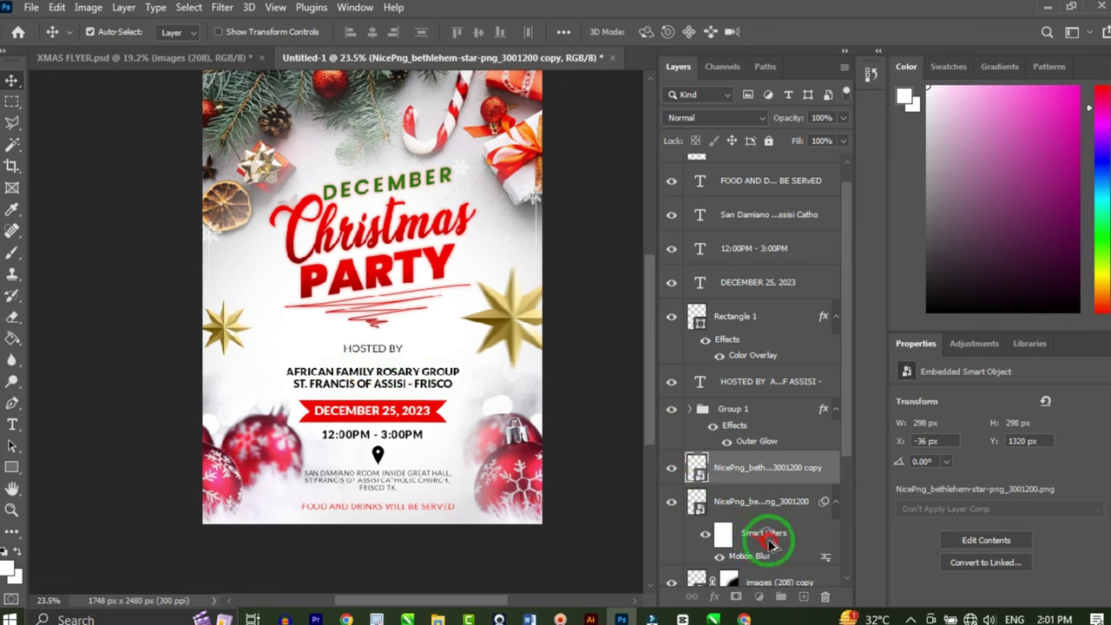
left_click_drag(769, 477, 771, 474)
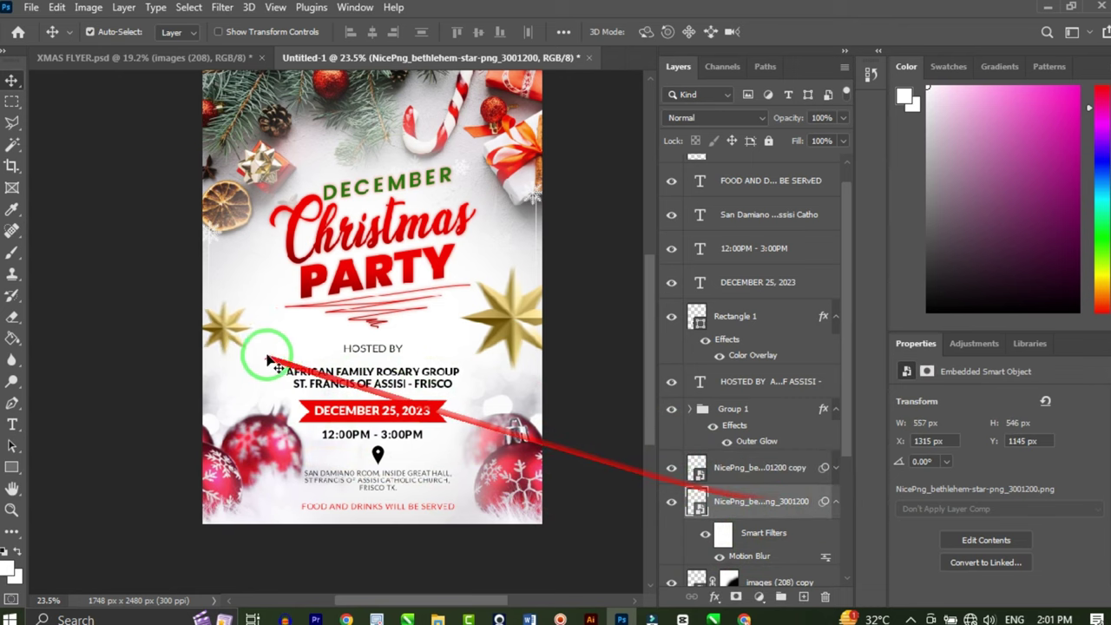
Place the WhatsApp image of the rosary group's logo above the DECEMBER title, scaled down to about 275 px wide
scroll(356, 362, "down", 5)
scroll(295, 350, "up", 8)
scroll(300, 402, "down", 7)
scroll(417, 260, "up", 2)
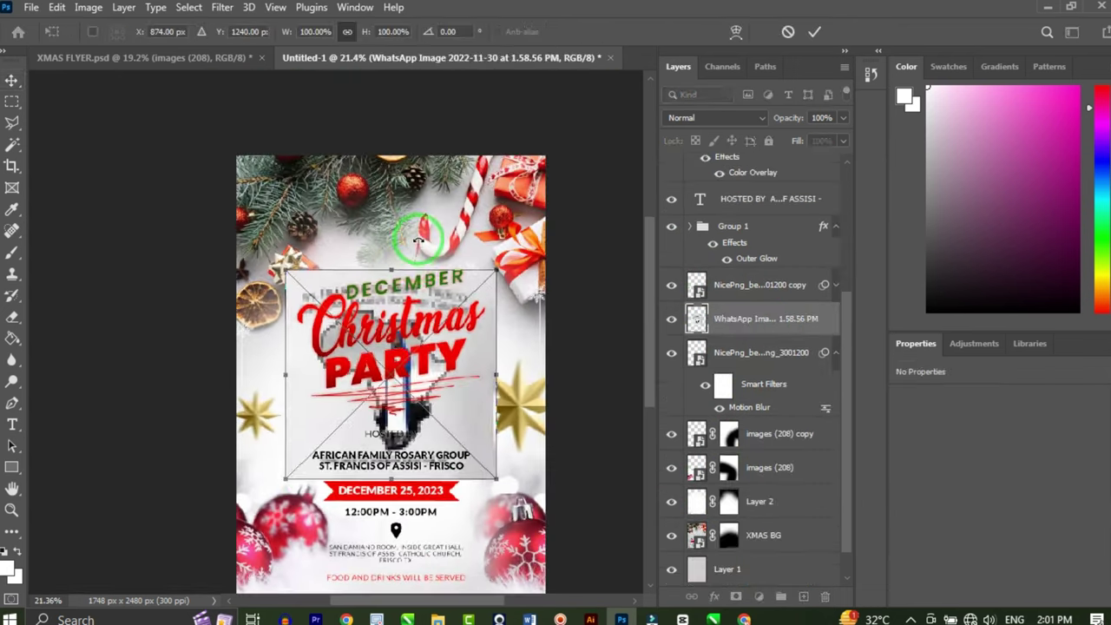
scroll(422, 318, "up", 3)
left_click_drag(413, 295, 420, 177)
left_click_drag(540, 137, 430, 268)
left_click_drag(372, 304, 374, 221)
scroll(411, 190, "up", 2)
left_click_drag(437, 172, 428, 200)
left_click_drag(387, 255, 388, 245)
scroll(386, 243, "down", 3)
left_click(814, 31)
scroll(302, 238, "up", 3)
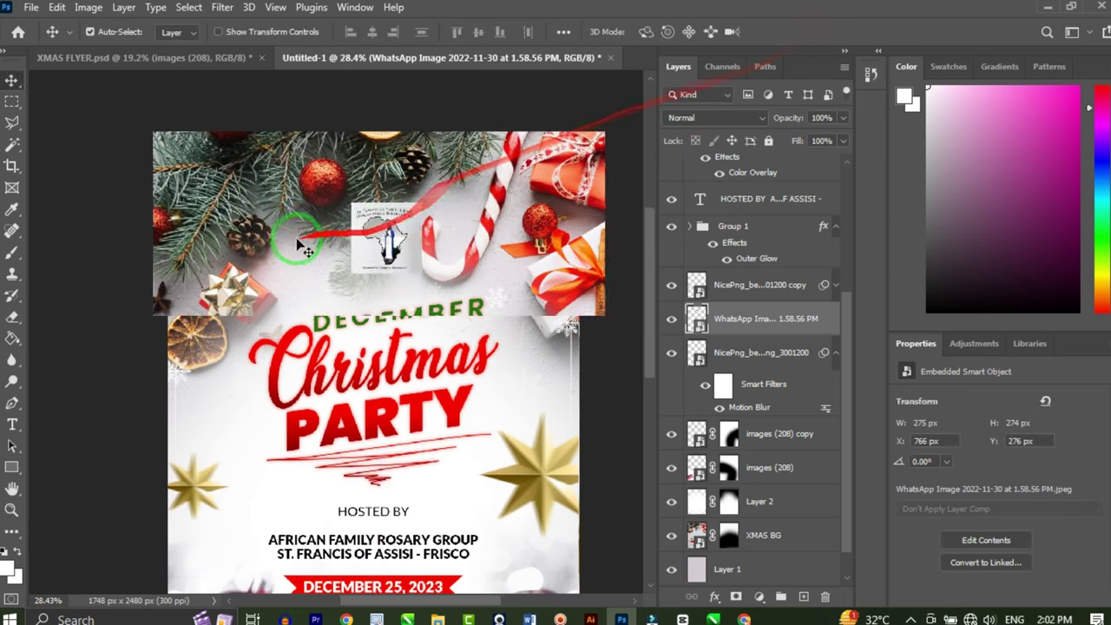
Draw a white rectangle about 250 by 263 px over the logo and round its corners
left_click(12, 468)
scroll(395, 194, "up", 4)
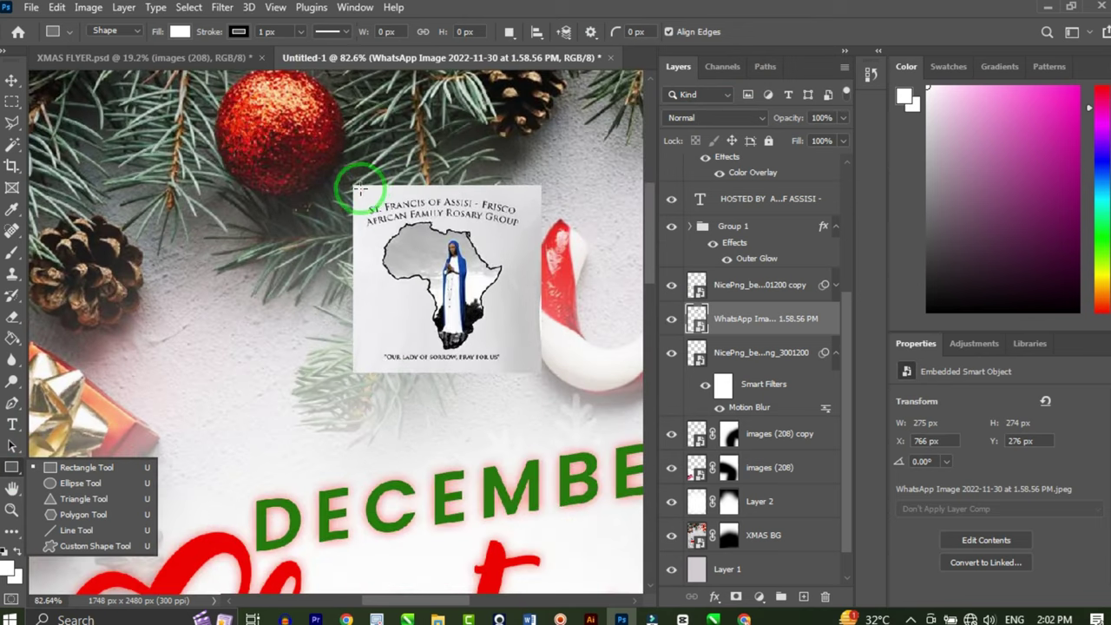
left_click_drag(357, 190, 528, 368)
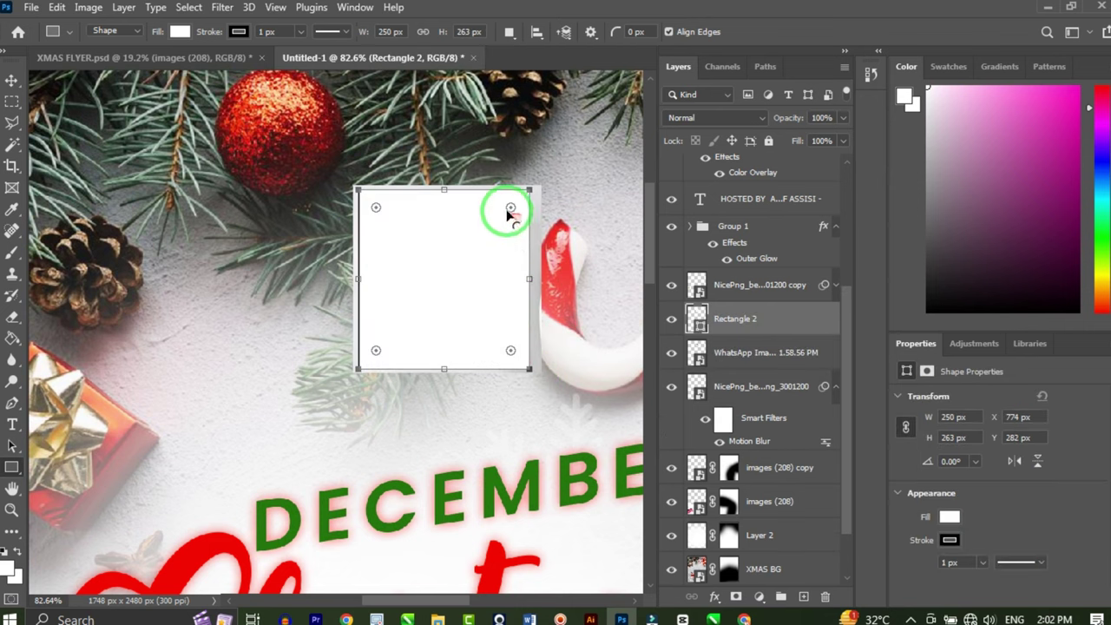
left_click_drag(508, 210, 501, 217)
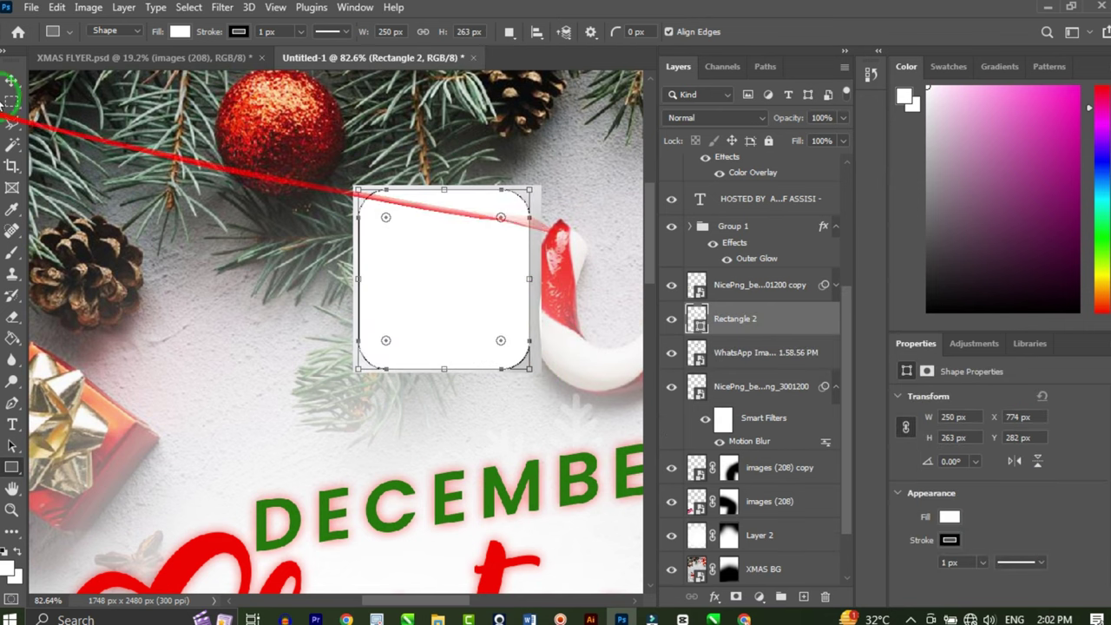
Move the logo layer above the rounded rectangle and clip the logo to it
left_click(12, 81)
mouse_move(780, 356)
left_mouse_down()
mouse_move(778, 310)
mouse_move(776, 347)
left_mouse_up()
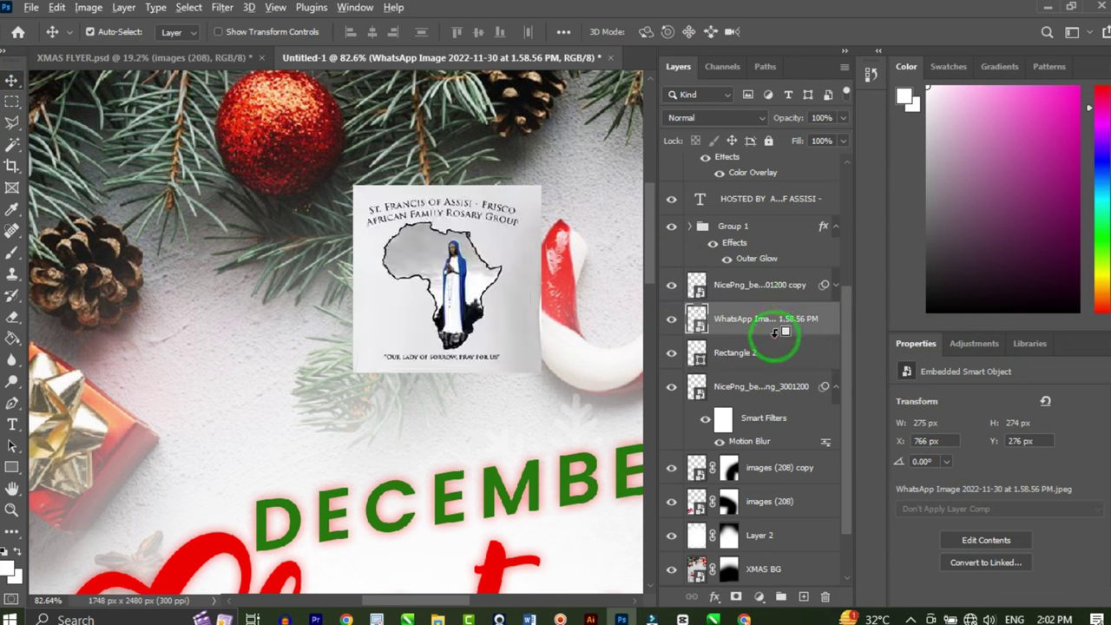
left_click(775, 334, "alt")
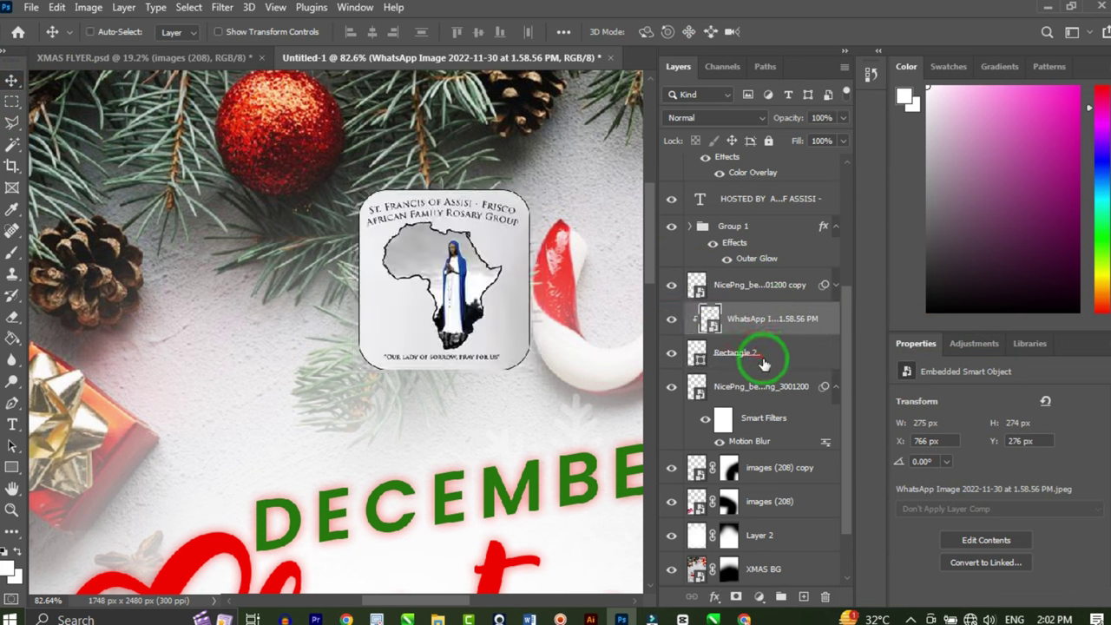
Release the logo's clipping mask and recreate it with the Create Clipping Mask command
left_click(780, 335, "alt")
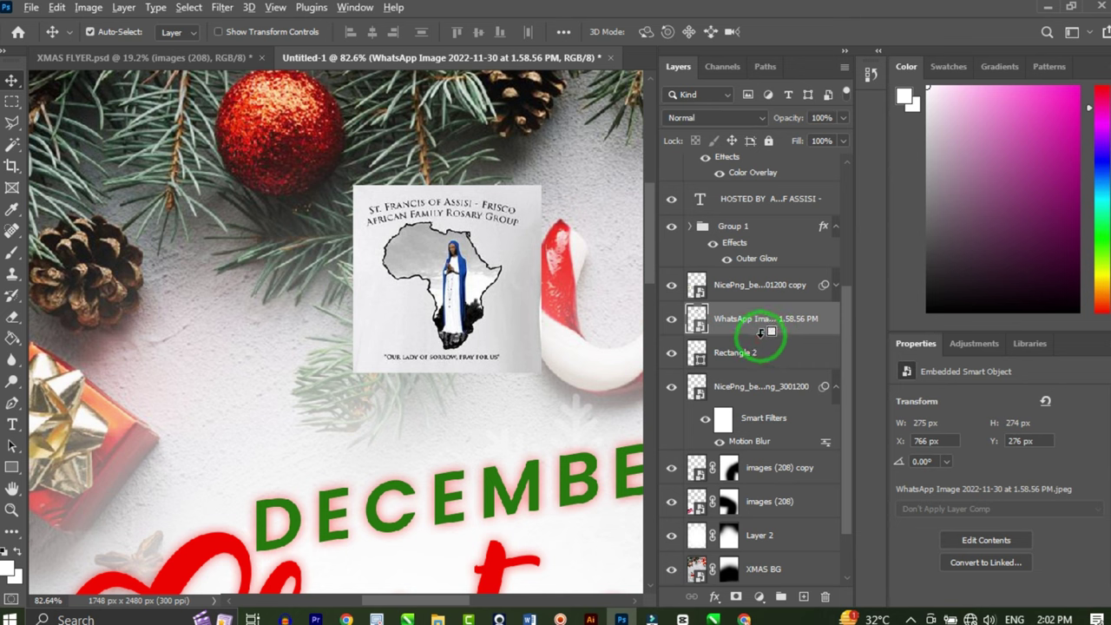
left_click(760, 345, "alt")
left_click_drag(766, 347, 773, 337)
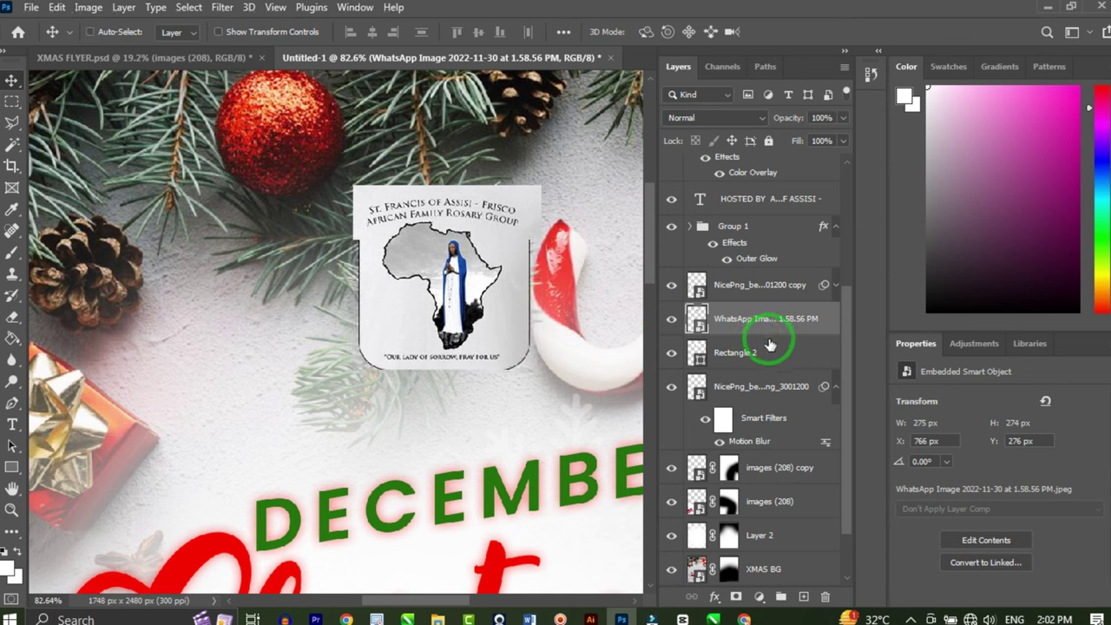
right_click(773, 321)
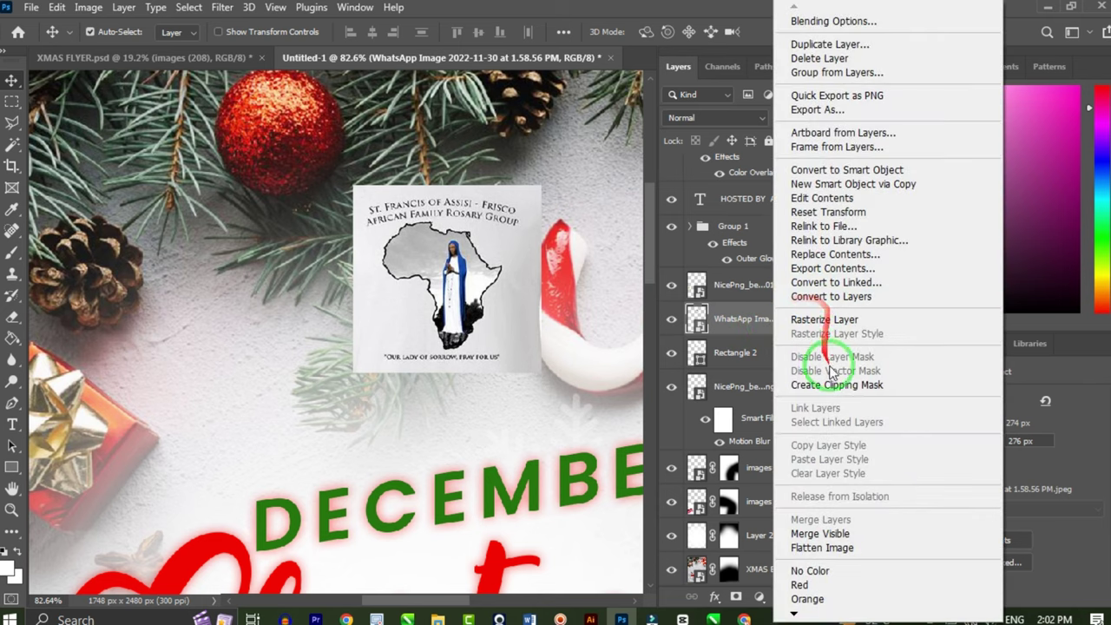
left_click(803, 388)
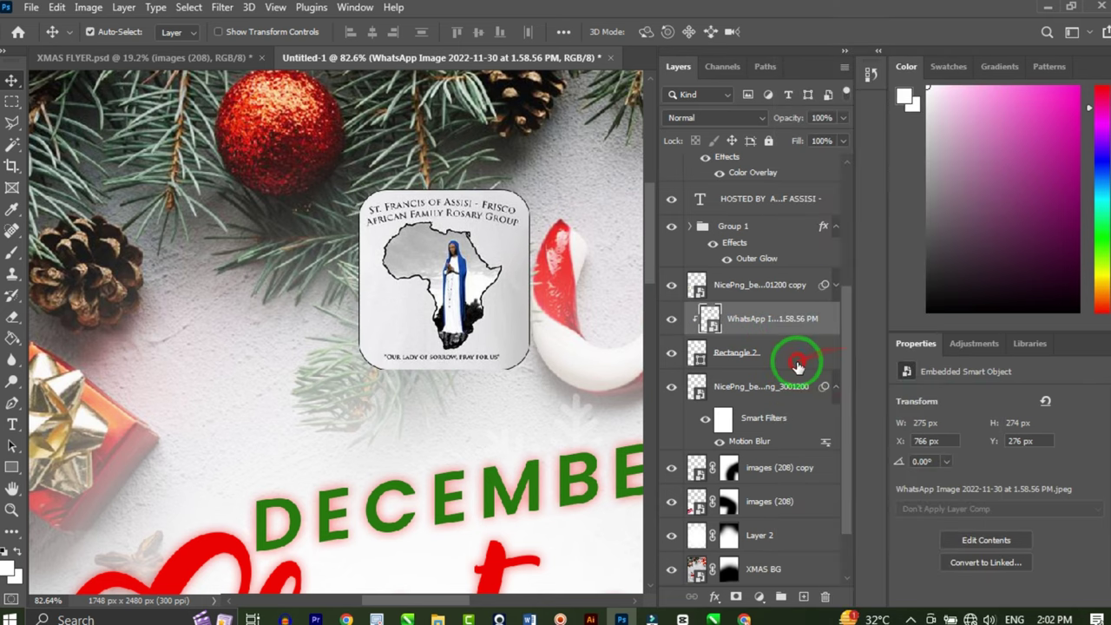
Remove the black stroke from the rounded rectangle behind the logo
left_click(796, 364)
scroll(507, 266, "up", 2)
key("u")
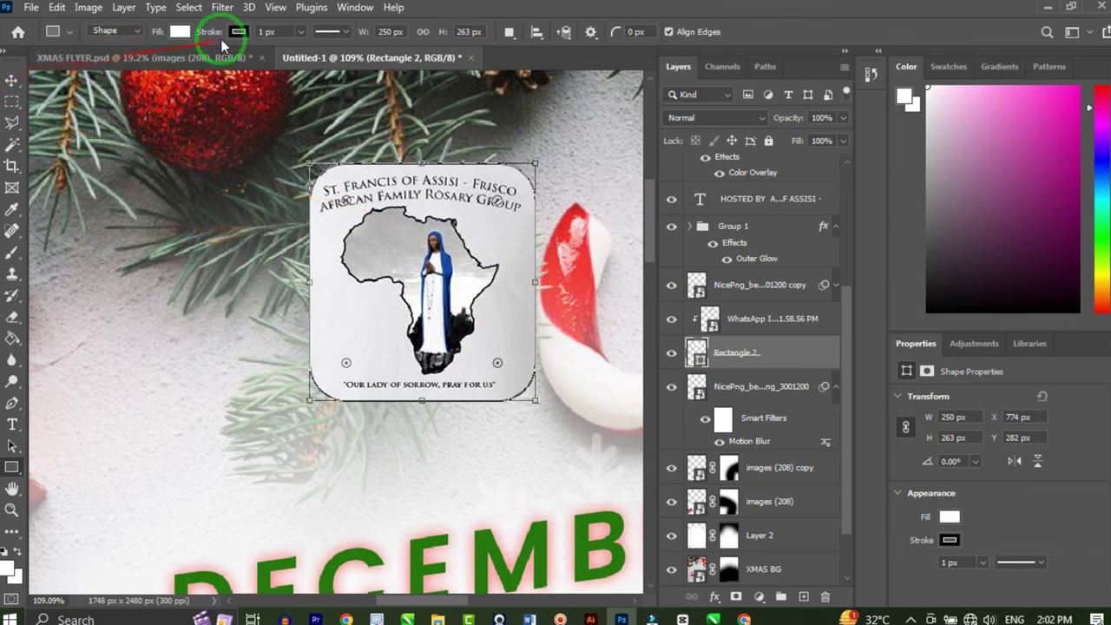
left_click(236, 32)
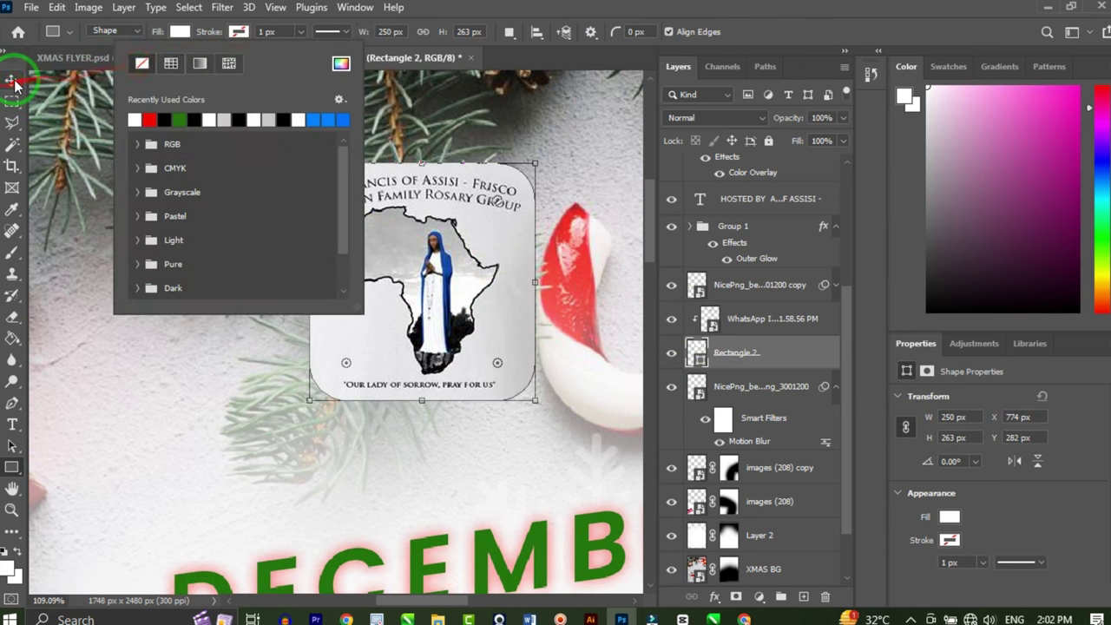
left_click(12, 80)
Add a drop shadow to the logo's rounded rectangle with 74% opacity, 15 px distance and 29 px size
left_click_drag(729, 354, 734, 496)
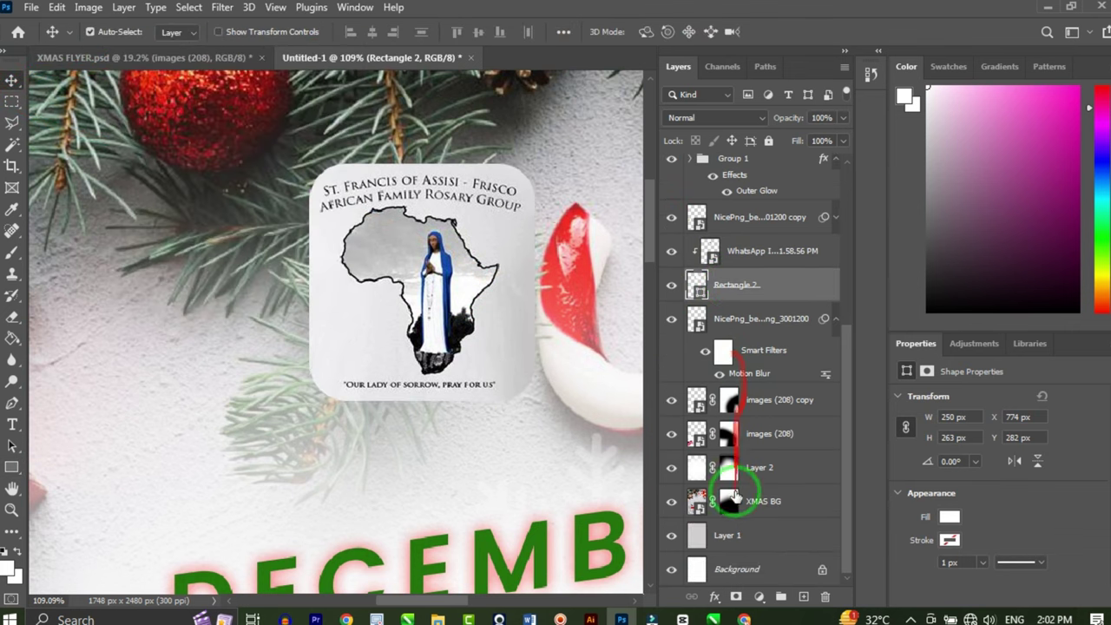
left_click(714, 598)
left_click(716, 583)
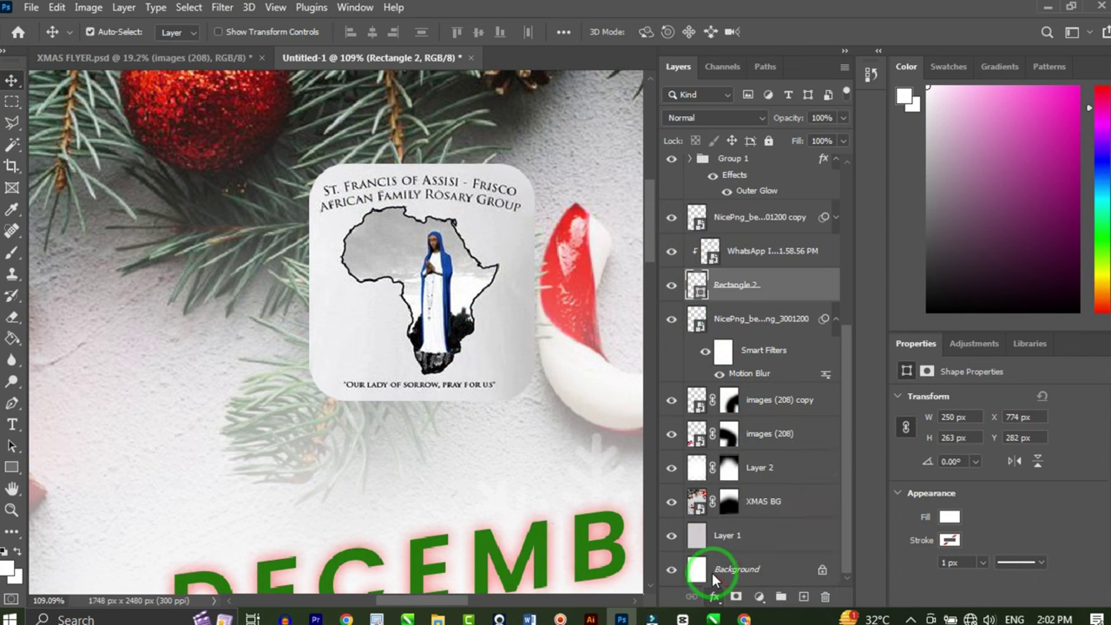
left_click_drag(655, 28, 744, 26)
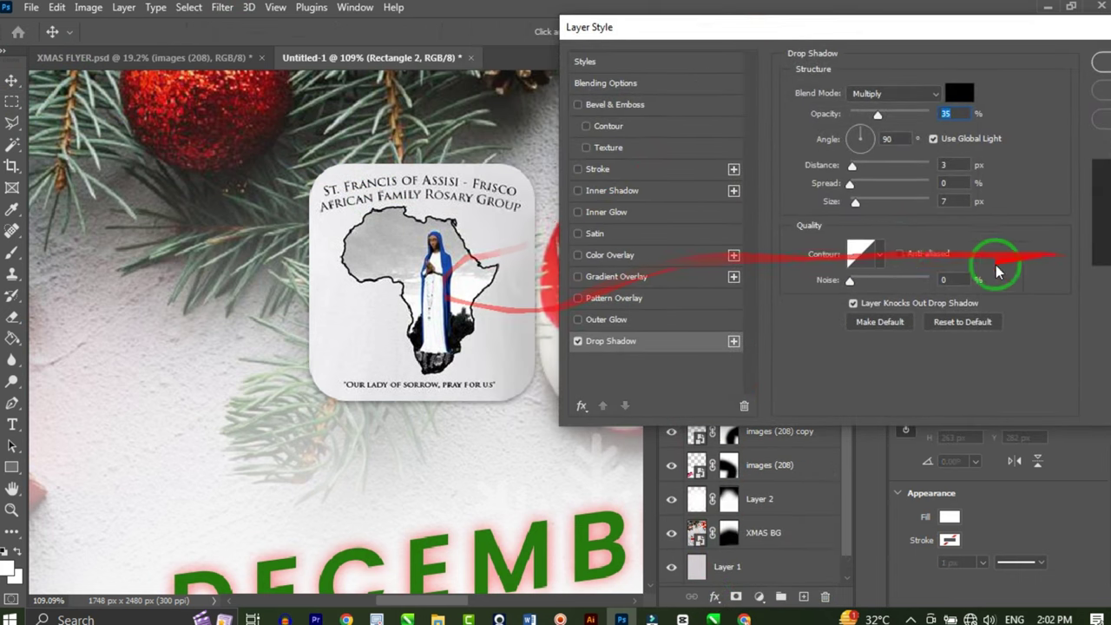
mouse_move(855, 202)
left_mouse_down()
mouse_move(884, 211)
mouse_move(868, 203)
left_mouse_up()
mouse_move(851, 165)
left_mouse_down()
mouse_move(842, 168)
mouse_move(862, 165)
left_mouse_up()
left_click_drag(877, 115, 909, 119)
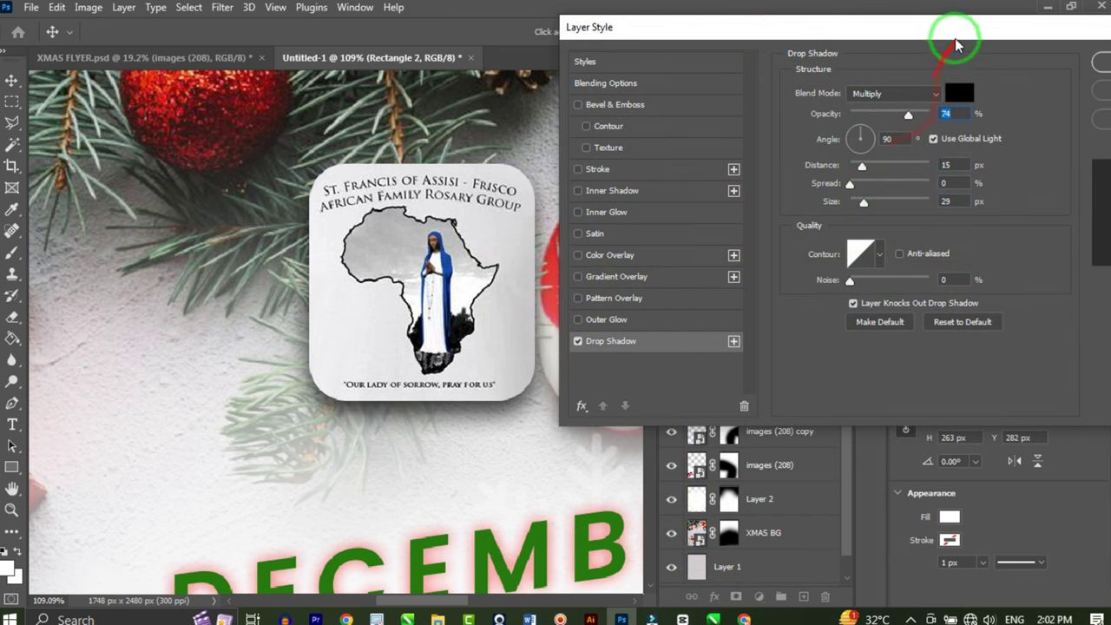
left_click_drag(954, 26, 756, 14)
left_click(936, 53)
scroll(536, 334, "down", 6)
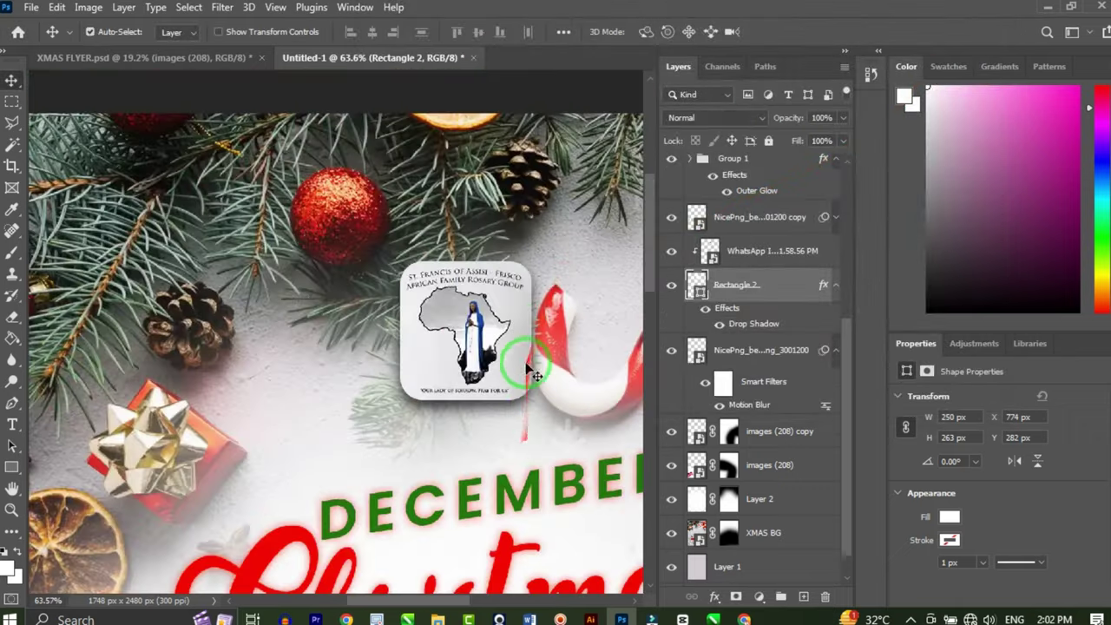
Place the carol stuff Santa hat image from the folder, move it above the logo layer, and re-clip the logo to its rectangle
left_click(438, 615)
left_click_drag(198, 248, 454, 192)
scroll(421, 372, "down", 2)
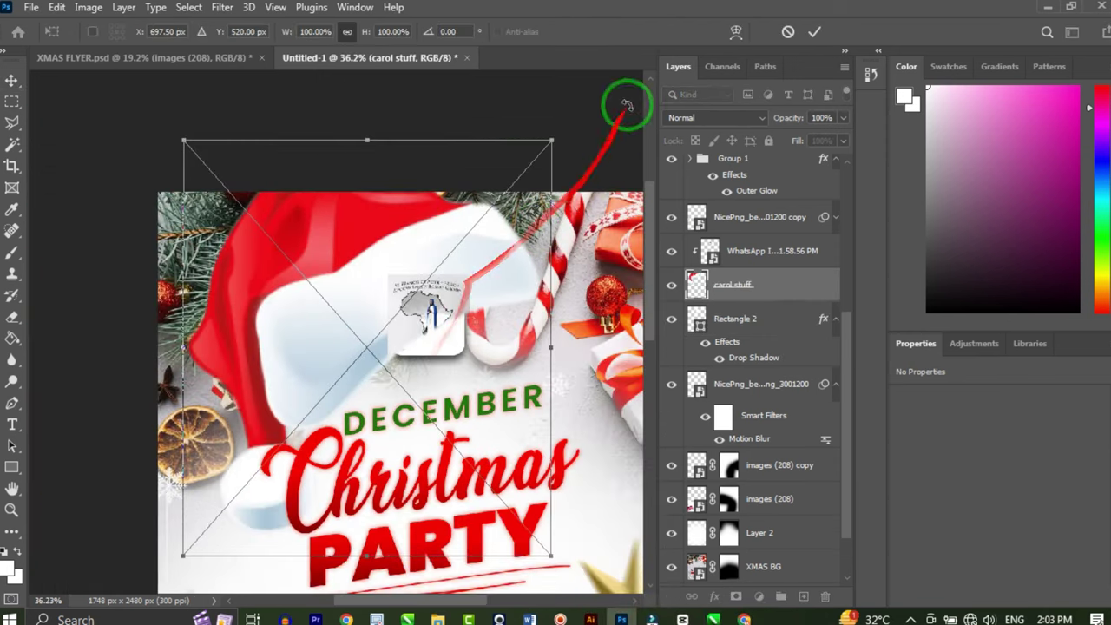
left_click(813, 31)
left_click_drag(735, 295, 762, 245)
left_click(759, 297)
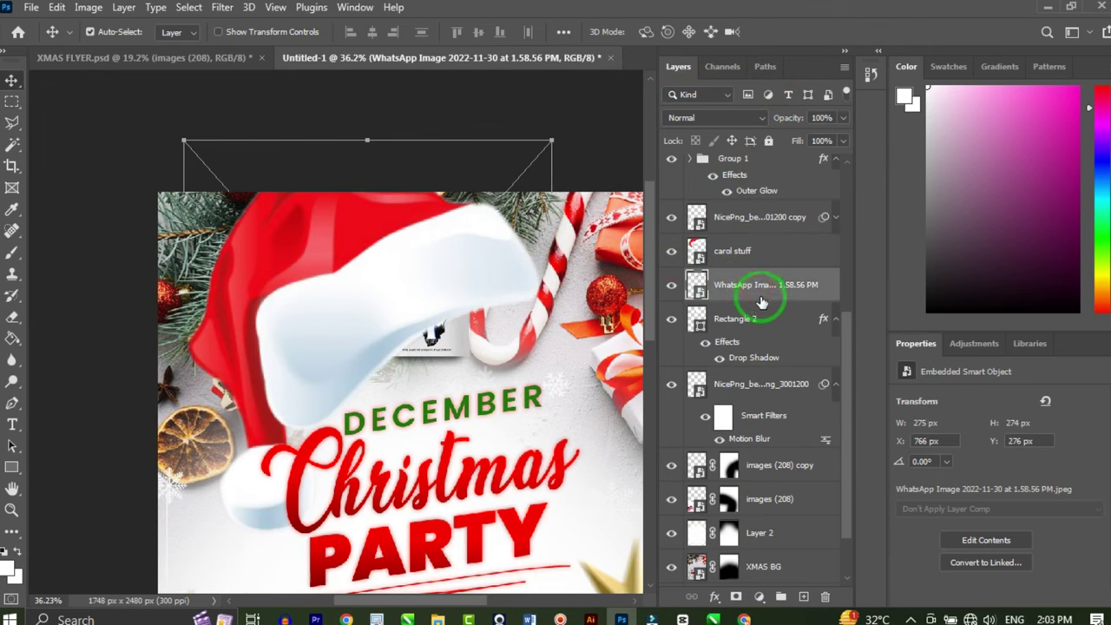
Scale the Santa hat down to 26.34% beside the logo
left_click(391, 310)
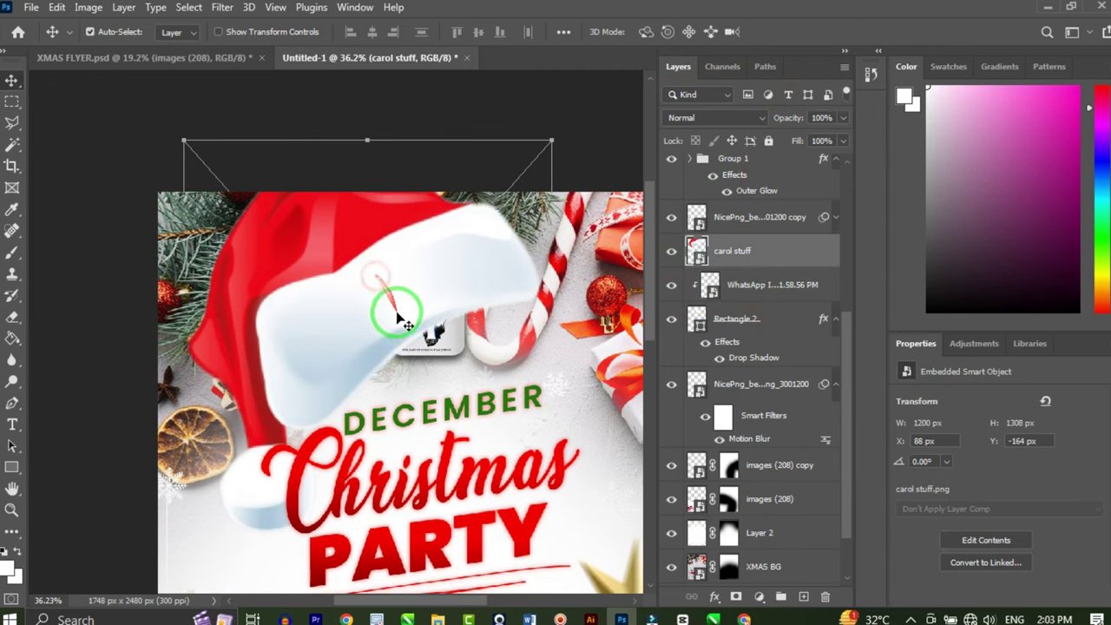
key("ctrl+t")
scroll(464, 299, "down", 2)
left_click_drag(528, 169, 462, 304)
scroll(425, 282, "up", 2)
scroll(503, 280, "up", 2)
Flip the Santa hat horizontally, reduce it to 19.46%, and set it on the logo's upper-right corner
right_click(536, 282)
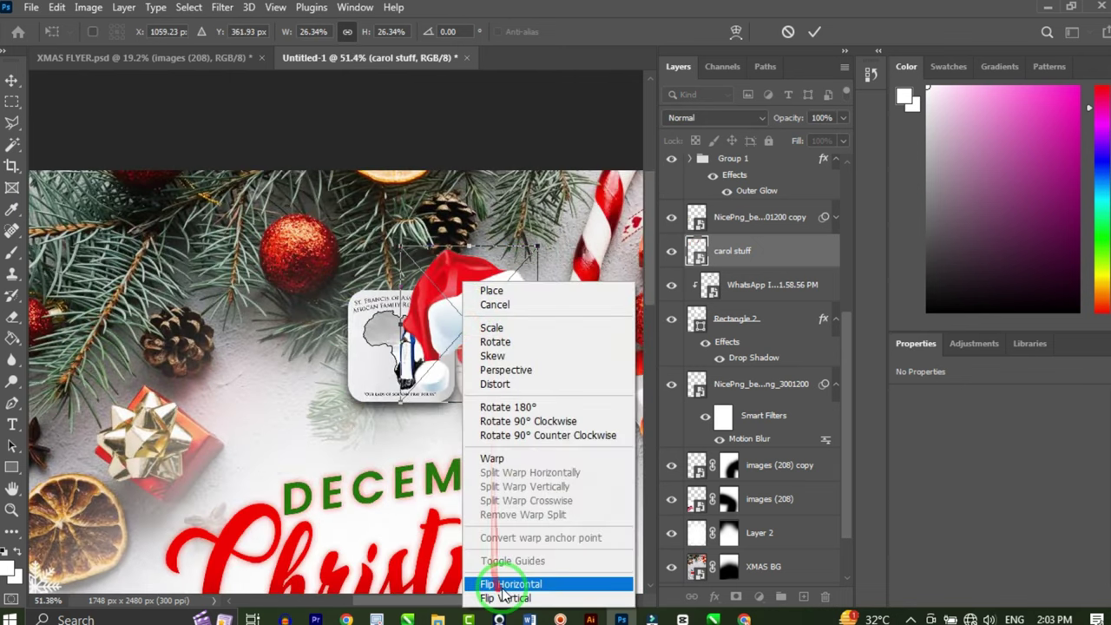
left_click(555, 582)
left_click_drag(540, 403, 479, 385)
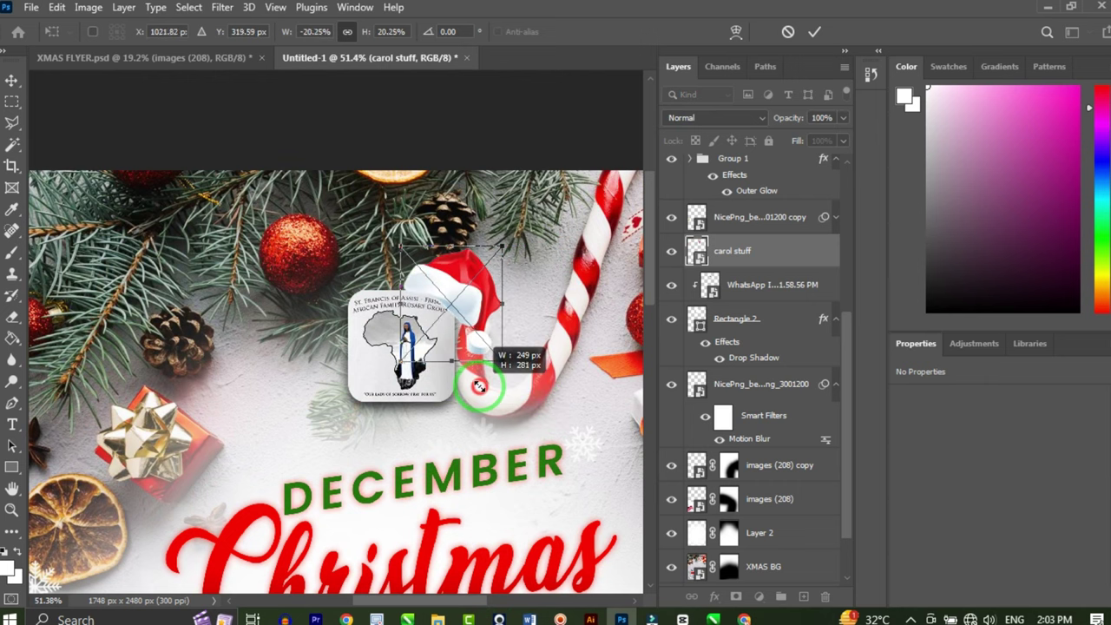
scroll(482, 338, "up", 3)
left_click_drag(460, 290, 450, 290)
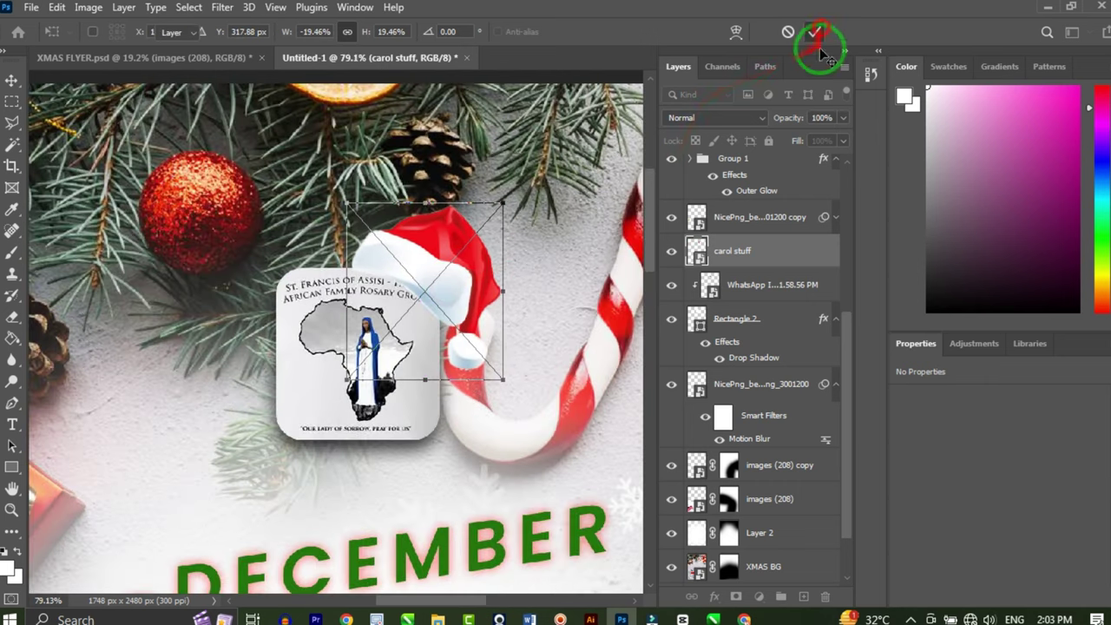
left_click(814, 32)
scroll(509, 261, "down", 5)
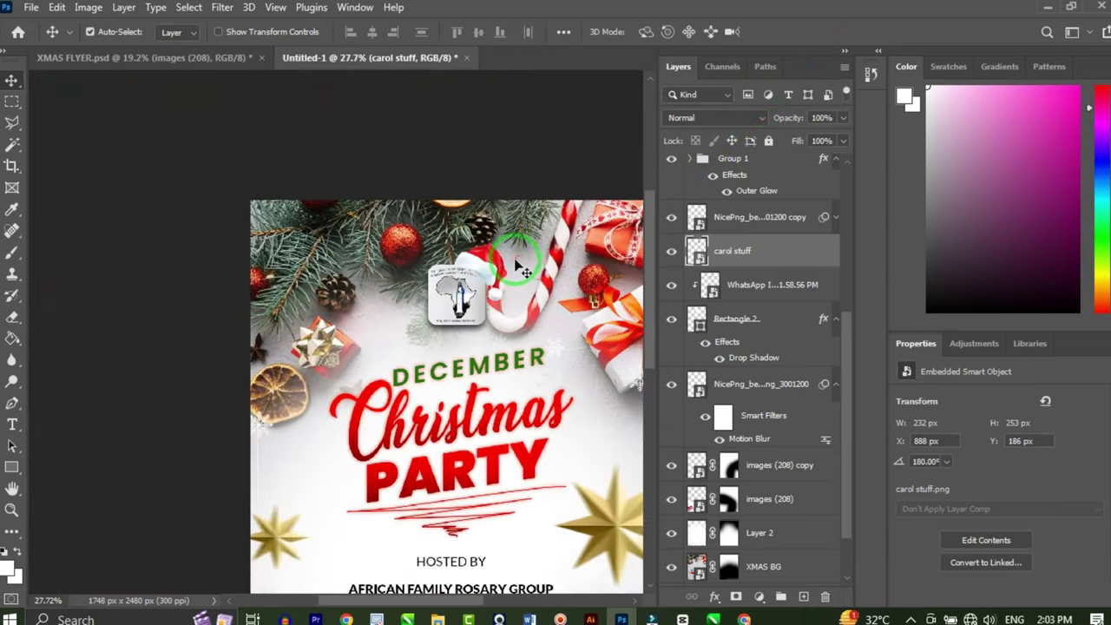
scroll(524, 271, "down", 2)
scroll(541, 272, "down", 4)
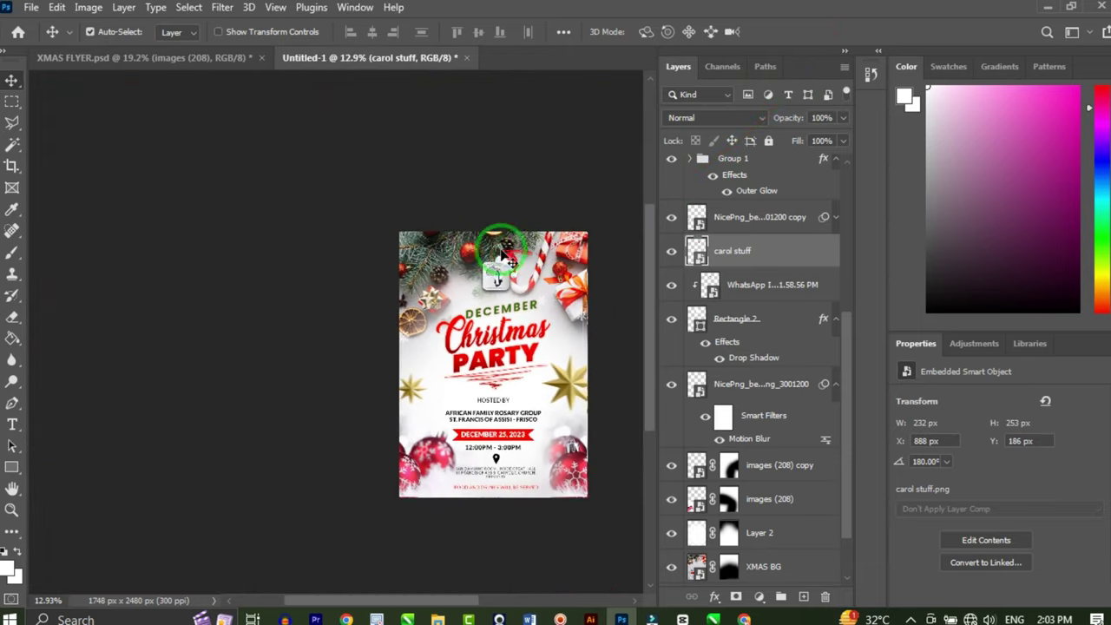
Stamp all visible layers into a new merged layer above the location pin layer, unnamed (1)
scroll(543, 298, "up", 2)
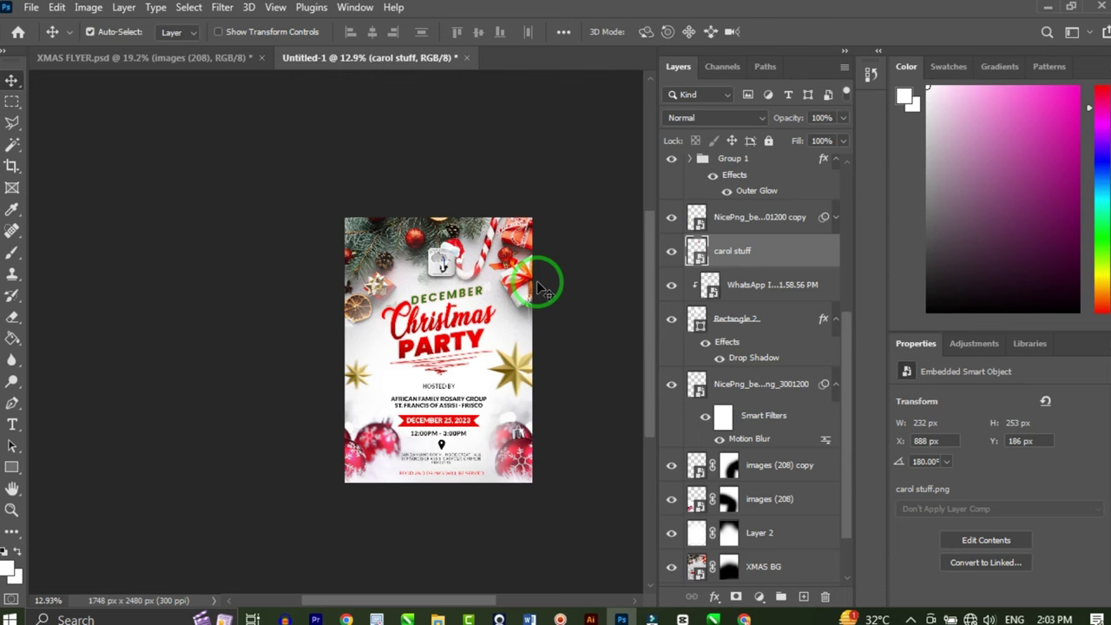
scroll(733, 290, "up", 4)
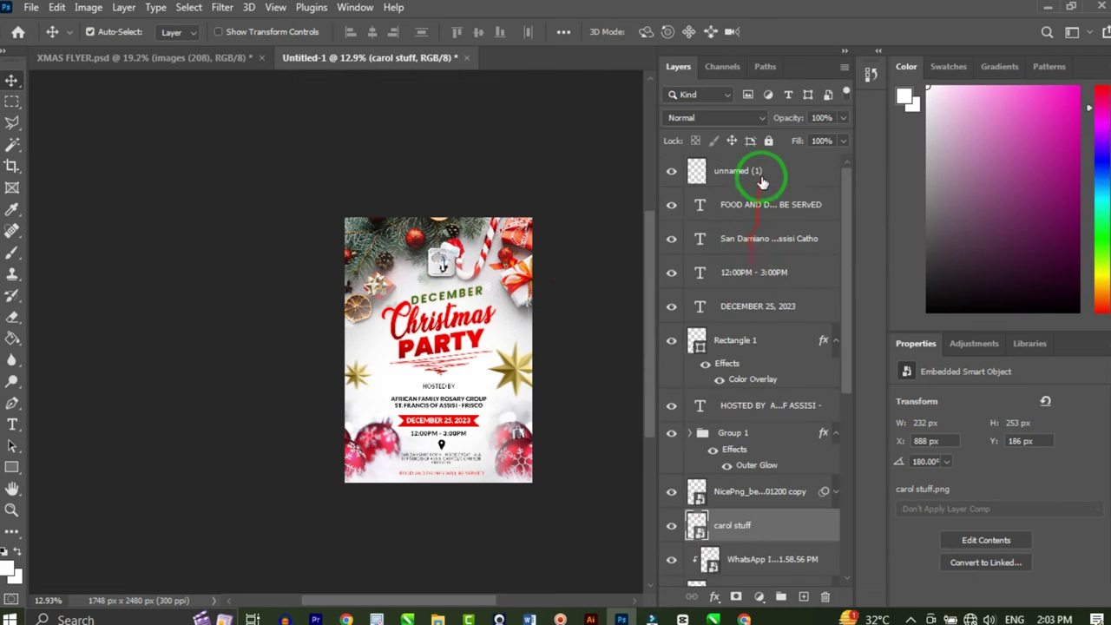
left_click(761, 171)
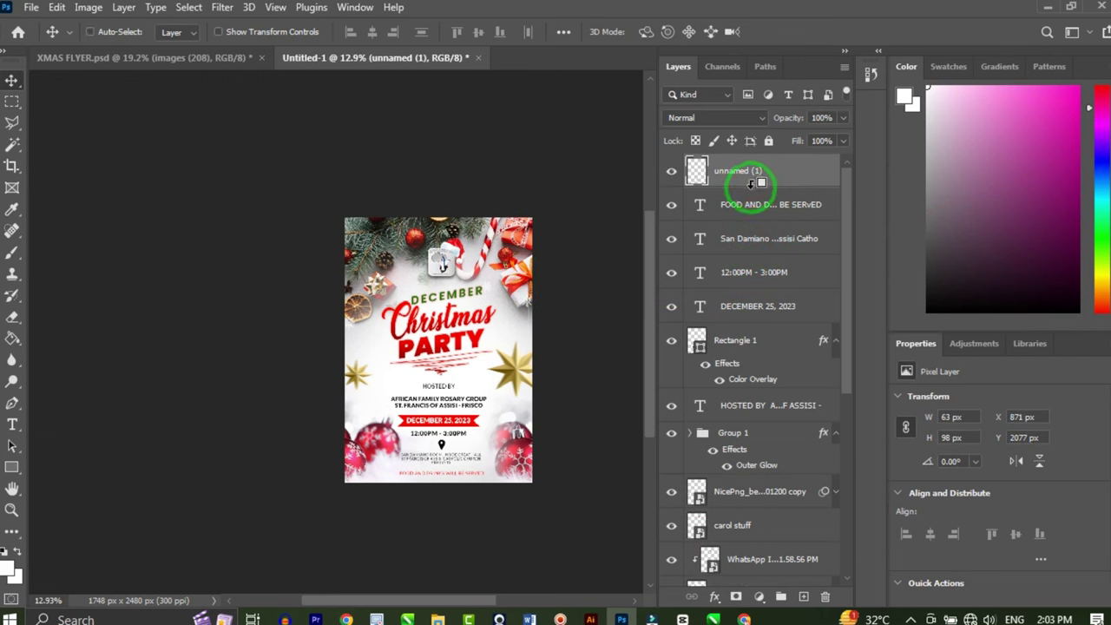
key("ctrl+shift+alt+e")
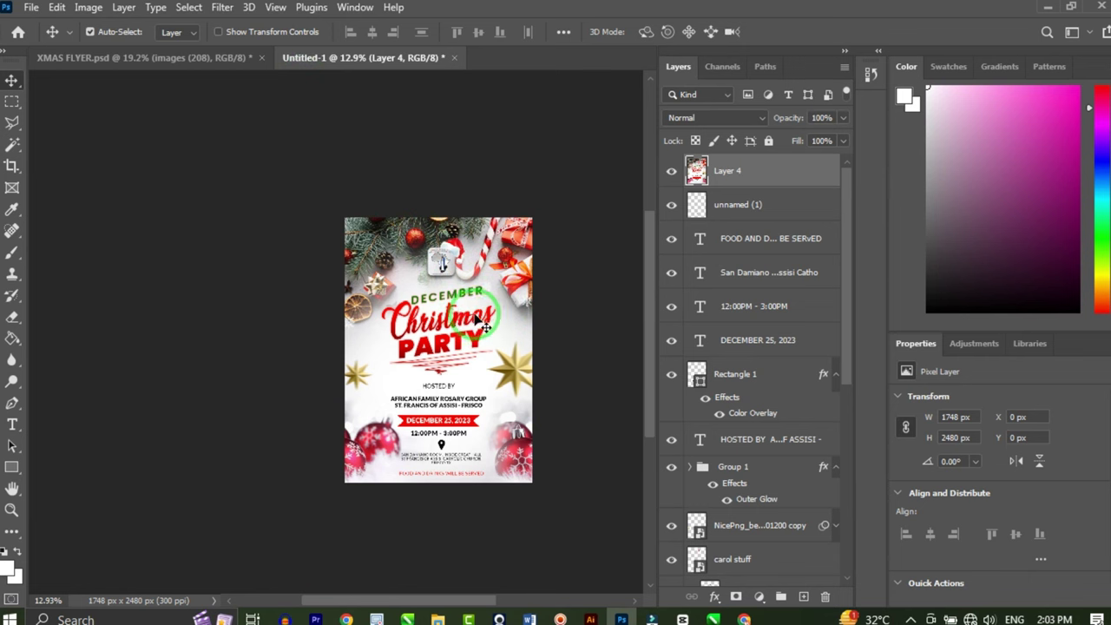
Apply the Camera Raw filter to the merged layer using the ADATS user preset
left_click(223, 8)
left_click(298, 131)
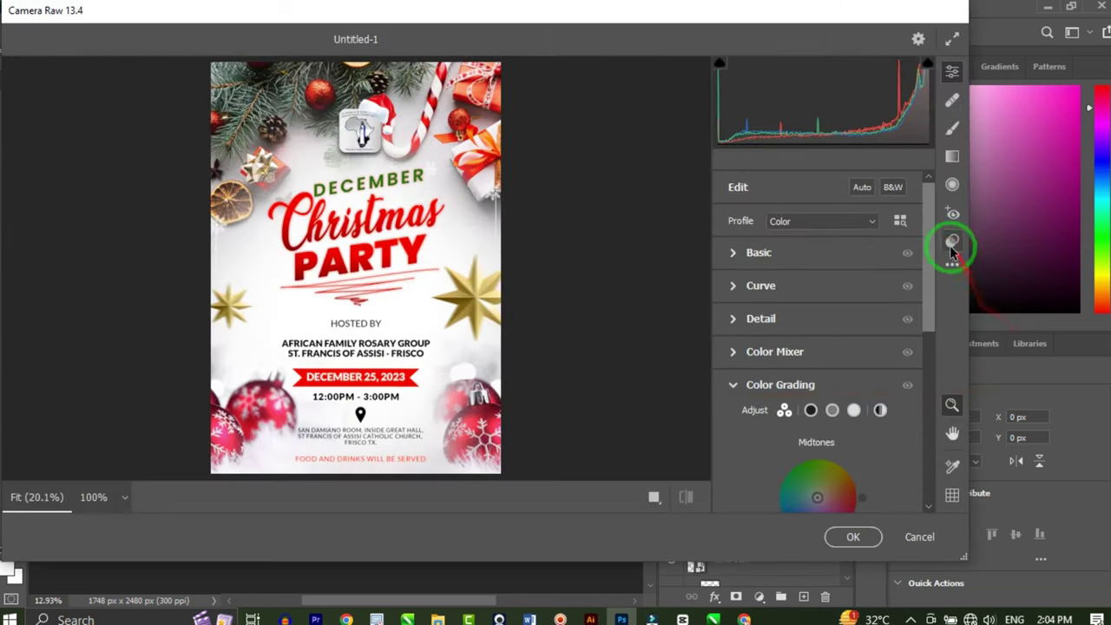
left_click(952, 242)
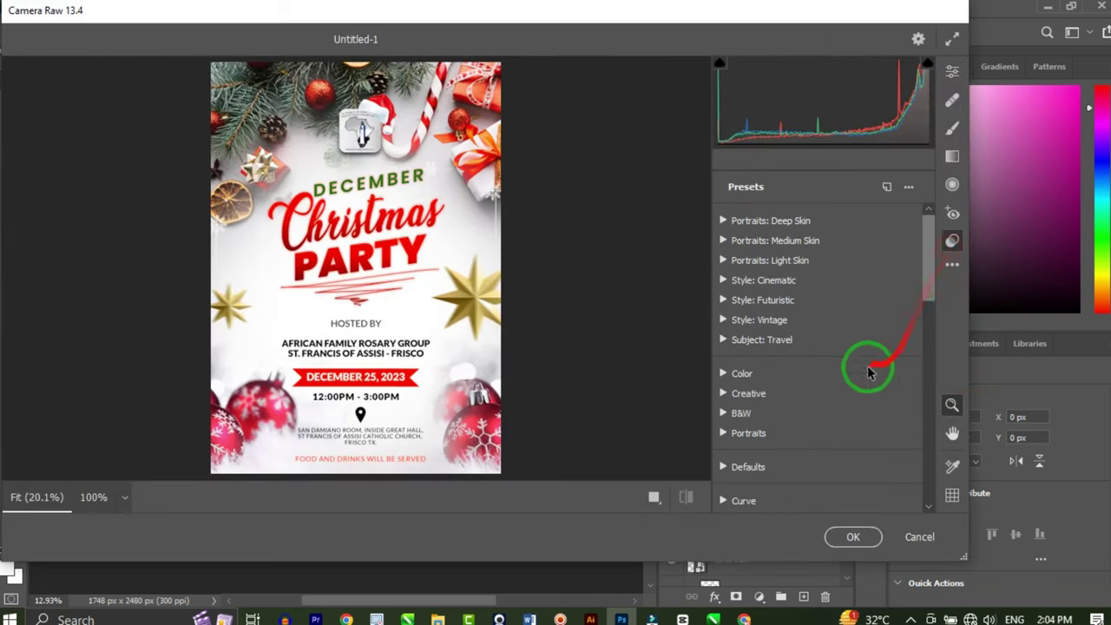
left_click_drag(934, 278, 927, 471)
scroll(788, 372, "down", 2)
scroll(795, 358, "up", 5)
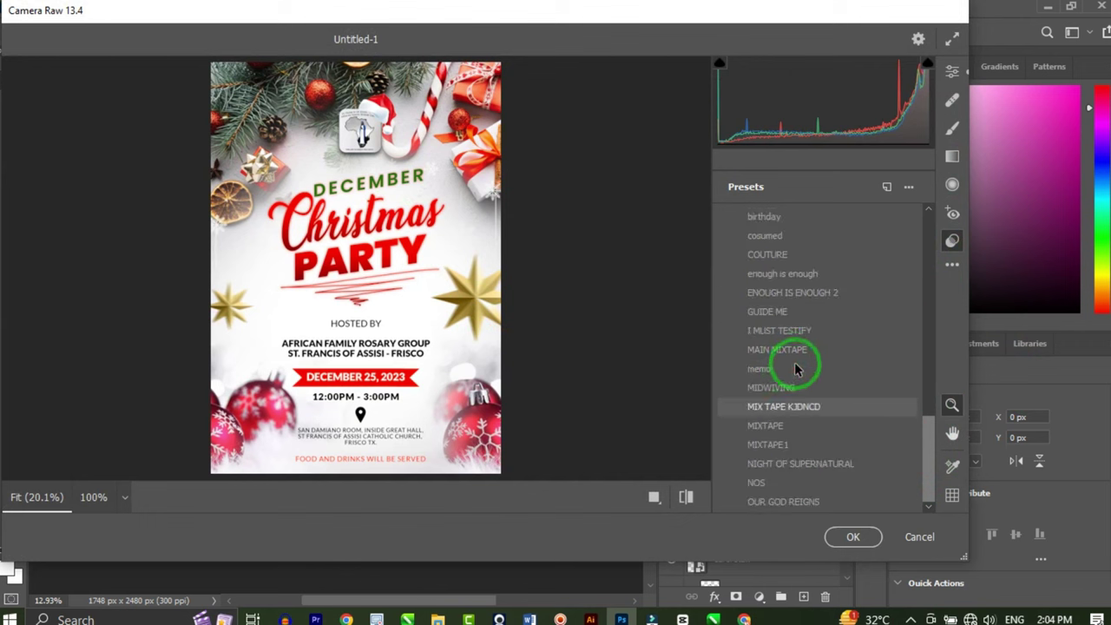
scroll(795, 359, "up", 2)
scroll(795, 360, "down", 1)
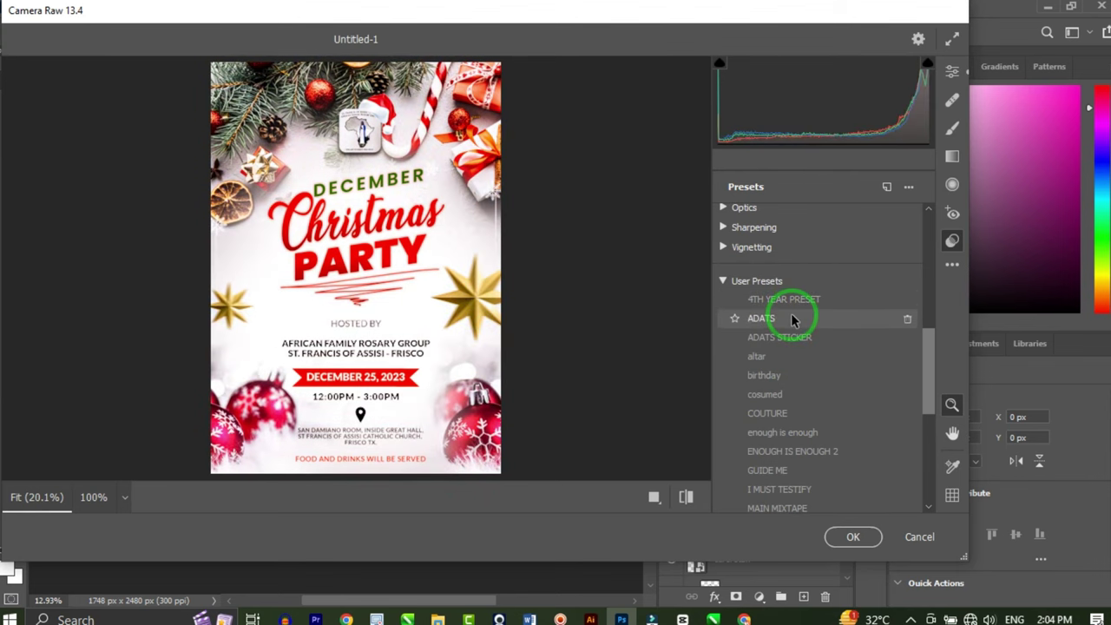
left_click(788, 322)
left_click(853, 536)
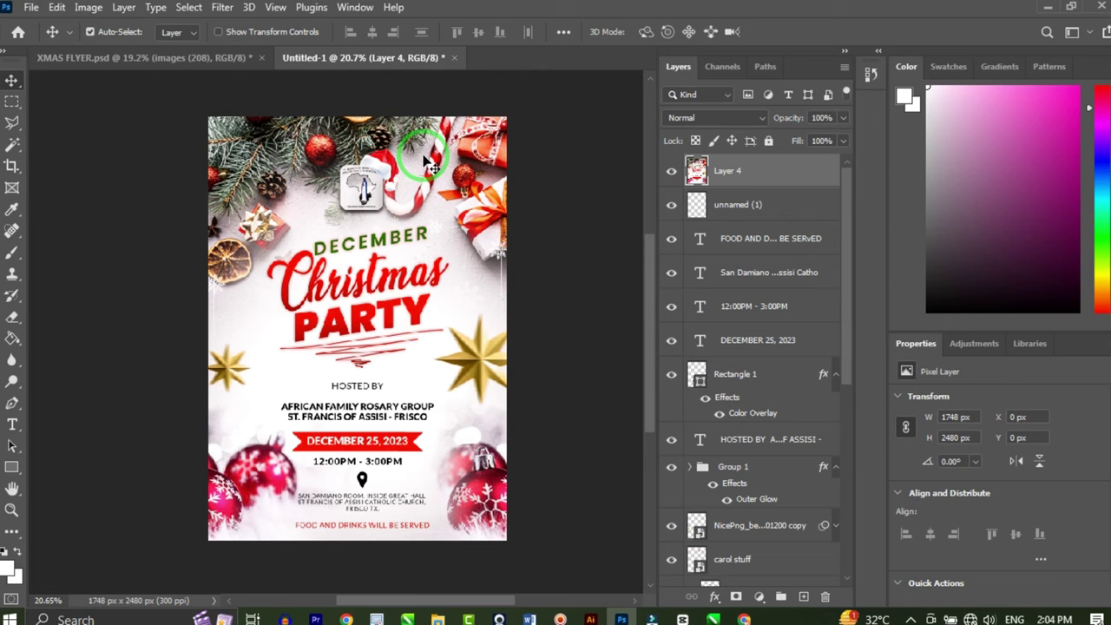